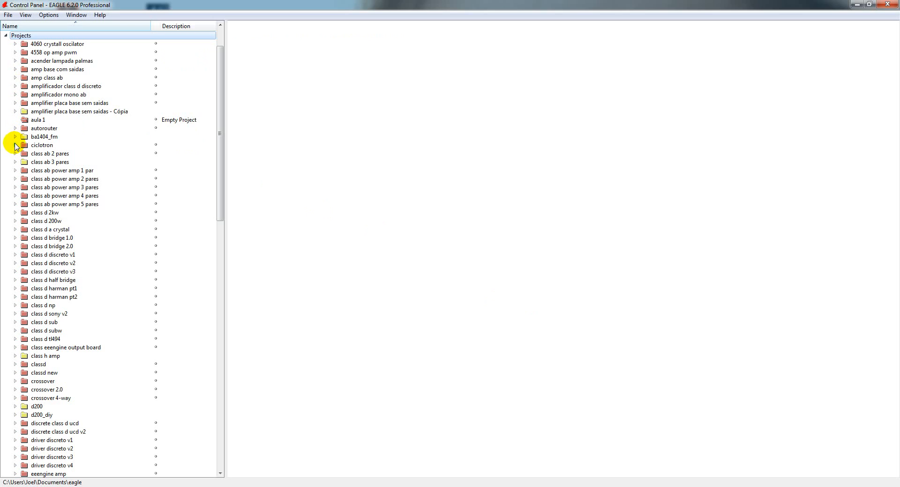
# - Open the empty project "aula 1" from the project list
pyautogui.click(134, 121)
pyautogui.rightClick(134, 121)
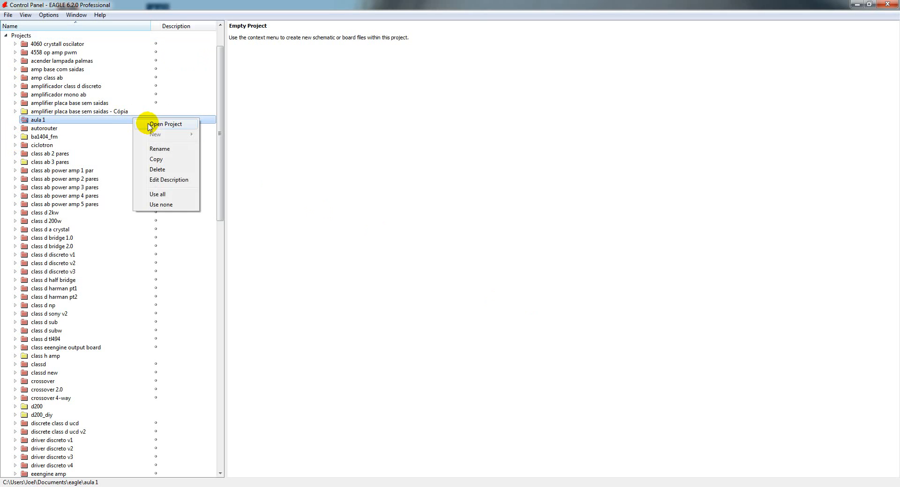
pyautogui.click(152, 125)
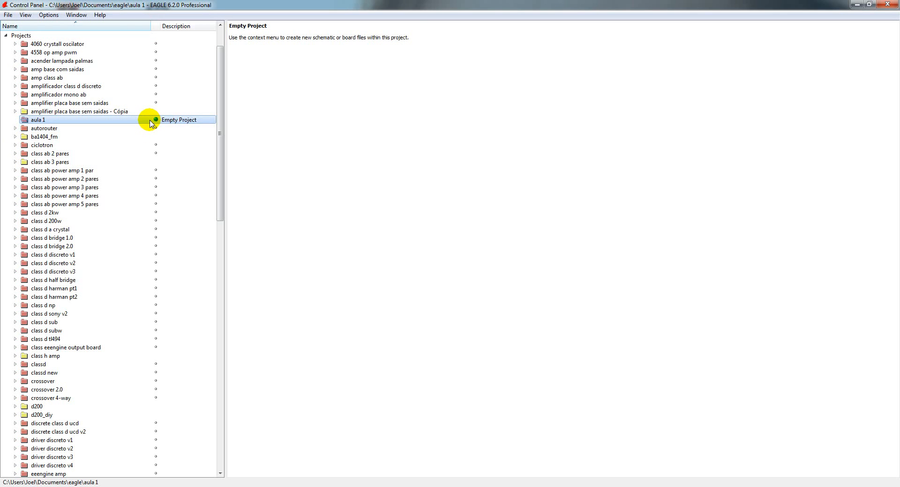
# - Create a new schematic in the aula 1 project and maximize its window
pyautogui.rightClick(151, 123)
pyautogui.moveTo(179, 133)
pyautogui.click(241, 136)
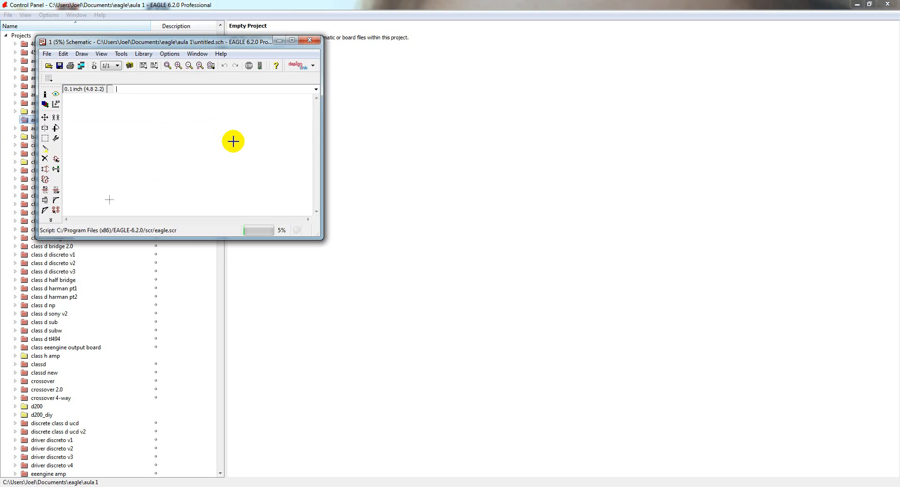
pyautogui.click(292, 41)
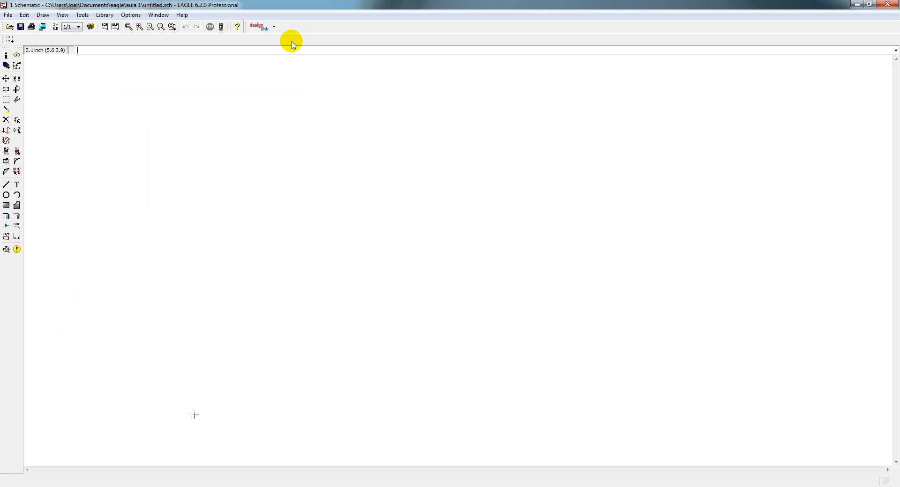
# - Start the Add command and enlarge its library browser so the full descriptions and previews fit
pyautogui.click(17, 121)
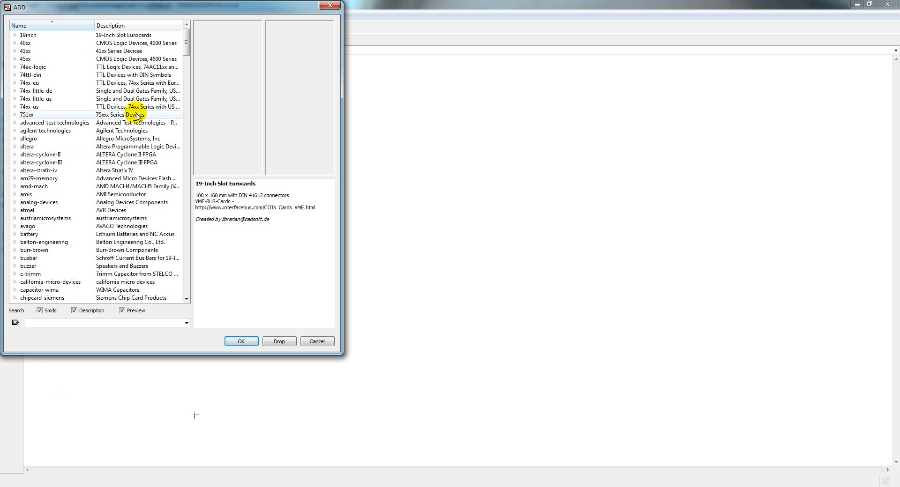
pyautogui.moveTo(155, 14); pyautogui.dragTo(364, 36)
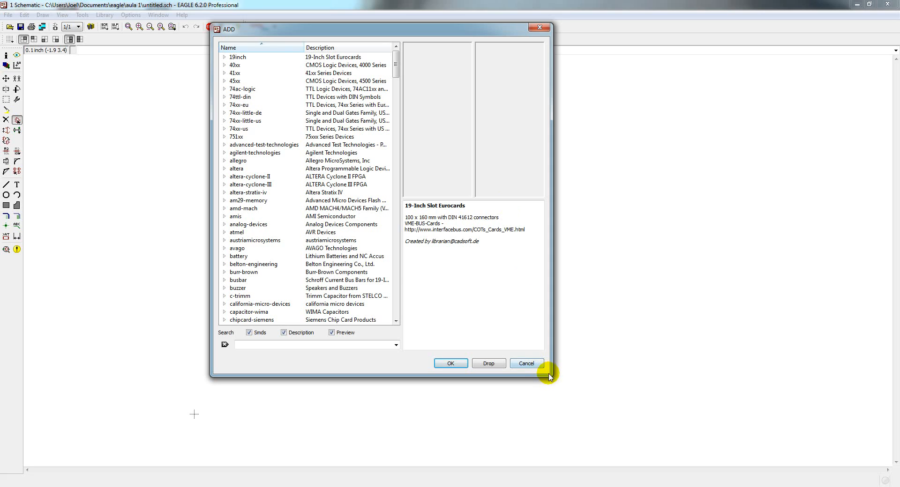
pyautogui.moveTo(547, 373); pyautogui.dragTo(709, 415)
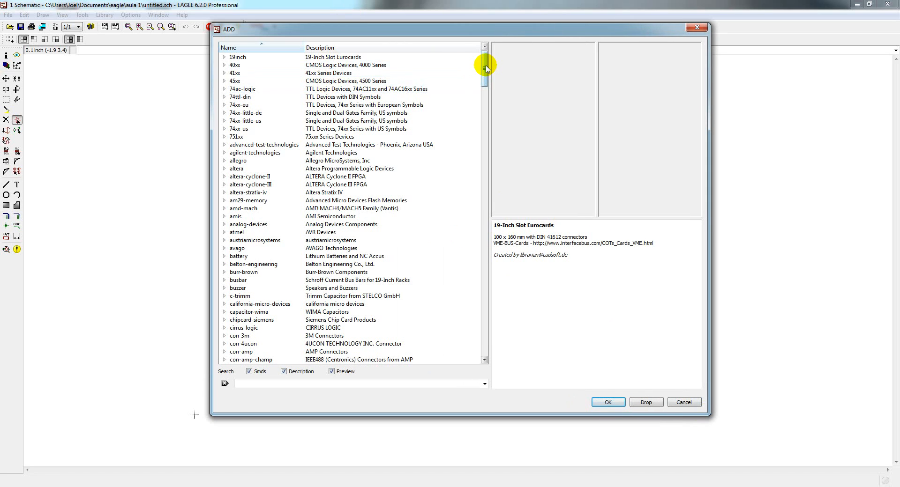
# - Preview the J1006F01P and J1006F21 RJ45 connectors in the con-pulse library
pyautogui.moveTo(485, 68)
pyautogui.mouseDown()
pyautogui.moveTo(482, 84)
pyautogui.moveTo(482, 61)
pyautogui.moveTo(238, 50)
pyautogui.moveTo(477, 77)
pyautogui.moveTo(485, 65)
pyautogui.moveTo(483, 105)
pyautogui.moveTo(487, 56)
pyautogui.moveTo(488, 72)
pyautogui.mouseUp()
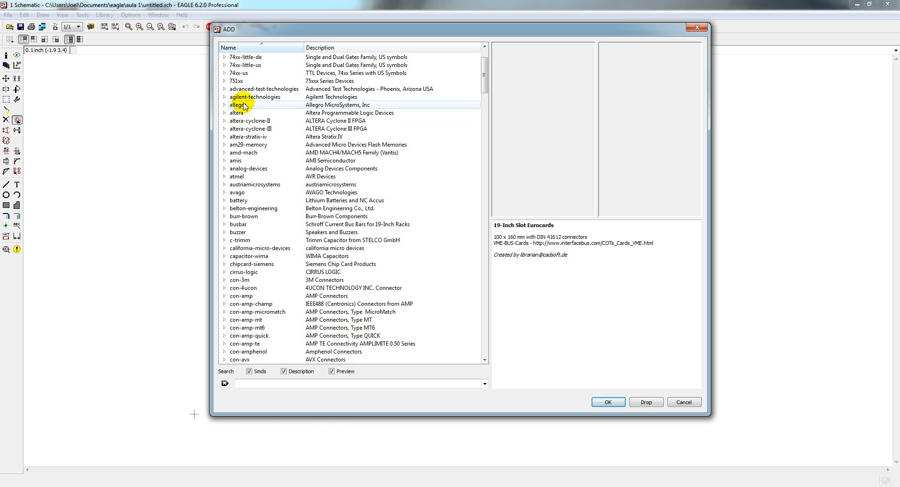
pyautogui.moveTo(484, 74); pyautogui.dragTo(486, 158)
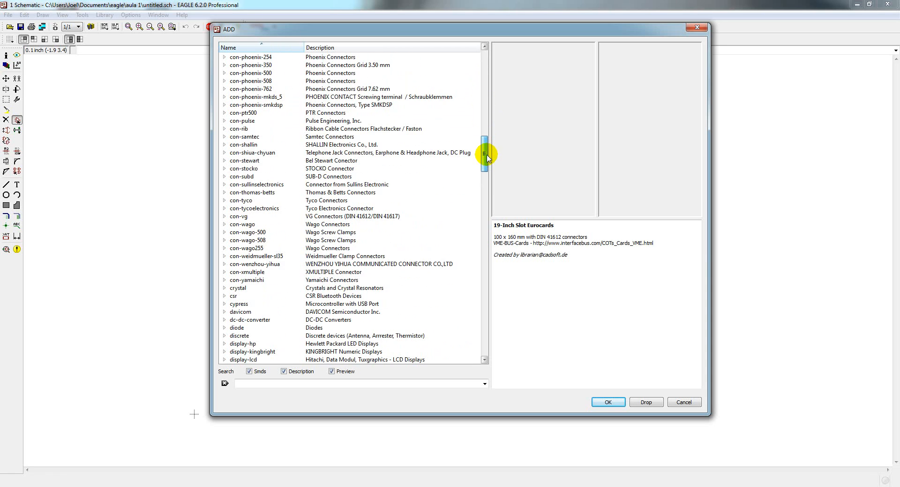
pyautogui.click(225, 121)
pyautogui.click(247, 129)
pyautogui.click(248, 136)
pyautogui.click(248, 130)
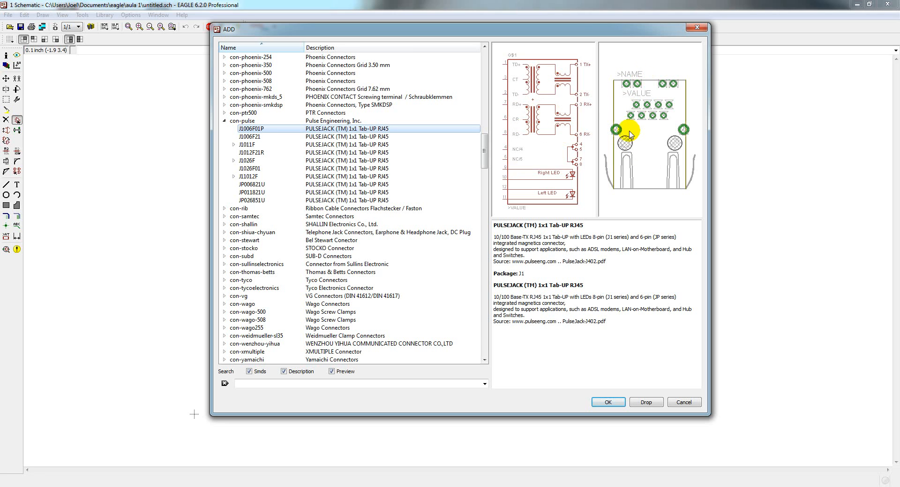
# - Preview several monolithic crystal filters in the crystal library, including 14M20BHC49T, 16M20AUM1 and 64M10AUM1
pyautogui.moveTo(484, 140); pyautogui.dragTo(483, 164)
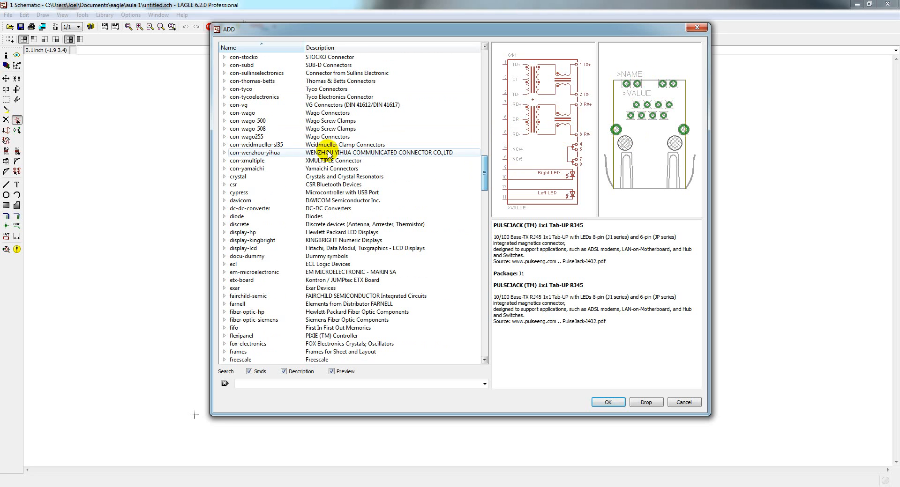
pyautogui.doubleClick(228, 176)
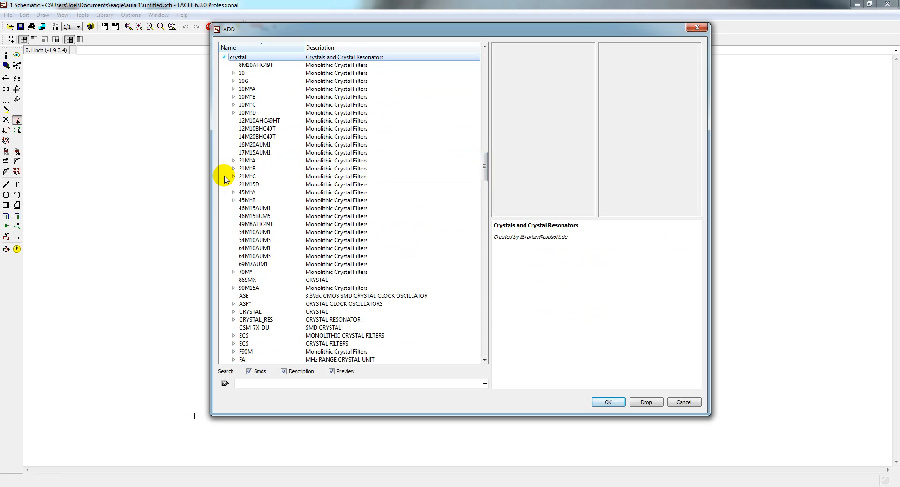
pyautogui.click(244, 121)
pyautogui.click(244, 128)
pyautogui.click(245, 136)
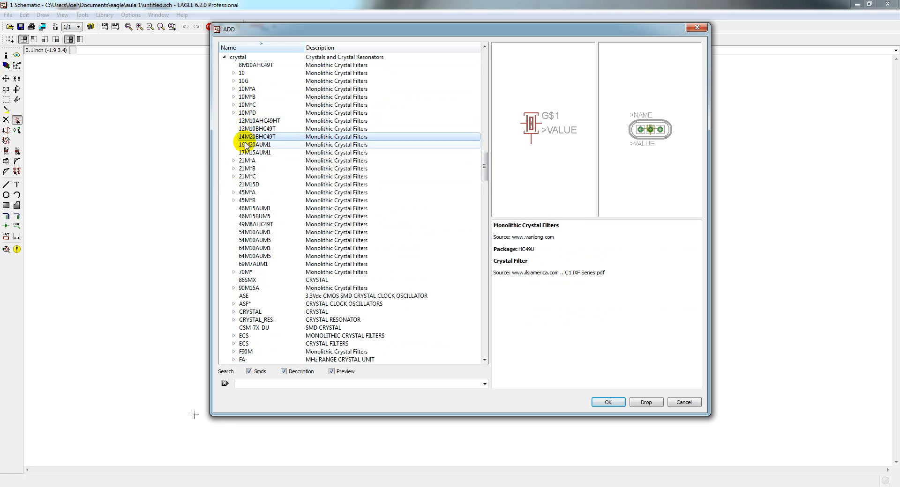
pyautogui.click(244, 144)
pyautogui.click(244, 232)
pyautogui.click(248, 248)
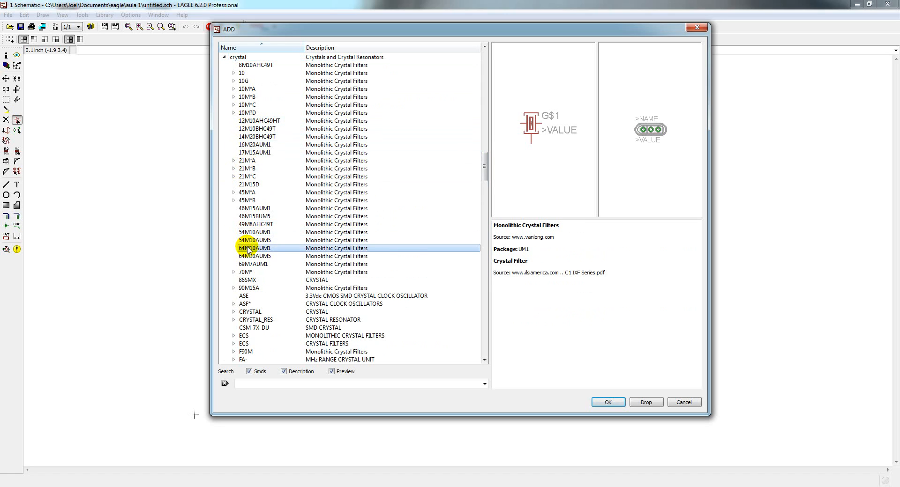
# - Preview the HC13U-H and HC49GW package variants of the CRYSTAL device and collapse the crystal library
pyautogui.scroll(-3, 249, 249)
pyautogui.doubleClick(237, 241)
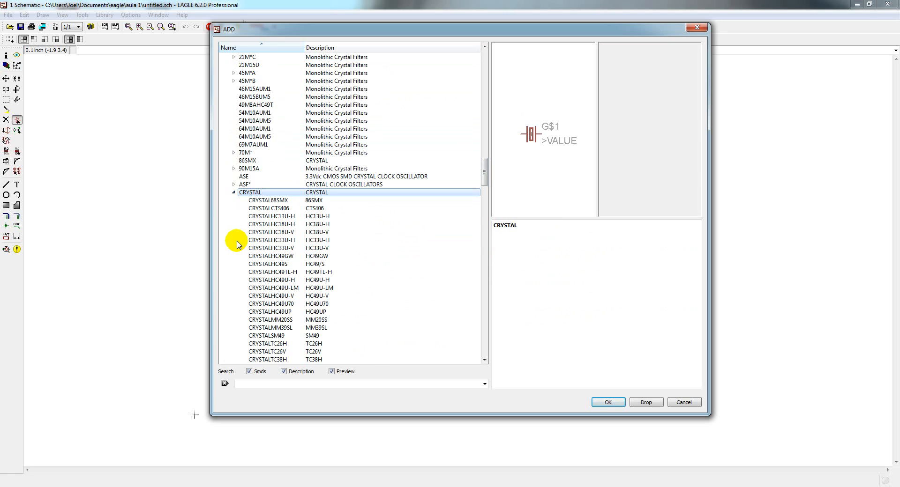
pyautogui.click(247, 216)
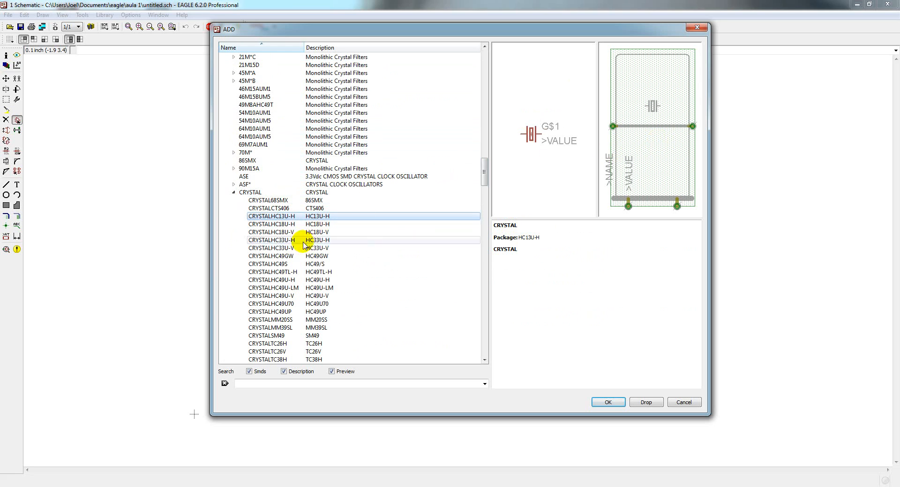
pyautogui.click(265, 255)
pyautogui.scroll(9, 297, 249)
pyautogui.click(224, 152)
pyautogui.scroll(-2, 229, 192)
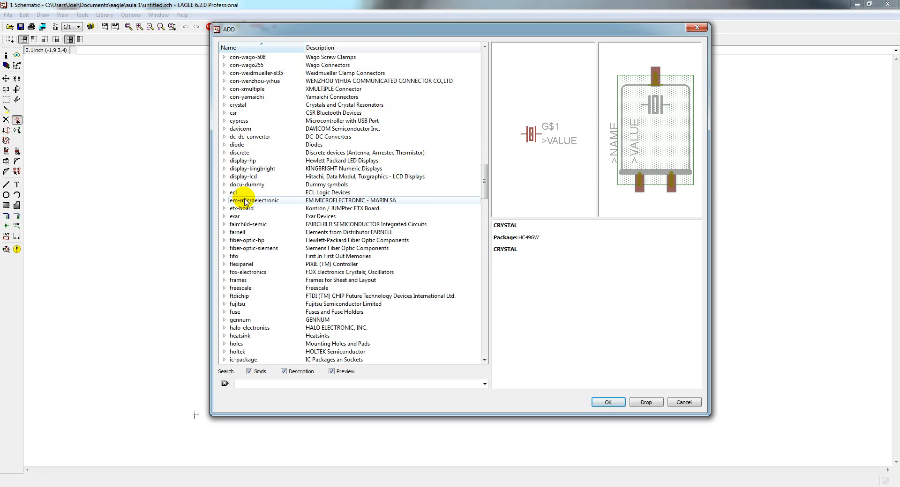
# - Preview the 1N4004 diode and compare the DO35-7 and DO35-10 variants of the 1N4148 in the diode library
pyautogui.scroll(9, 245, 200)
pyautogui.scroll(3, 245, 198)
pyautogui.click(224, 144)
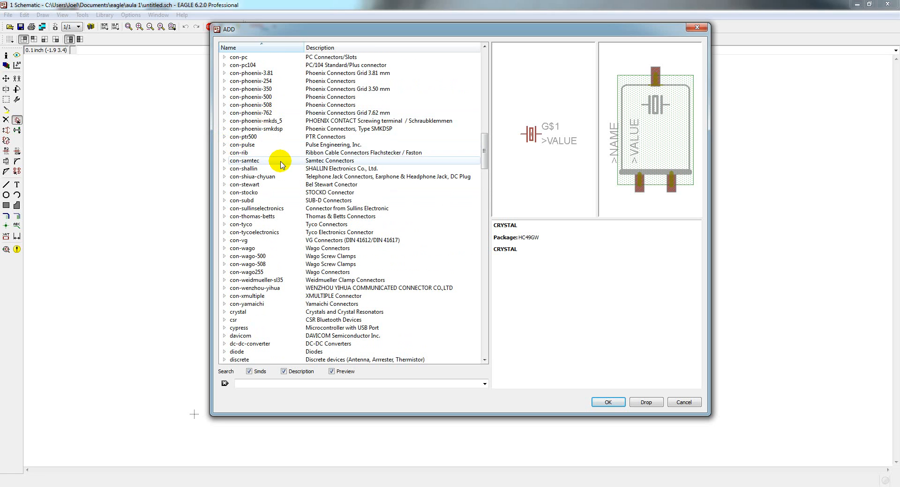
pyautogui.scroll(-10, 281, 164)
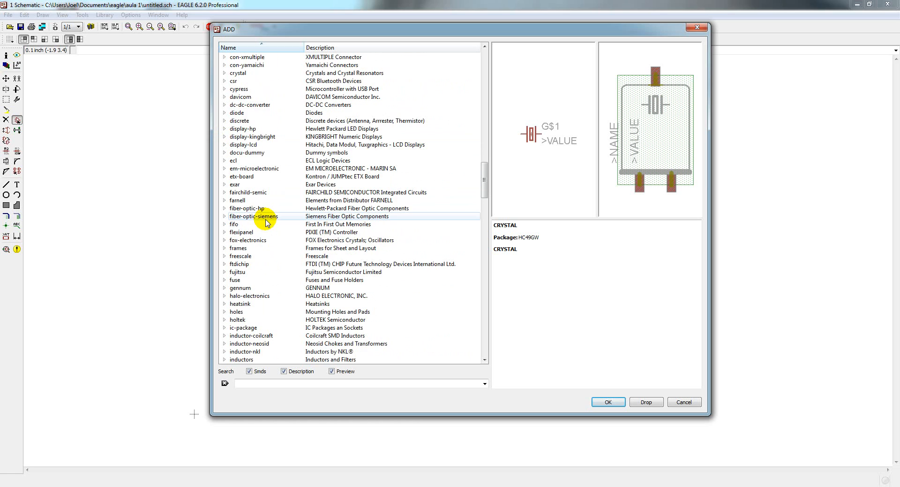
pyautogui.click(224, 114)
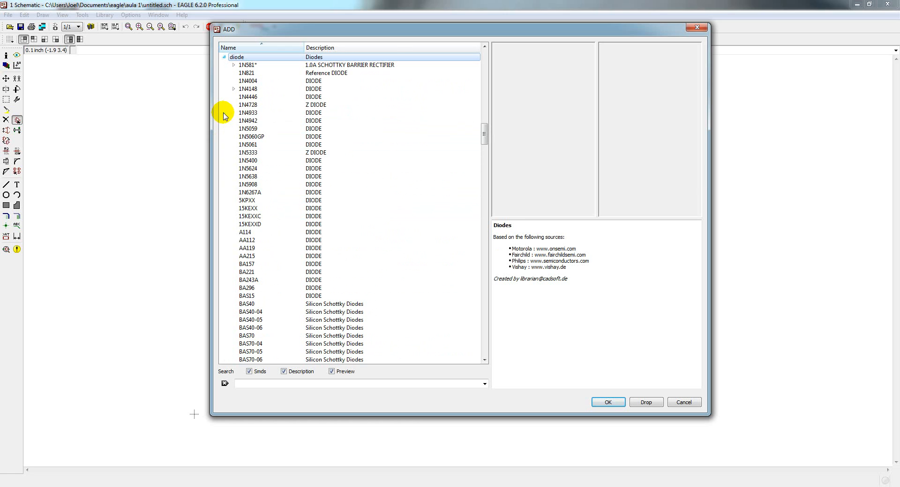
pyautogui.click(245, 81)
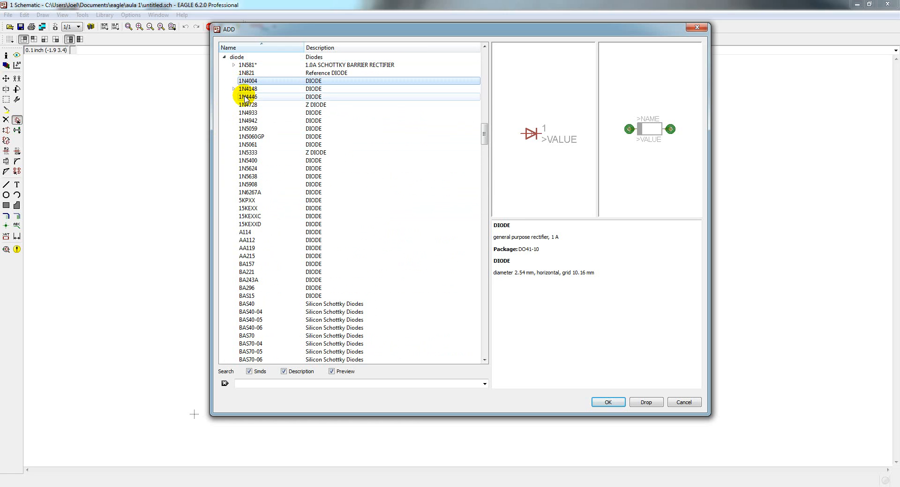
pyautogui.click(245, 89)
pyautogui.click(234, 88)
pyautogui.click(257, 98)
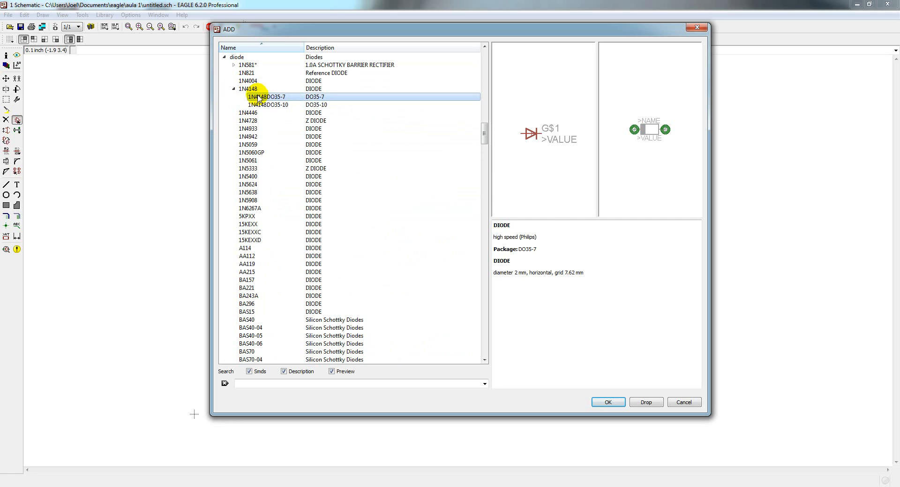
pyautogui.click(261, 104)
pyautogui.click(260, 97)
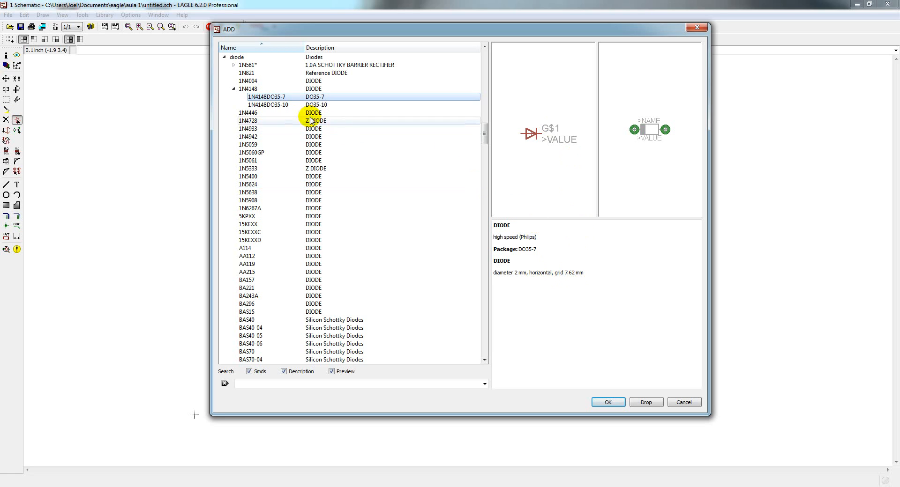
pyautogui.click(279, 105)
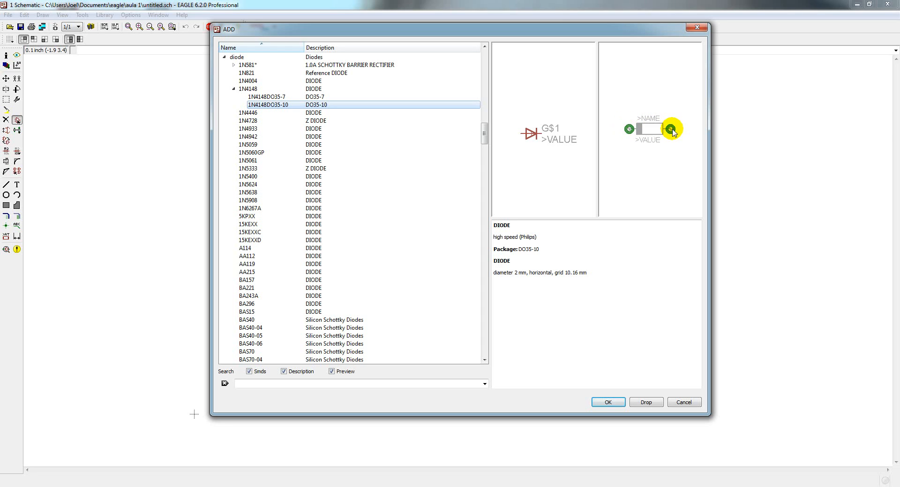
# - Preview the package details of the 1N5060GP and 15KEXX diodes and collapse the diode library
pyautogui.click(250, 153)
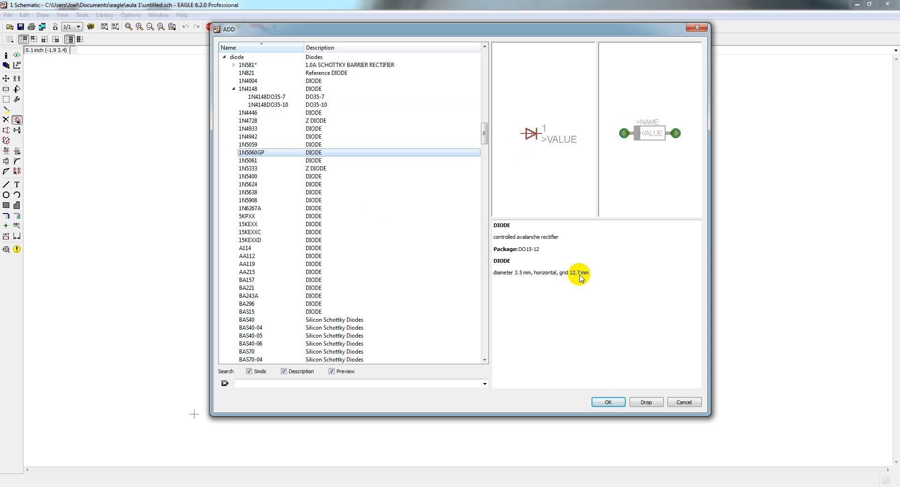
pyautogui.click(258, 223)
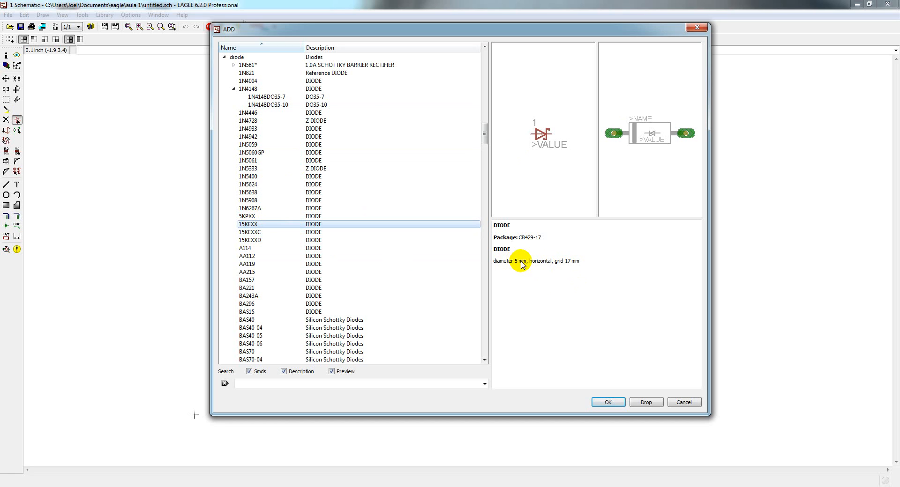
pyautogui.scroll(3, 262, 187)
pyautogui.click(225, 130)
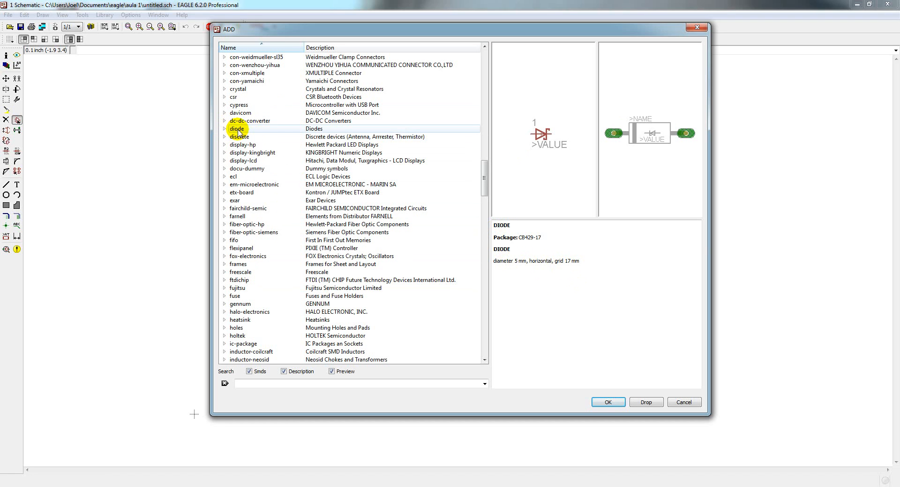
# - Preview the 19559 and F456 fuse holders and the FUSESH32 variant of the FUSE device in the fuse library
pyautogui.scroll(-8, 238, 133)
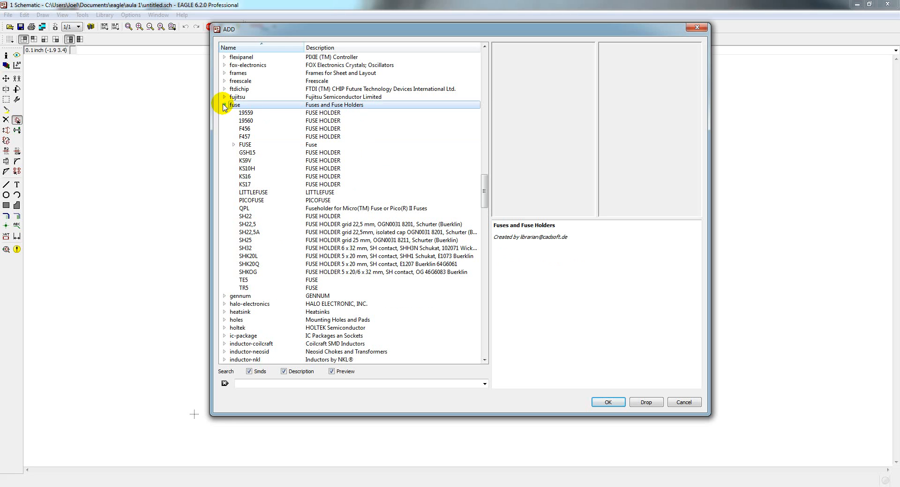
pyautogui.click(253, 114)
pyautogui.click(244, 129)
pyautogui.doubleClick(237, 145)
pyautogui.moveTo(238, 152); pyautogui.dragTo(260, 296)
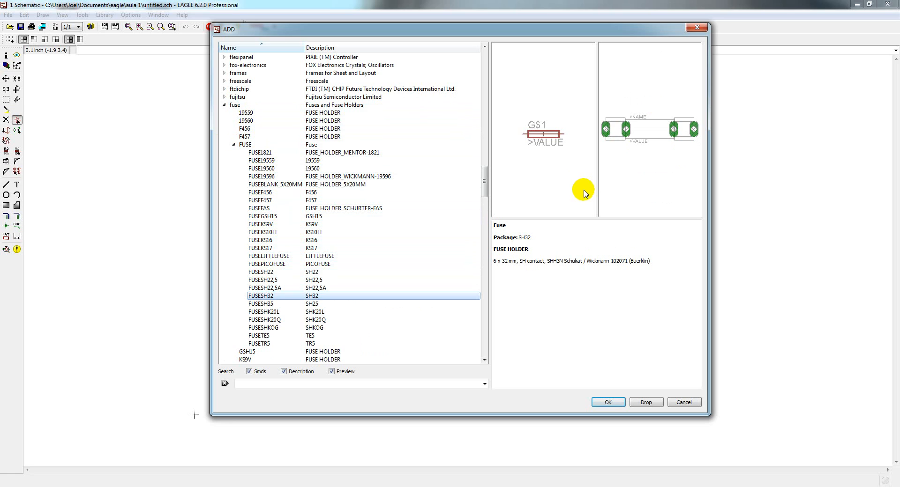
# - Compare the SH22,5A, SH22,5, SH32, SH25 and SHK20L packages of the FUSE device and collapse the fuse library
pyautogui.click(265, 287)
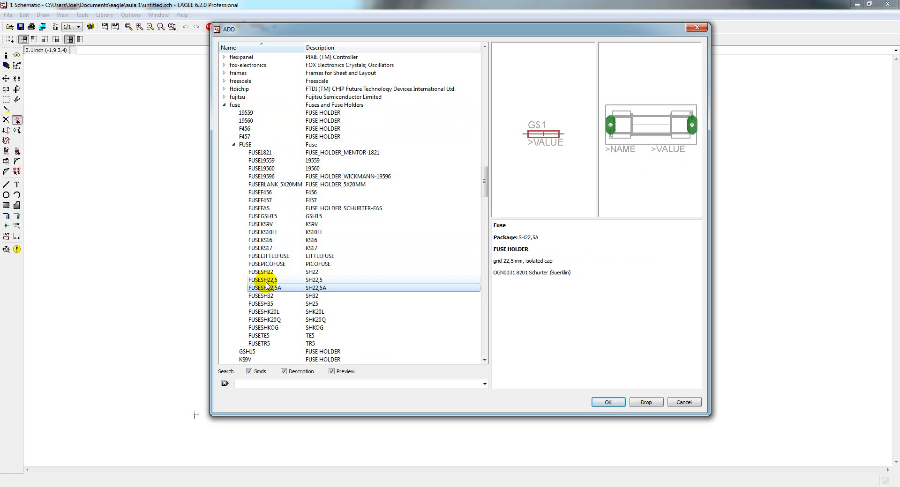
pyautogui.click(263, 280)
pyautogui.click(261, 298)
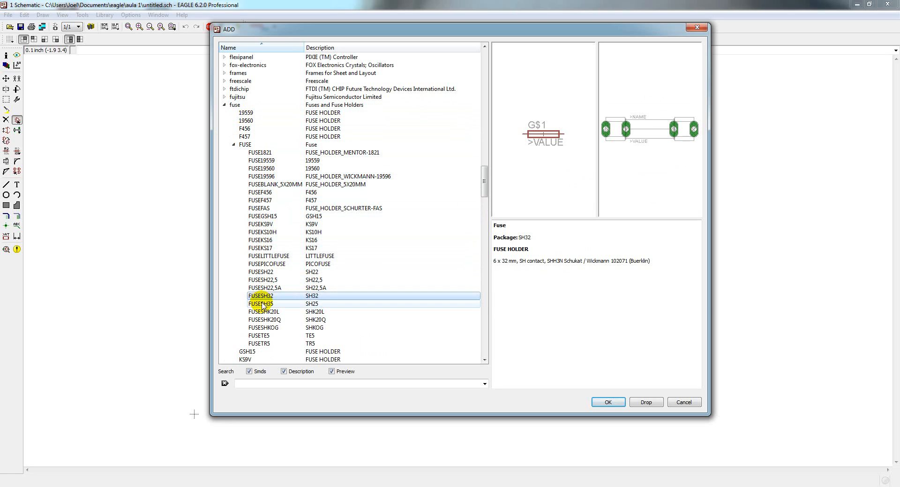
pyautogui.click(262, 303)
pyautogui.click(264, 313)
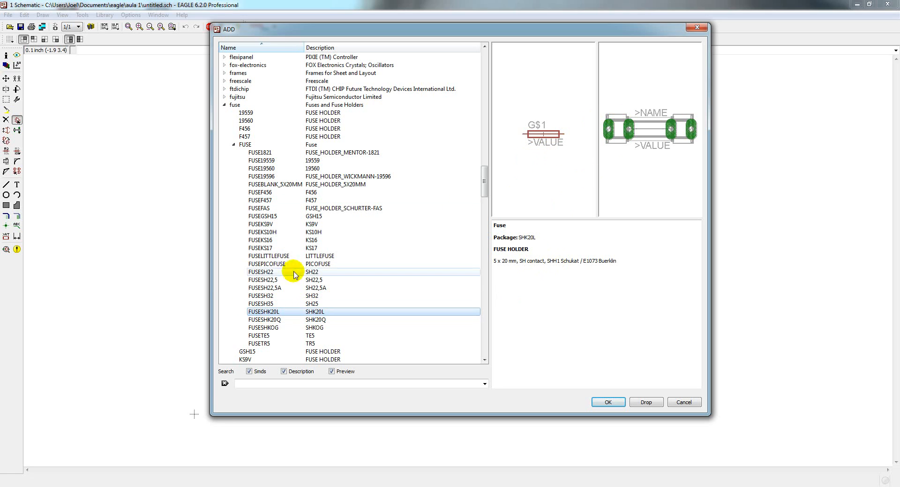
pyautogui.click(233, 144)
pyautogui.click(224, 105)
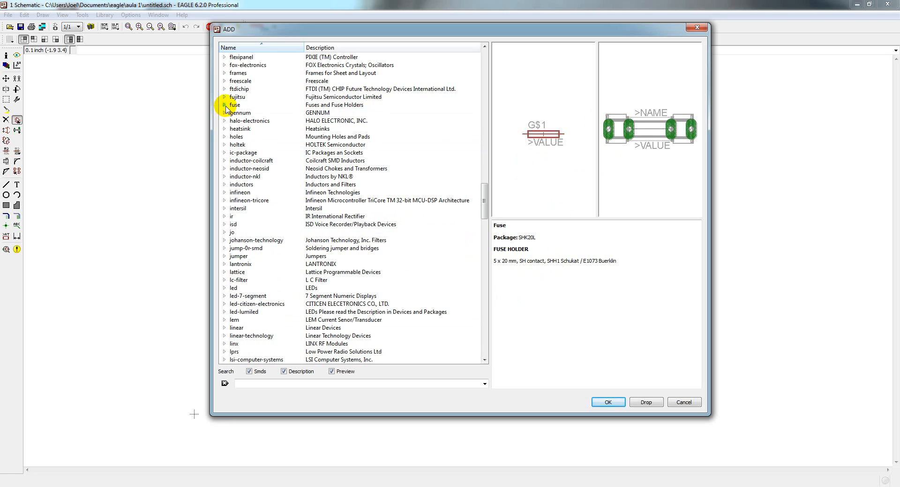
# - Expand the ic-package library and preview the DIL2 device and the DIL4S socket variant of DIL4
pyautogui.click(224, 153)
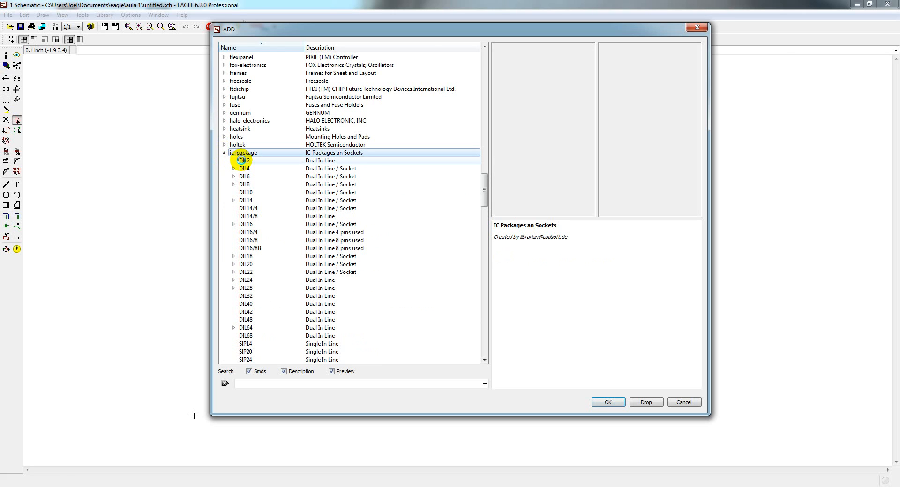
pyautogui.click(242, 162)
pyautogui.click(235, 169)
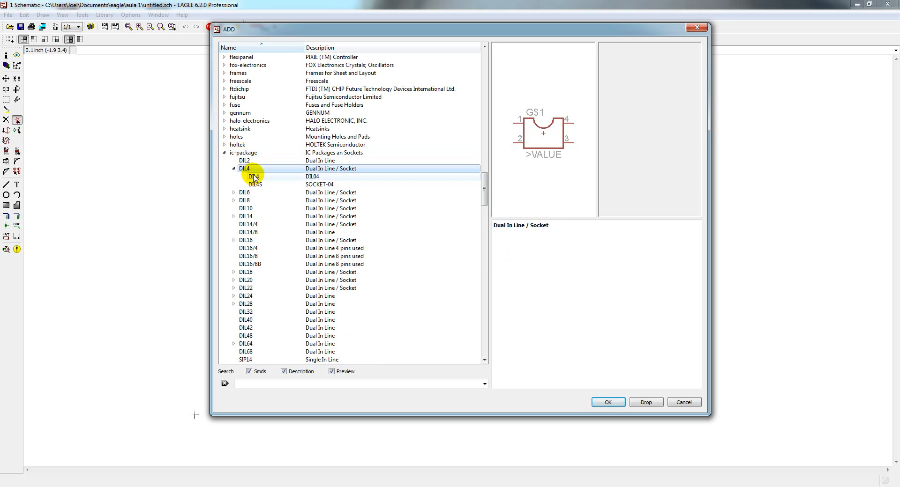
pyautogui.click(252, 184)
pyautogui.click(233, 168)
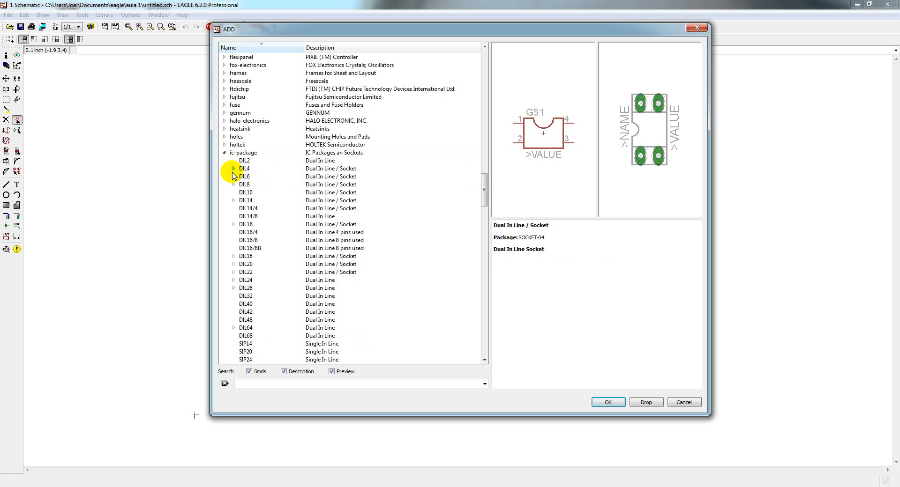
# - Compare the standard and socket variants of the DIL8 and DIL14 devices in the ic-package library
pyautogui.click(233, 184)
pyautogui.click(257, 192)
pyautogui.click(255, 200)
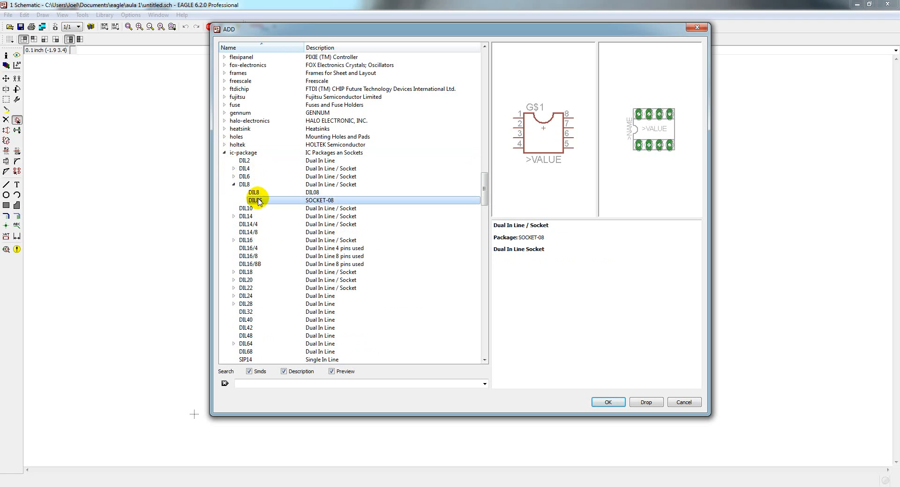
pyautogui.click(234, 218)
pyautogui.click(256, 232)
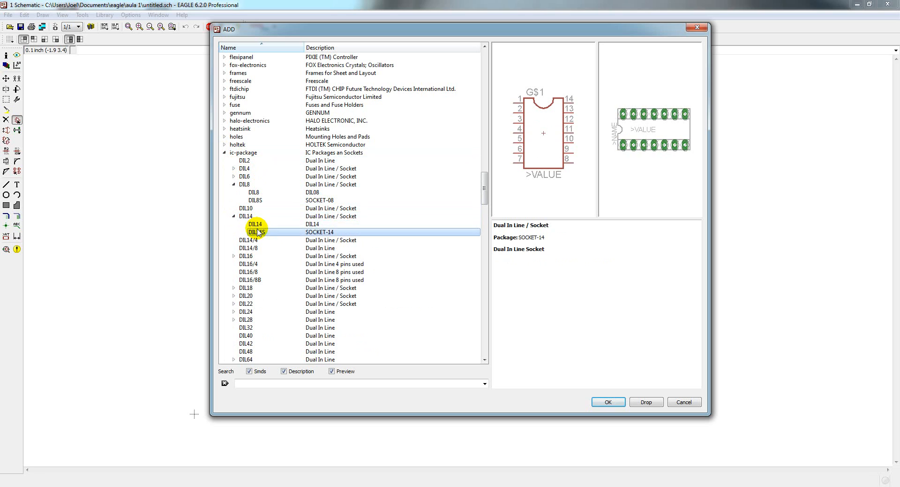
pyautogui.click(251, 225)
pyautogui.click(233, 216)
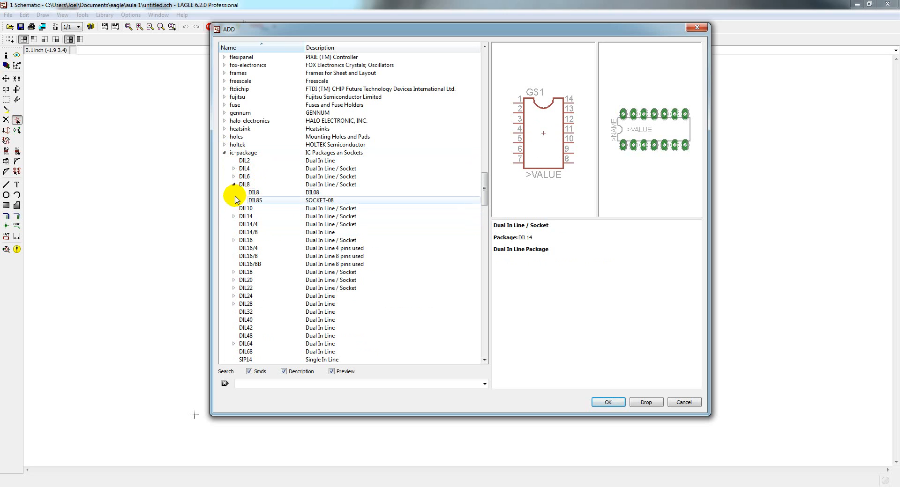
# - Preview the DIL16/8B package and collapse the ic-package library
pyautogui.click(246, 281)
pyautogui.click(248, 264)
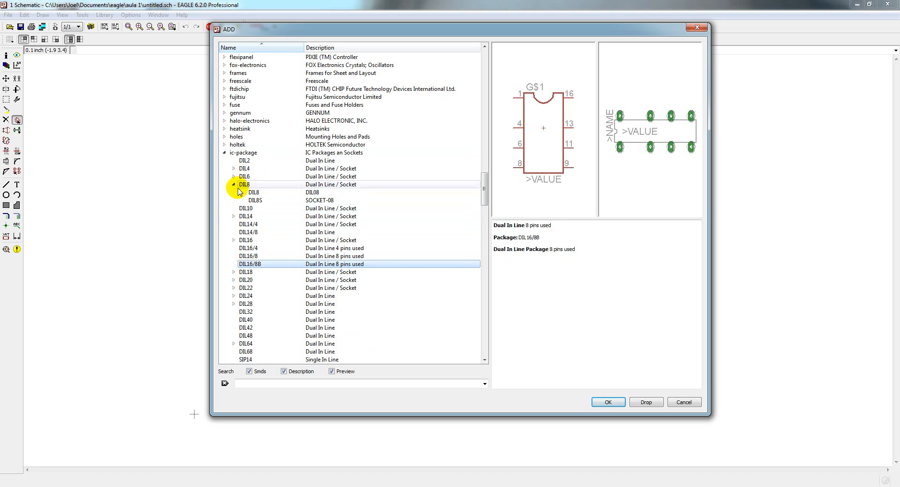
pyautogui.click(225, 153)
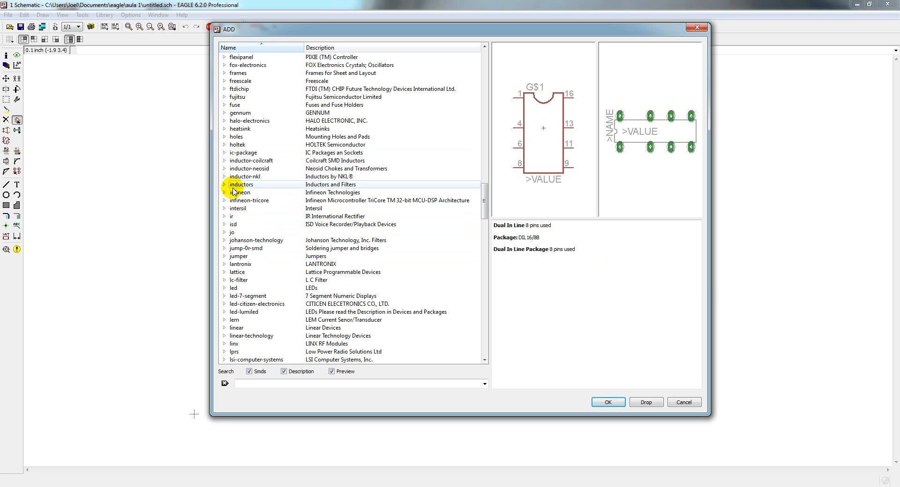
# - Look over the devices listed in the ir (International Rectifier) library and collapse it
pyautogui.scroll(-2, 235, 187)
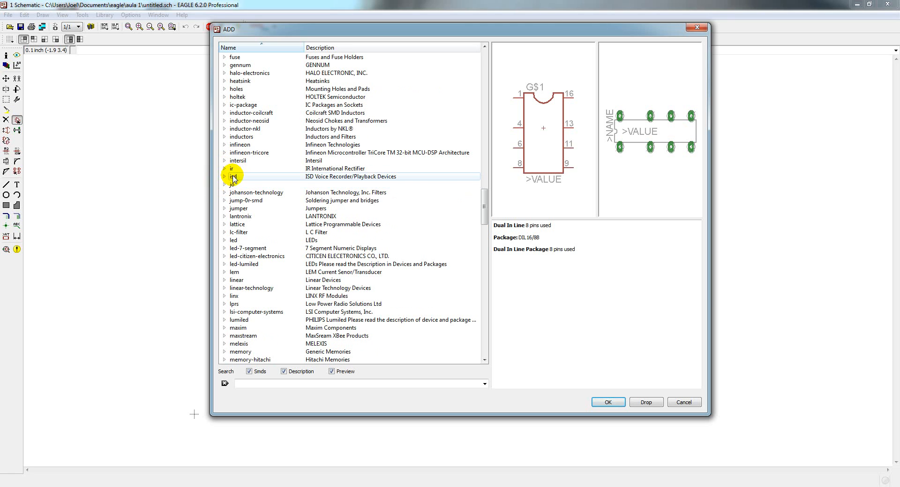
pyautogui.scroll(-1, 233, 178)
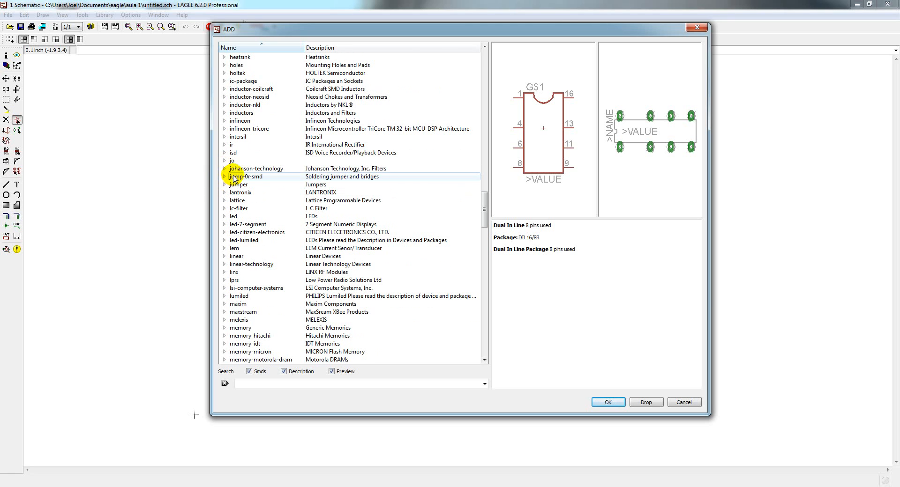
pyautogui.click(224, 145)
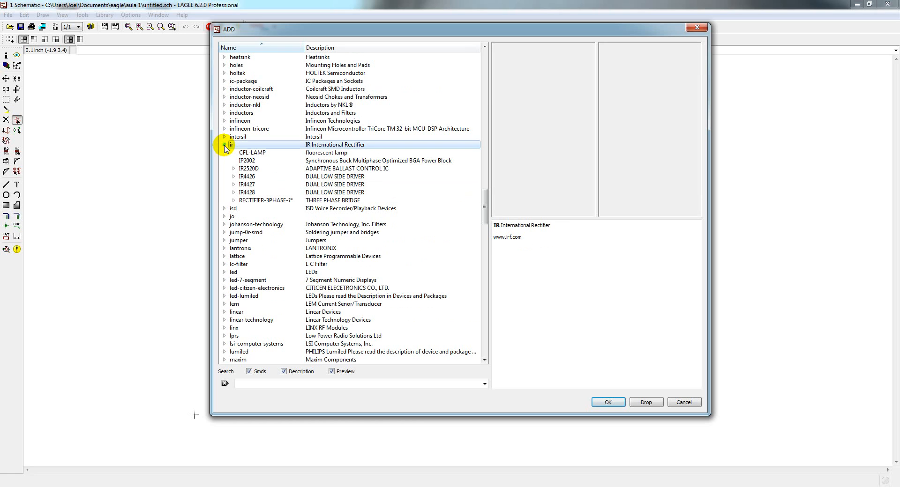
pyautogui.click(225, 145)
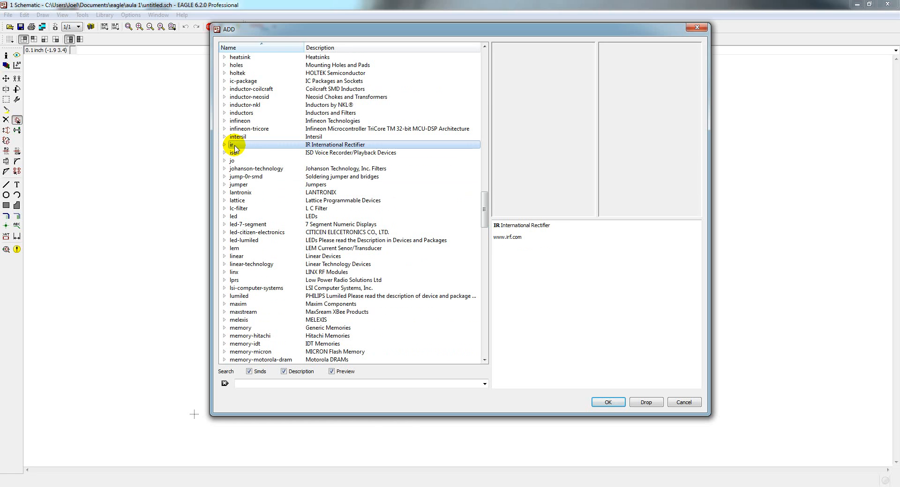
# - Preview the IR2110 device in the jo library and collapse that library
pyautogui.click(224, 161)
pyautogui.moveTo(244, 170); pyautogui.dragTo(245, 200)
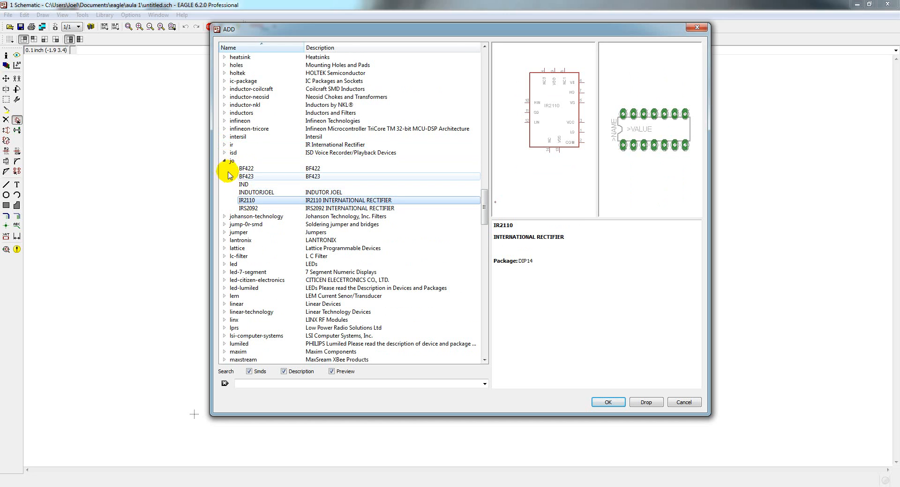
pyautogui.click(225, 160)
# - Look over the devices listed in the led library and collapse it
pyautogui.scroll(-2, 223, 207)
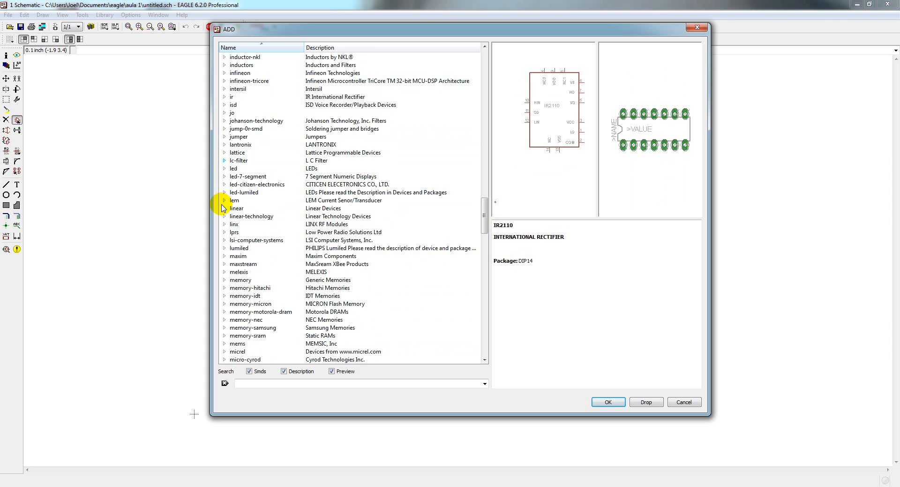
pyautogui.click(224, 169)
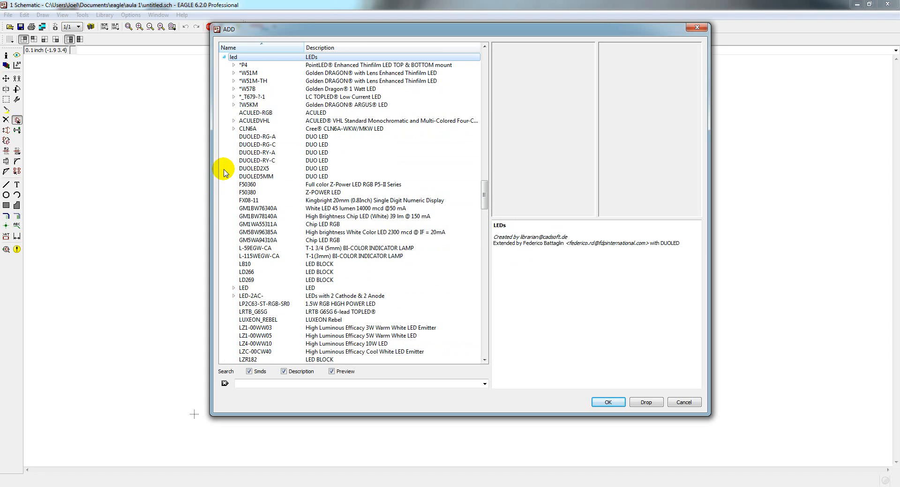
pyautogui.click(225, 57)
# - Find the rcl library of resistors, capacitors and inductors and expand it to view its devices
pyautogui.scroll(-2, 215, 199)
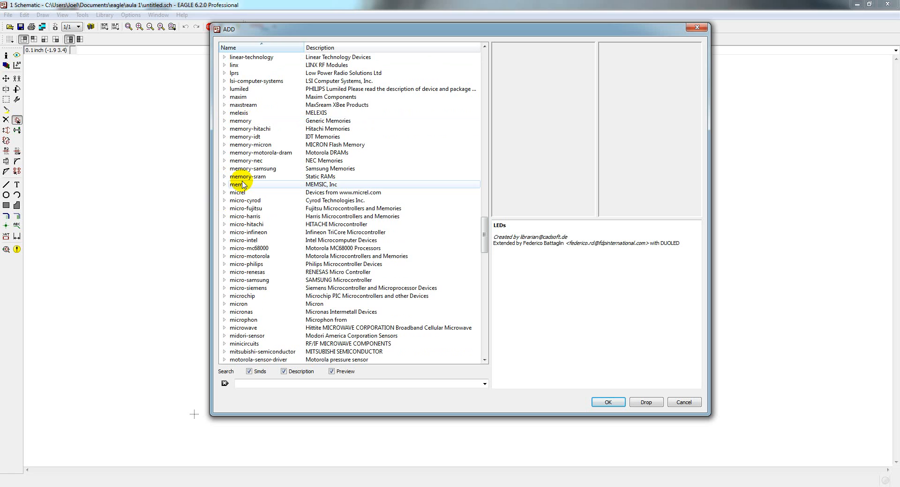
pyautogui.scroll(-10, 244, 187)
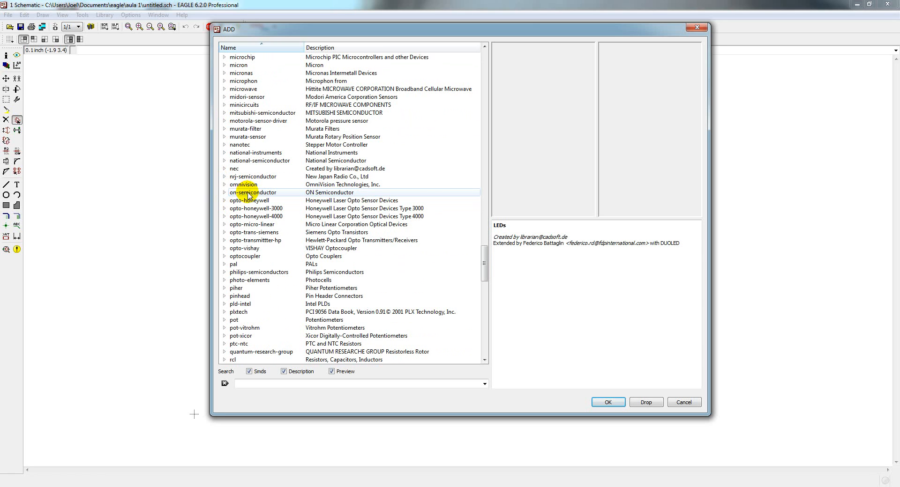
pyautogui.scroll(-6, 248, 197)
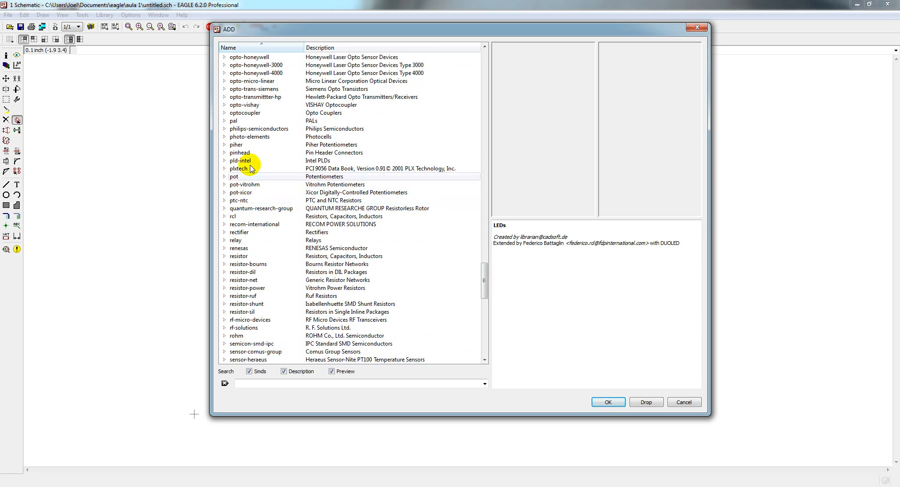
pyautogui.scroll(-2, 242, 176)
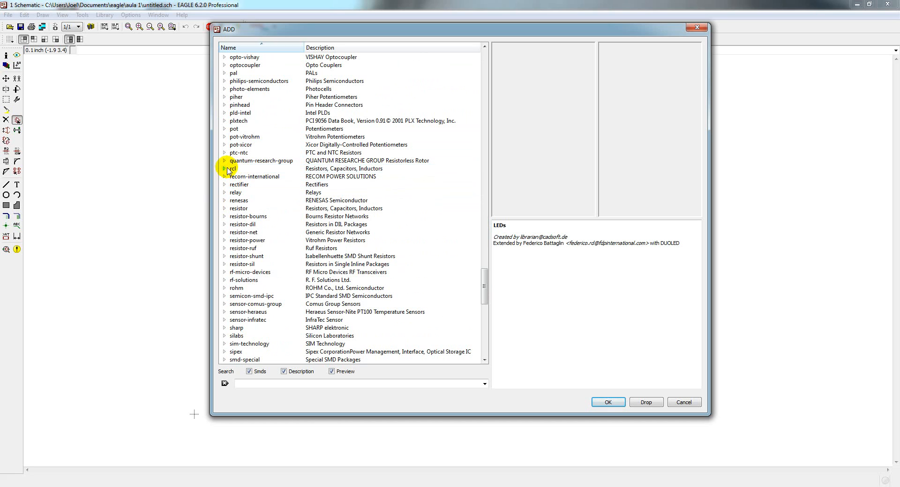
pyautogui.click(225, 169)
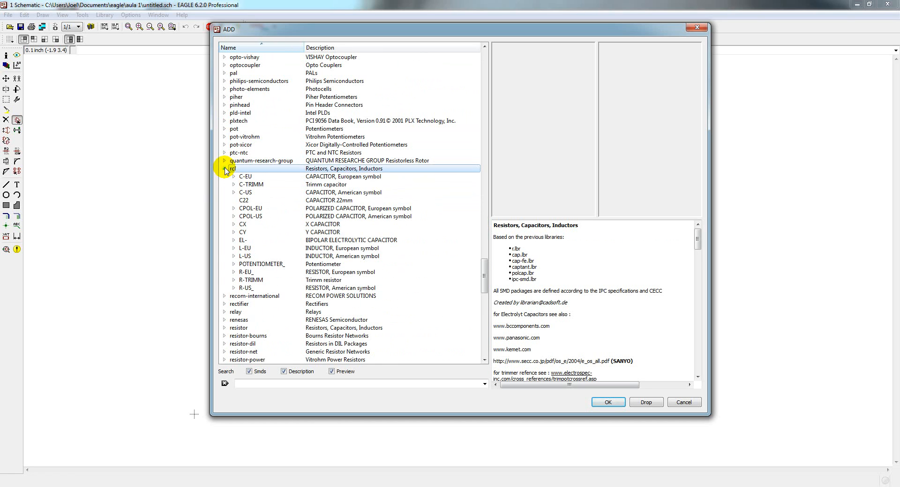
pyautogui.scroll(-2, 227, 168)
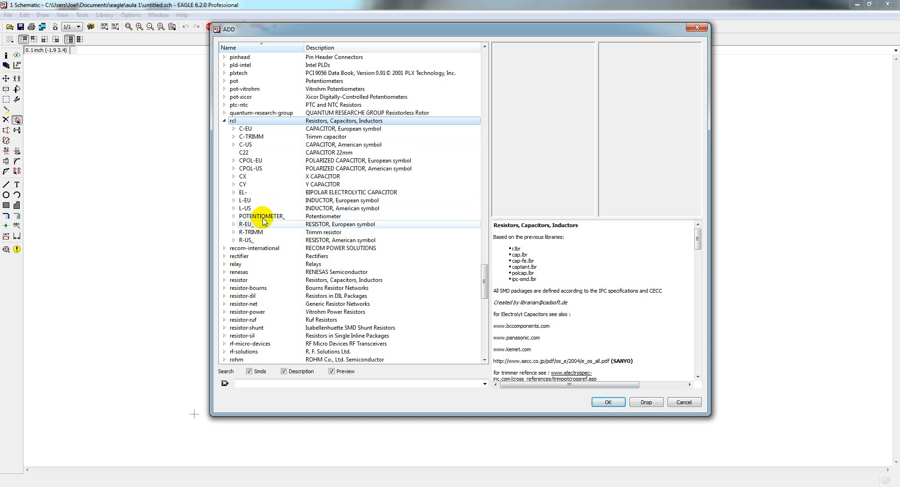
# - Expand the C-EU capacitor and compare its package variants from C-EU025-024X044 to C-EU025-050X050
pyautogui.click(235, 129)
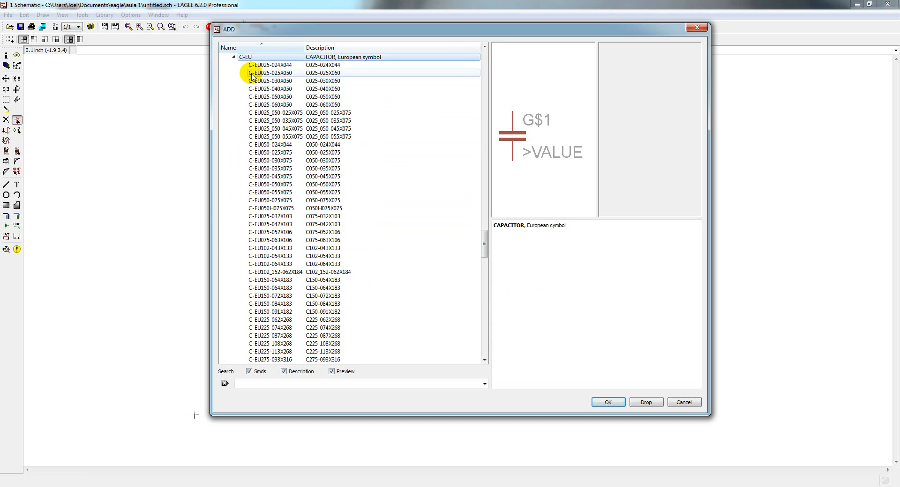
pyautogui.click(281, 66)
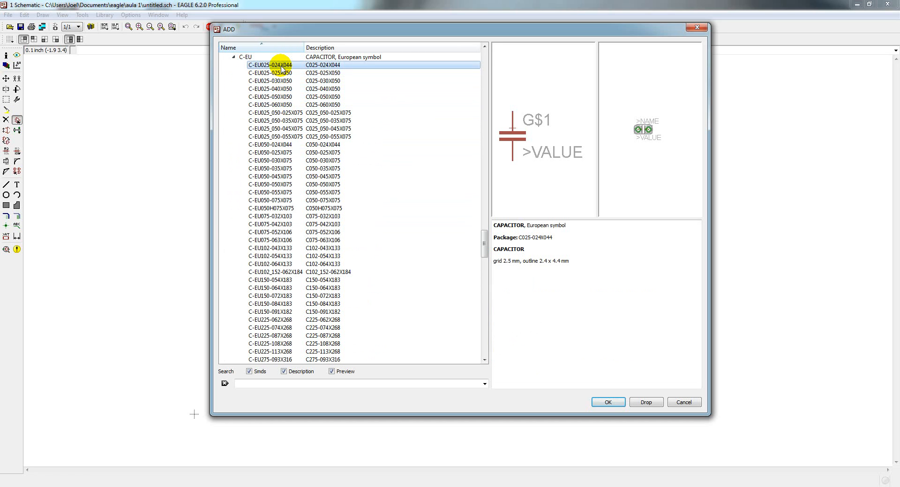
pyautogui.press('Down')
pyautogui.press('Down')
pyautogui.press('Down')
pyautogui.press('Down')
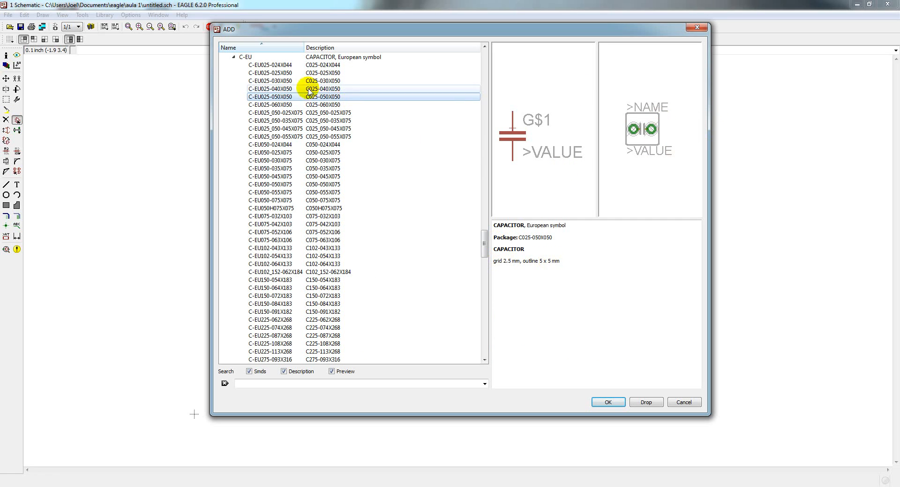
# - Preview the C-EU variants from C-EU025-060X050 onward and compare the C-EU050-025X075 and C-EU050-030X075 packages
pyautogui.click(284, 105)
pyautogui.press('Down')
pyautogui.press('Down')
pyautogui.press('Down')
pyautogui.press('Down')
pyautogui.press('Down')
pyautogui.press('Down')
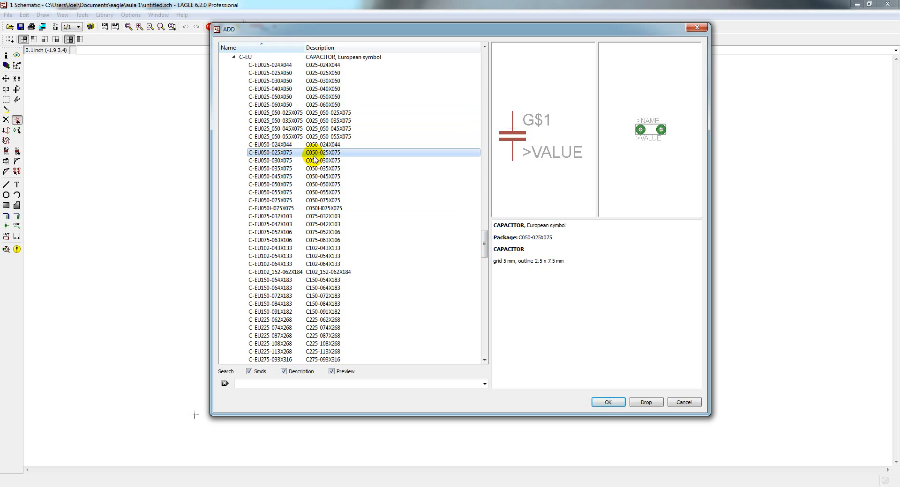
pyautogui.press('Down')
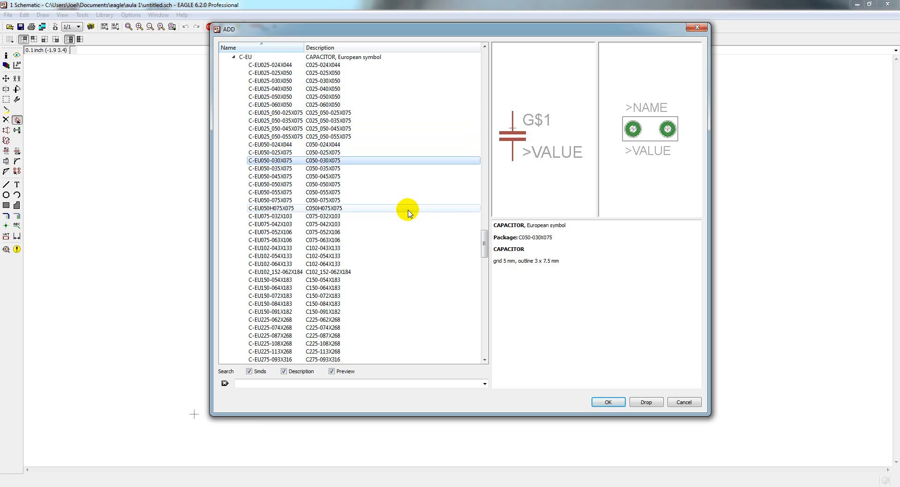
pyautogui.press('Up')
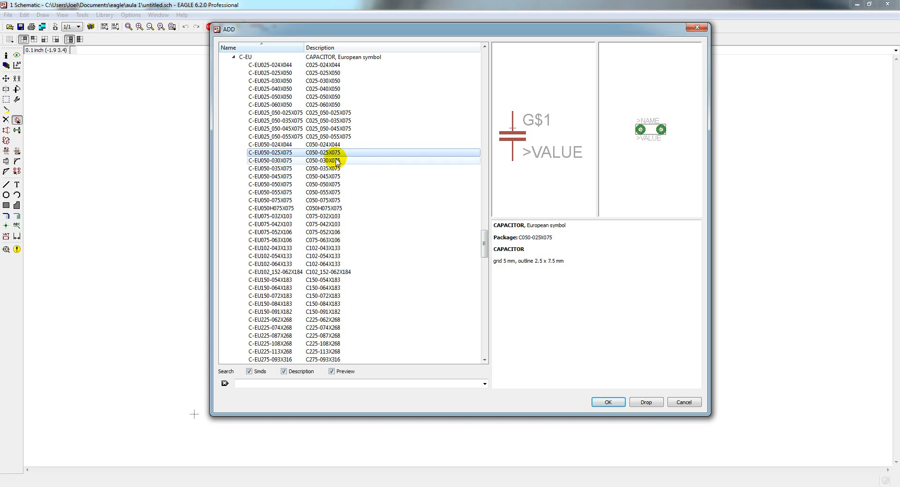
# - Preview the remaining C-EU050 capacitor variants, starting from C-EU050-030X075
pyautogui.click(290, 161)
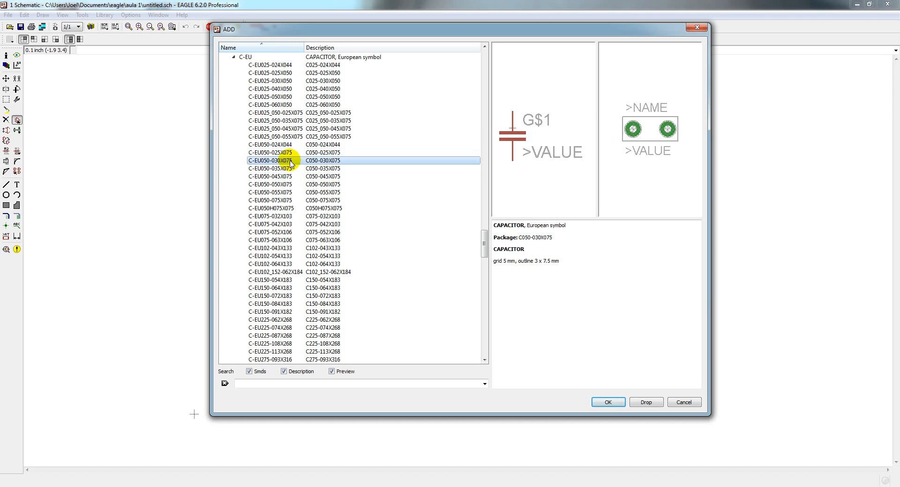
pyautogui.press('Down')
pyautogui.press('Down')
pyautogui.press('Down')
pyautogui.press('Down')
pyautogui.press('Down')
pyautogui.press('Down')
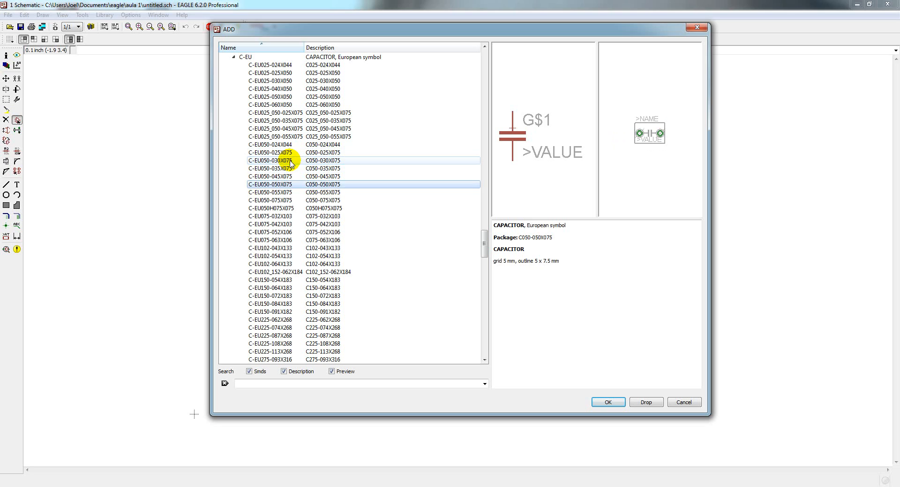
# - Preview the C-EU075 and C-EU102 capacitor variants and compare C-EU102-064X133 with C-EU102-054X133
pyautogui.press('Down')
pyautogui.press('Down')
pyautogui.press('Down')
pyautogui.press('Down')
pyautogui.press('Down')
pyautogui.press('Down')
pyautogui.press('Down')
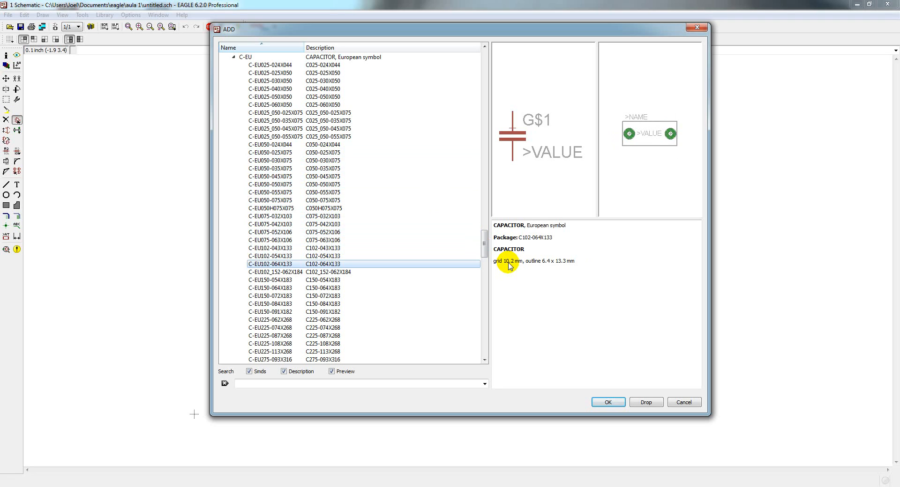
pyautogui.press('Up')
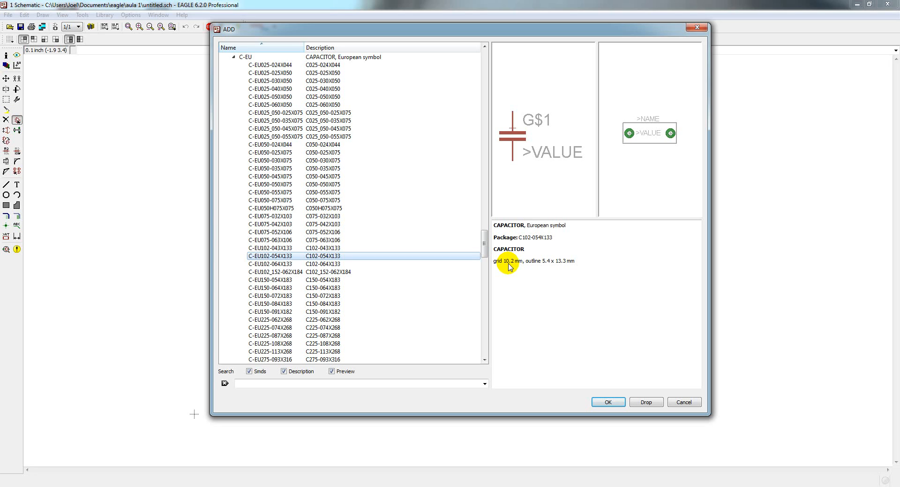
# - Preview the larger C-EU variants from C-EU102_152-062X184 to C-EU225-074X268 and collapse the C-EU device
pyautogui.click(353, 271)
pyautogui.click(352, 279)
pyautogui.press('Down')
pyautogui.press('Down')
pyautogui.press('Down')
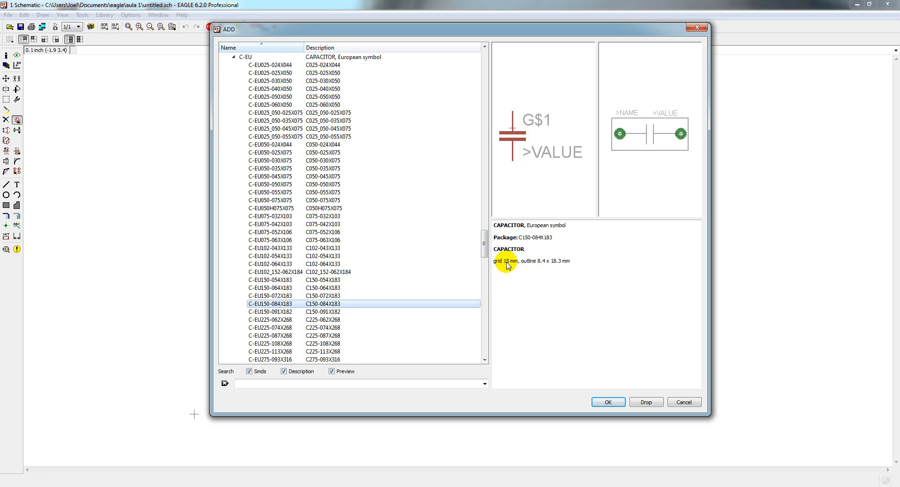
pyautogui.press('Down')
pyautogui.press('Down')
pyautogui.press('Down')
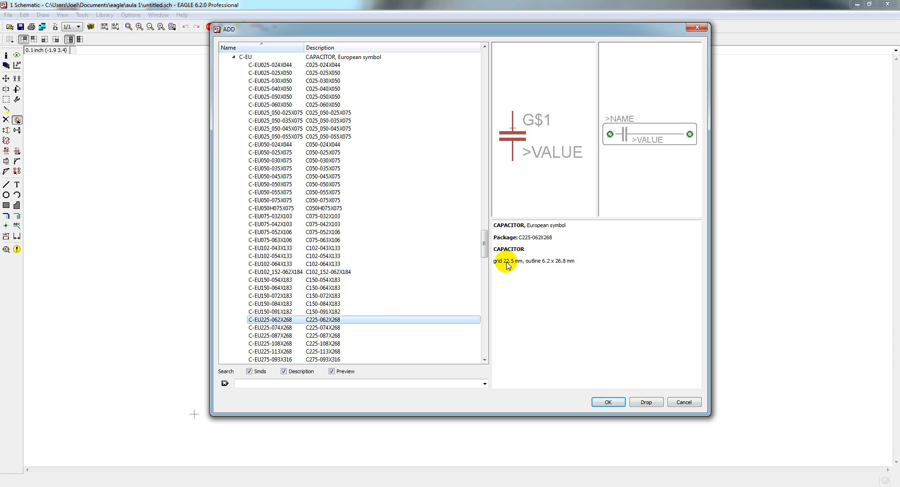
pyautogui.scroll(3, 244, 234)
pyautogui.click(234, 129)
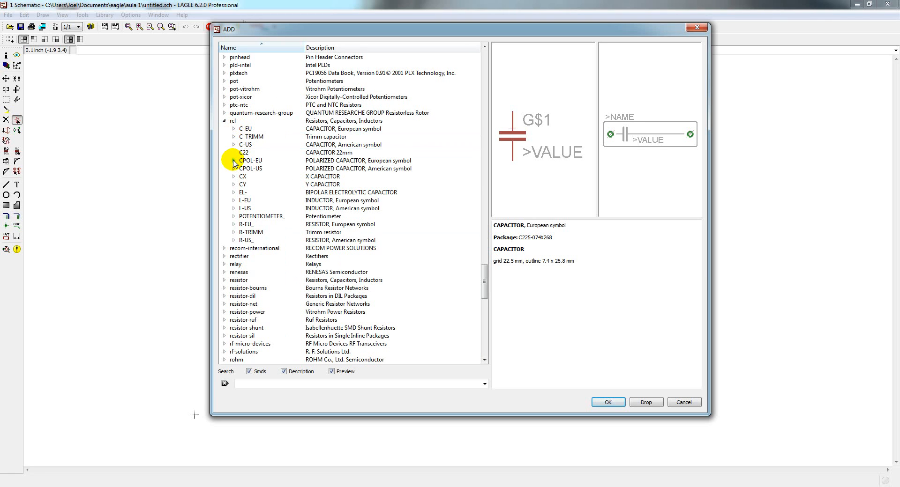
# - Expand the CPOL-EU polarized capacitor in the rcl library and preview its variants from CPOL-EU085CS-1AW through the 139CLL packages
pyautogui.click(234, 161)
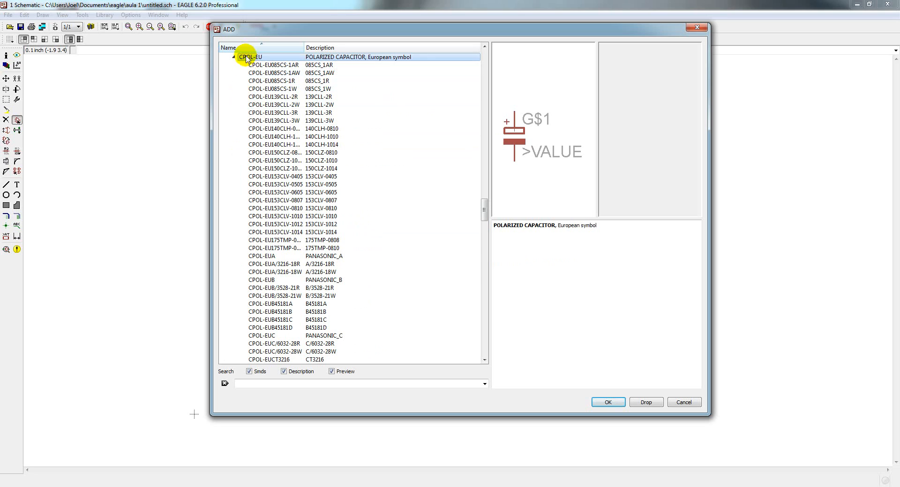
pyautogui.scroll(1, 259, 62)
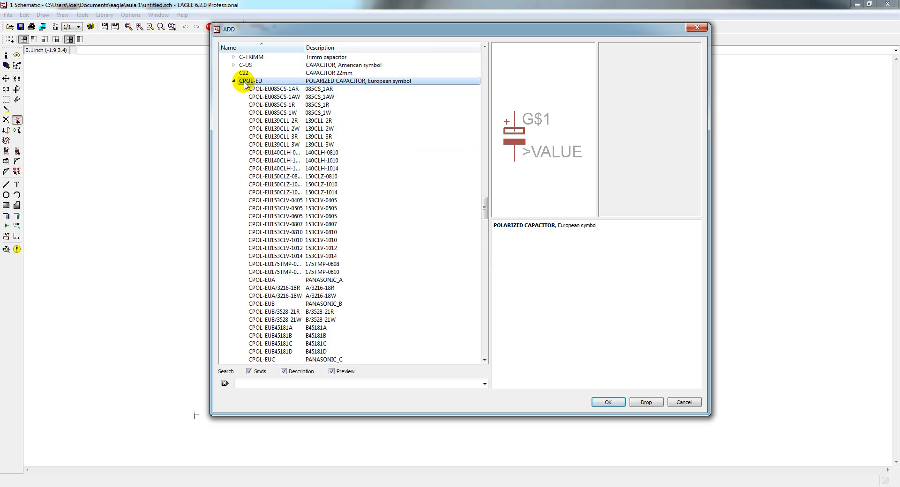
pyautogui.click(269, 97)
pyautogui.press('Down')
pyautogui.press('Down')
pyautogui.press('Down')
pyautogui.press('Down')
pyautogui.press('Down')
pyautogui.press('Down')
pyautogui.press('Down')
pyautogui.press('Down')
pyautogui.press('Down')
pyautogui.press('Down')
pyautogui.press('Down')
pyautogui.press('Down')
pyautogui.press('Down')
pyautogui.press('Down')
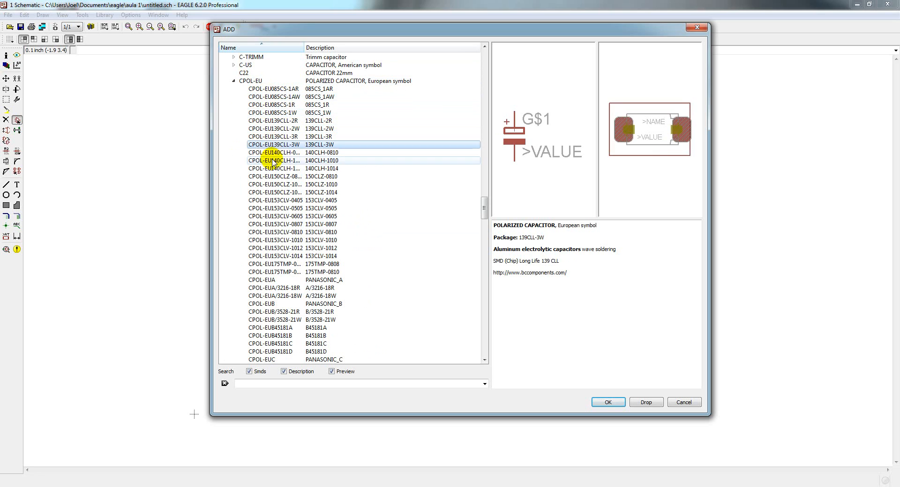
# - Preview the CPOL-EU variants from the 140CLH packages through CPOL-EUB45181B
pyautogui.press('Down')
pyautogui.press('Down')
pyautogui.press('Down')
pyautogui.press('Down')
pyautogui.press('Down')
pyautogui.press('Down')
pyautogui.press('Down')
pyautogui.press('Down')
pyautogui.press('Down')
pyautogui.press('Down')
pyautogui.press('Down')
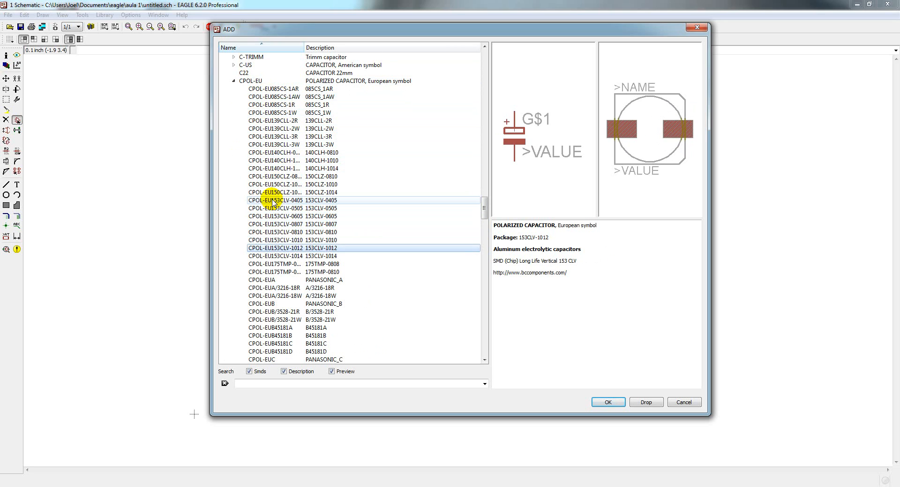
pyautogui.press('Down')
pyautogui.press('Down')
pyautogui.press('Down')
pyautogui.press('Down')
pyautogui.press('Down')
pyautogui.press('Down')
pyautogui.press('Down')
pyautogui.press('Down')
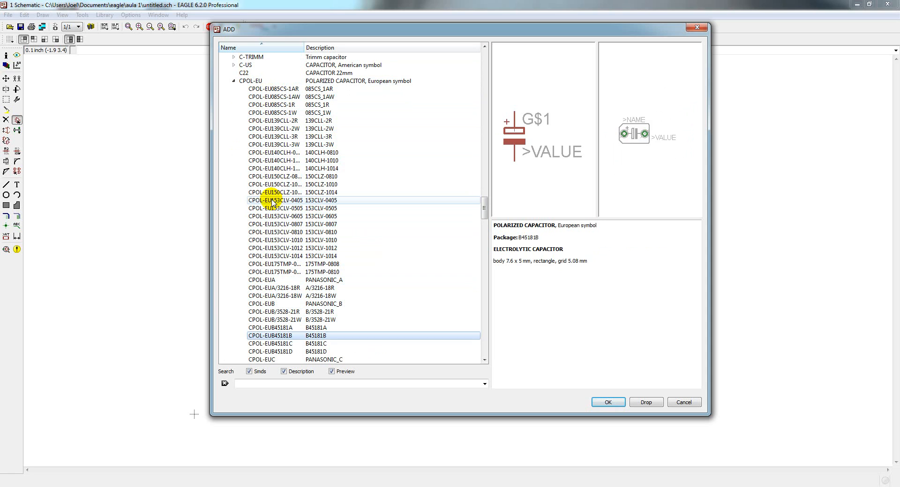
# - Preview the CPOL-EU variants from CPOL-EUB45181C through CPOL-EUE5-4 and examine the E5-4 package's grid and diameter description
pyautogui.press('Down')
pyautogui.press('Down')
pyautogui.press('Down')
pyautogui.press('Down')
pyautogui.press('Down')
pyautogui.press('Down')
pyautogui.press('Down')
pyautogui.press('Down')
pyautogui.press('Down')
pyautogui.press('Down')
pyautogui.press('Down')
pyautogui.press('Down')
pyautogui.press('Down')
pyautogui.press('Down')
pyautogui.press('Down')
pyautogui.press('Down')
pyautogui.press('Down')
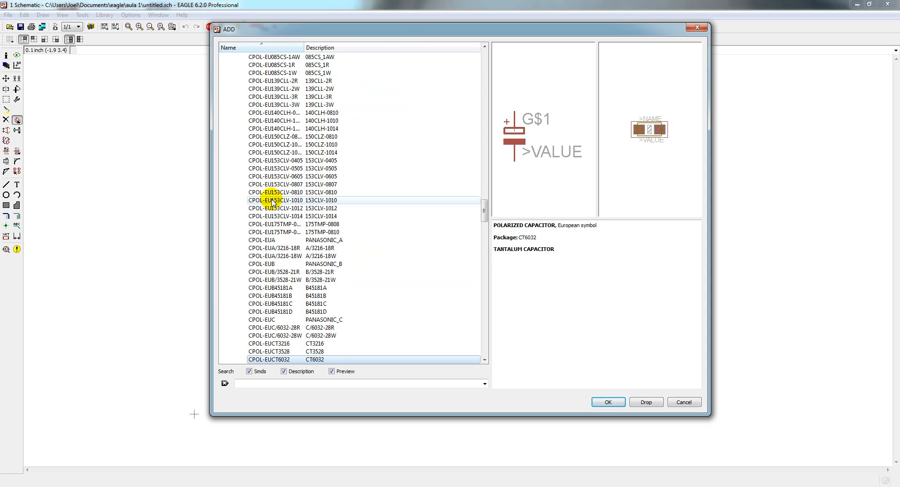
pyautogui.press('Down')
pyautogui.press('Down')
pyautogui.press('Down')
pyautogui.press('Down')
pyautogui.press('Down')
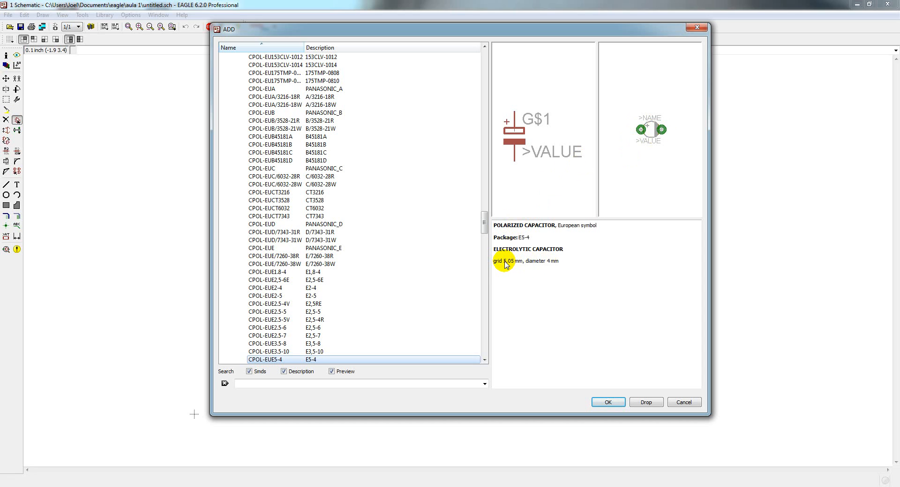
# - Preview the electrolytic CPOL-EU variants from CPOL-EUE5-5 to CPOL-EUE10-22.5
pyautogui.press('Down')
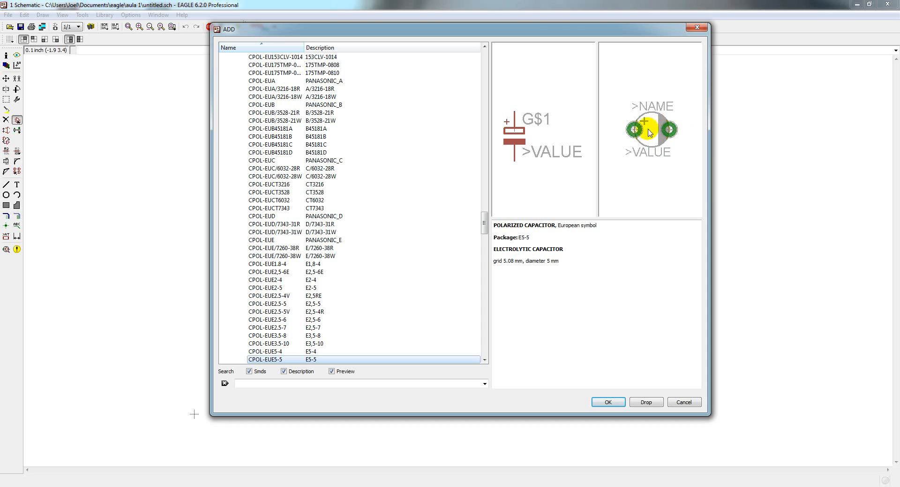
pyautogui.press('Down')
pyautogui.press('Down')
pyautogui.press('Down')
pyautogui.press('Down')
pyautogui.press('Down')
pyautogui.press('Down')
pyautogui.press('Down')
pyautogui.press('Down')
pyautogui.press('Down')
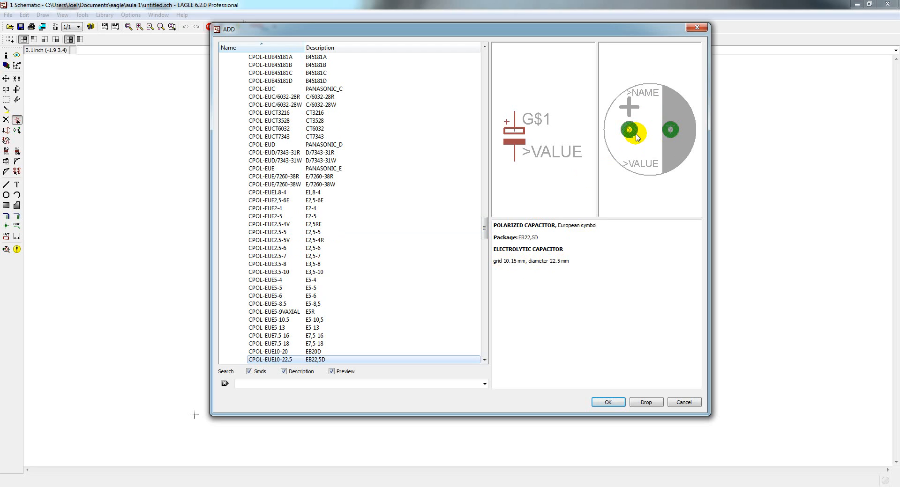
# - Preview the CPOL-EU variants from CPOL-EUE10-25 to CPOL-EUE15-5AXIAL and compare the axial package with CPOL-EUE10-35
pyautogui.press('Down')
pyautogui.press('Down')
pyautogui.press('Down')
pyautogui.press('Down')
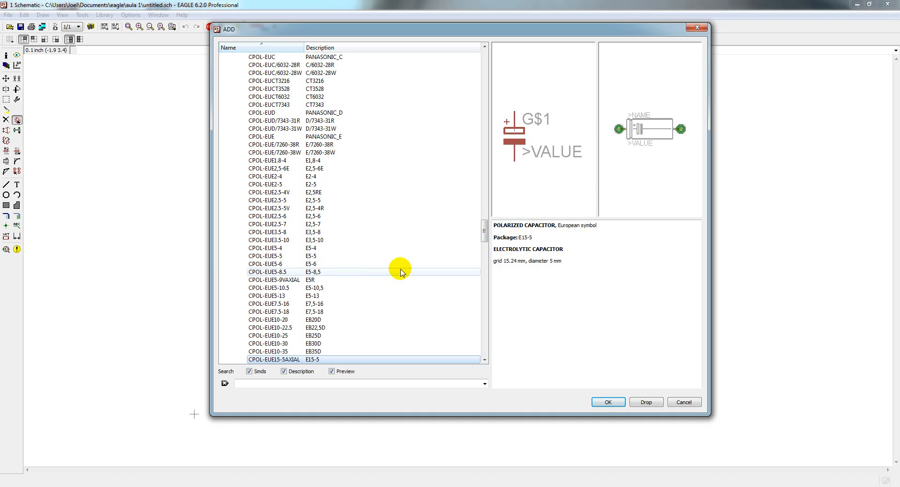
pyautogui.press('Up')
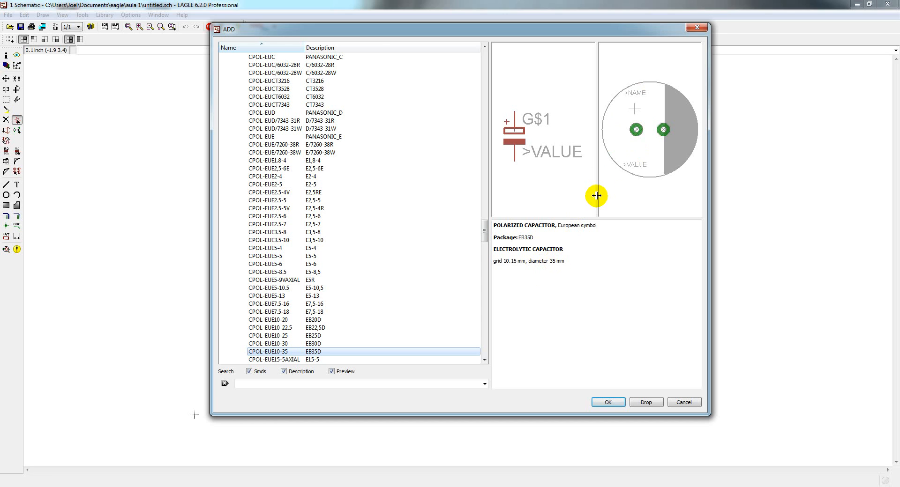
# - Preview the axial CPOL-EU packages from E15-5 to E25-9 and collapse the CPOL-EU device
pyautogui.press('Down')
pyautogui.press('Down')
pyautogui.press('Down')
pyautogui.press('Down')
pyautogui.press('Down')
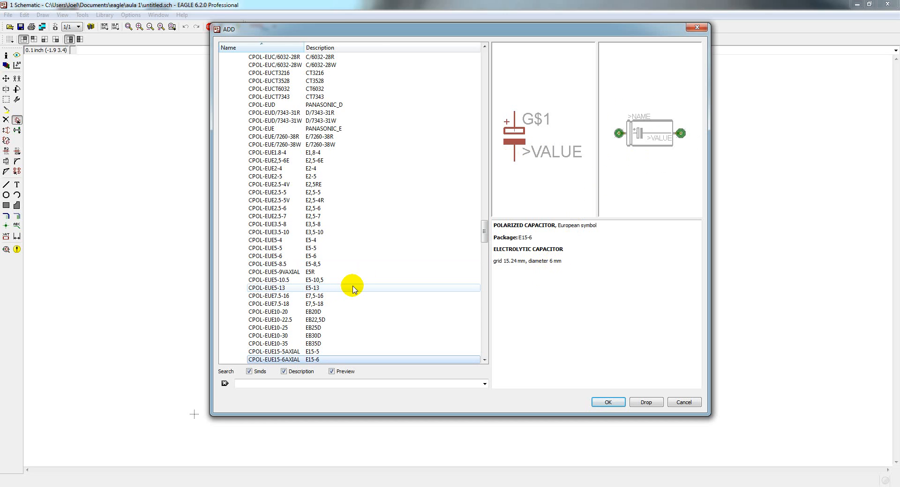
pyautogui.press('Down')
pyautogui.press('Down')
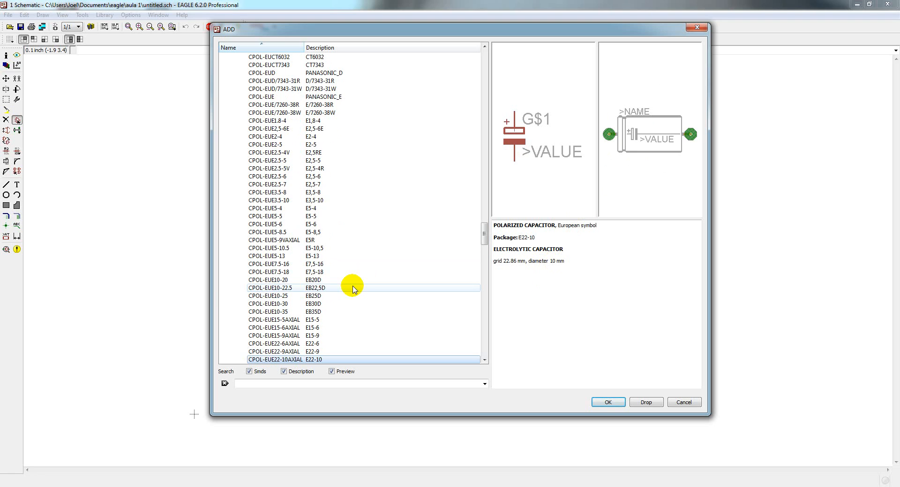
pyautogui.scroll(20, 352, 287)
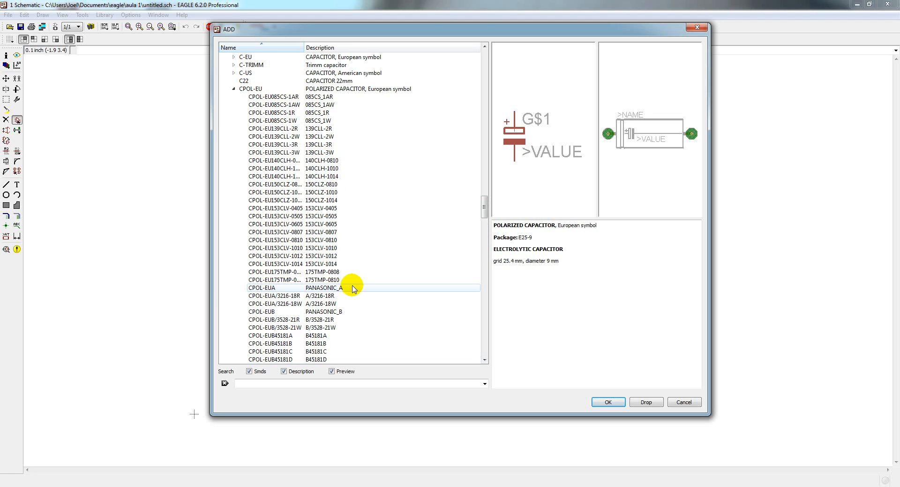
pyautogui.click(233, 184)
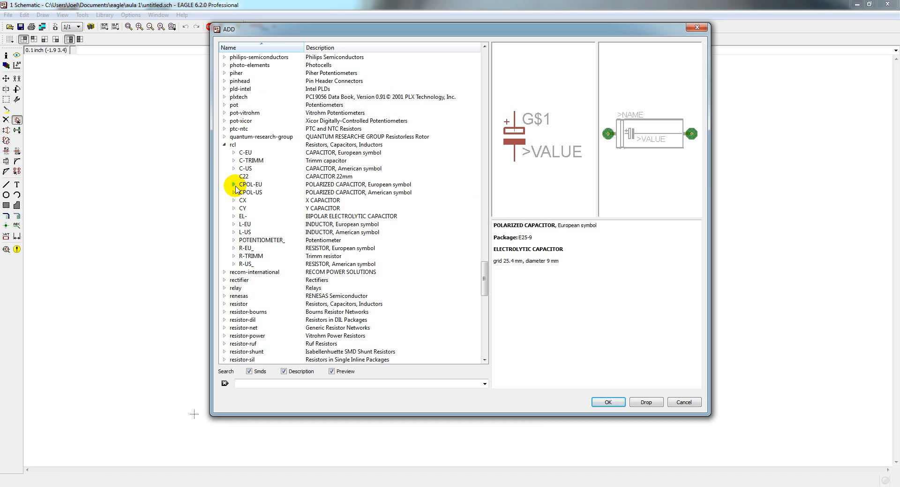
# - Expand the L-EU inductor and preview several of its variants down to L-EULAL03
pyautogui.click(234, 224)
pyautogui.click(263, 89)
pyautogui.click(266, 129)
pyautogui.click(266, 137)
pyautogui.click(271, 129)
pyautogui.scroll(-4, 272, 125)
pyautogui.moveTo(257, 201); pyautogui.dragTo(273, 265)
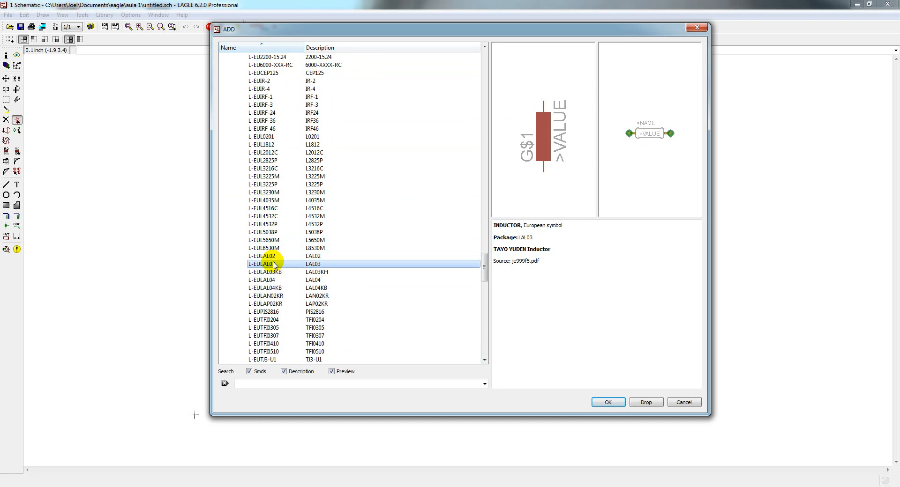
# - Preview further L-EU inductor variants, including the TJ5-U2 package, and collapse the L-EU device
pyautogui.scroll(-4, 273, 263)
pyautogui.click(272, 259)
pyautogui.click(271, 280)
pyautogui.click(269, 320)
pyautogui.scroll(-4, 268, 310)
pyautogui.click(262, 258)
pyautogui.click(261, 208)
pyautogui.scroll(9, 258, 234)
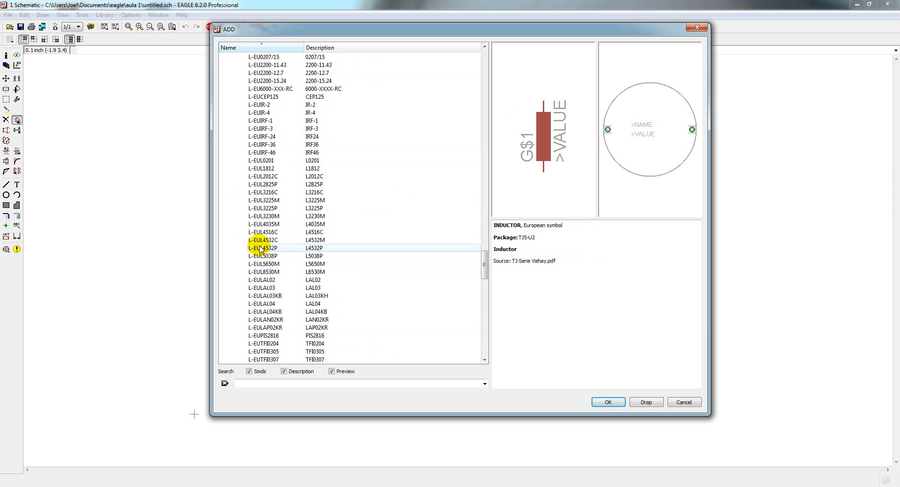
pyautogui.scroll(7, 260, 249)
pyautogui.click(234, 152)
# - Expand the inductors library and preview its inductors and filters down to DK61U
pyautogui.scroll(4, 234, 156)
pyautogui.scroll(20, 235, 160)
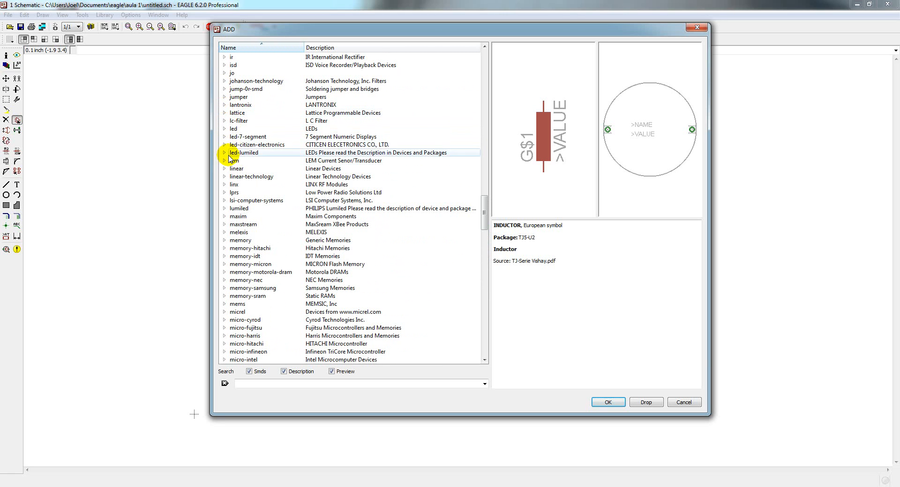
pyautogui.scroll(4, 230, 155)
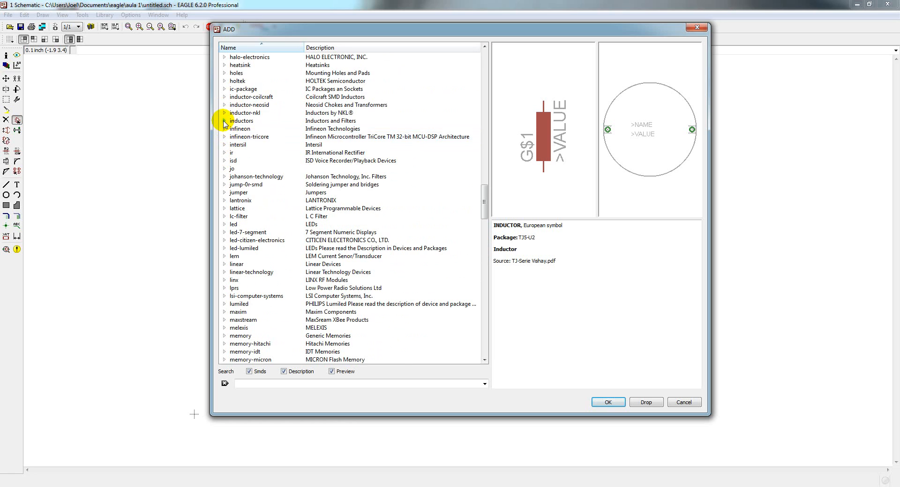
pyautogui.click(224, 122)
pyautogui.click(249, 94)
pyautogui.press('Down')
pyautogui.press('Down')
pyautogui.press('Down')
pyautogui.press('Down')
pyautogui.press('Down')
pyautogui.press('Down')
pyautogui.press('Down')
pyautogui.press('Down')
pyautogui.press('Down')
pyautogui.press('Down')
pyautogui.press('Down')
pyautogui.press('Down')
pyautogui.press('Down')
pyautogui.press('Down')
pyautogui.press('Down')
pyautogui.press('Down')
pyautogui.press('Down')
pyautogui.press('Down')
pyautogui.press('Down')
pyautogui.press('Down')
pyautogui.press('Down')
pyautogui.press('Down')
pyautogui.press('Down')
pyautogui.press('Down')
pyautogui.press('Down')
pyautogui.press('Down')
pyautogui.press('Down')
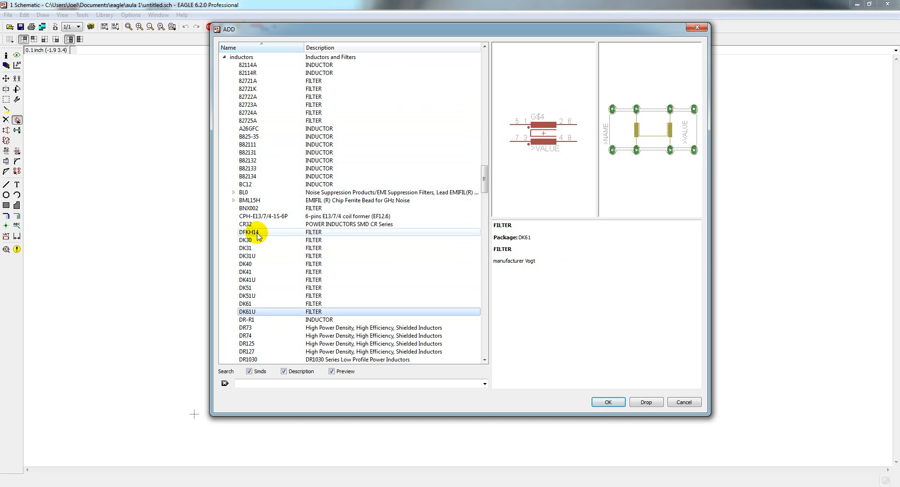
# - Preview the devices of the inductors library from DR-R1 to ED38
pyautogui.press('Down')
pyautogui.press('Down')
pyautogui.press('Down')
pyautogui.press('Down')
pyautogui.press('Down')
pyautogui.press('Down')
pyautogui.press('Down')
pyautogui.press('Down')
pyautogui.press('Down')
pyautogui.press('Down')
pyautogui.press('Down')
pyautogui.press('Down')
pyautogui.press('Down')
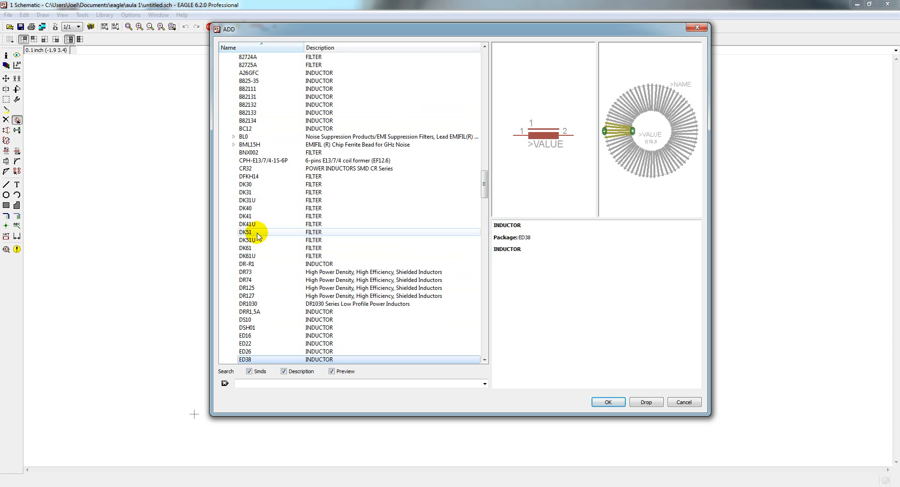
# - Preview the inductors from ED43 to MCC10 and collapse the inductors library
pyautogui.press('Down')
pyautogui.press('Down')
pyautogui.press('Down')
pyautogui.press('Down')
pyautogui.press('Down')
pyautogui.press('Down')
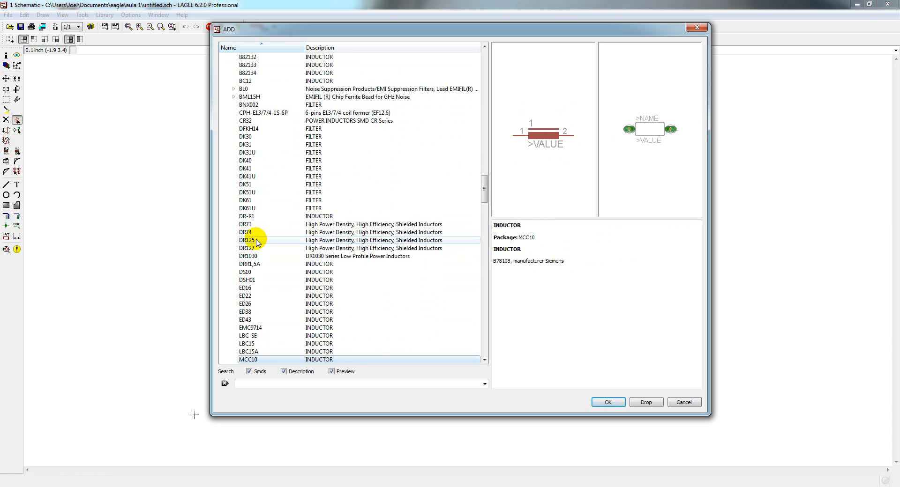
pyautogui.scroll(8, 257, 242)
pyautogui.click(224, 217)
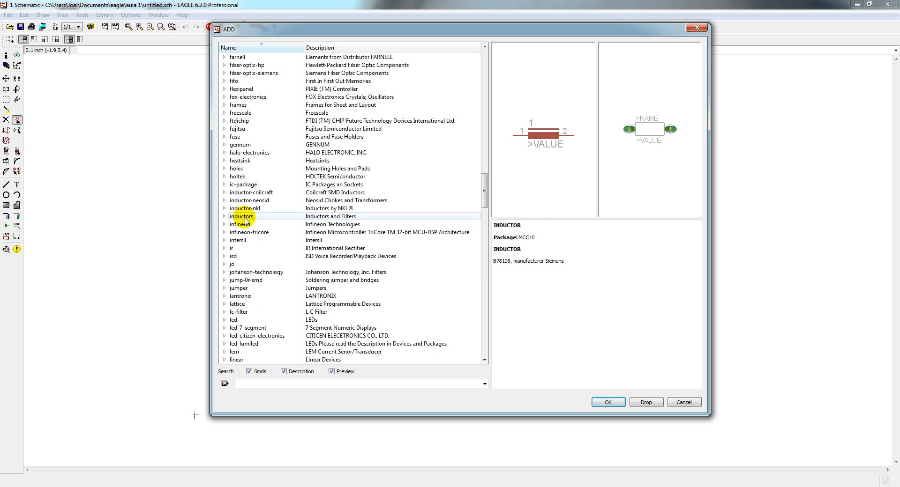
# - Expand the POTENTIOMETER_ device in the rcl library and preview its PT-10, PT-10S and PT-SPIN packages
pyautogui.scroll(-15, 248, 234)
pyautogui.scroll(-20, 248, 246)
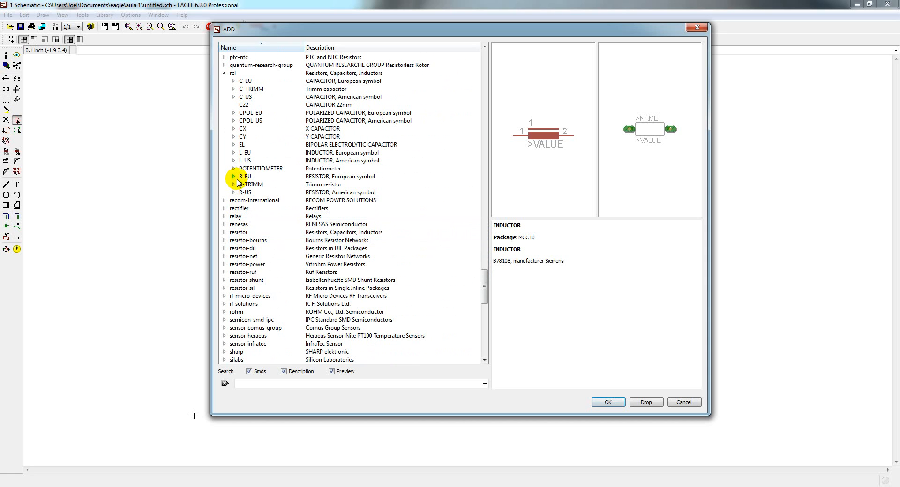
pyautogui.click(234, 169)
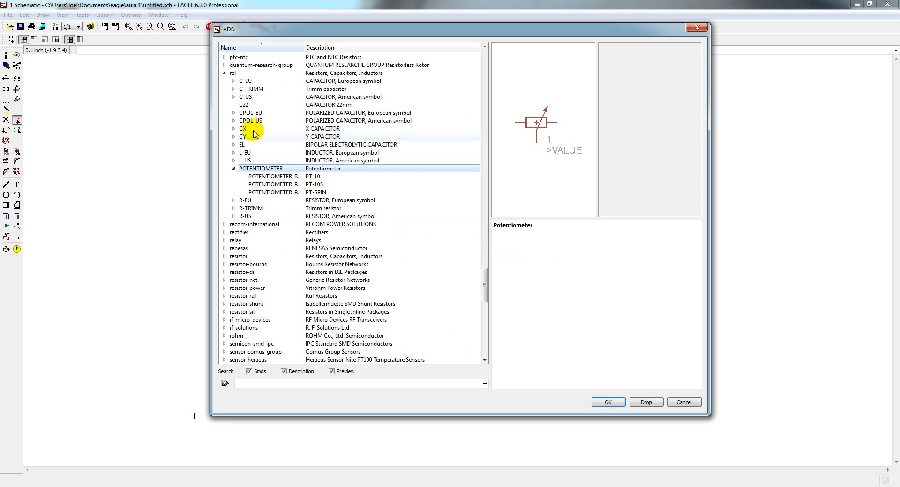
pyautogui.click(255, 177)
pyautogui.click(267, 185)
pyautogui.click(266, 193)
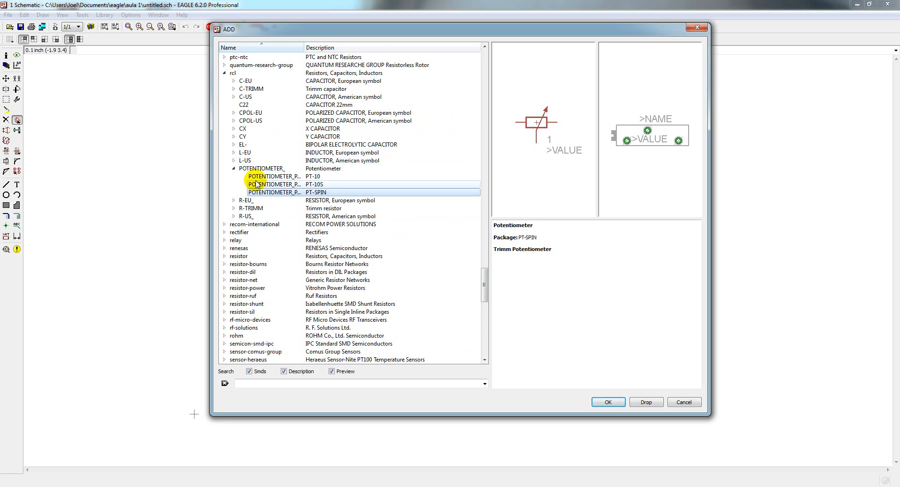
pyautogui.scroll(1, 261, 180)
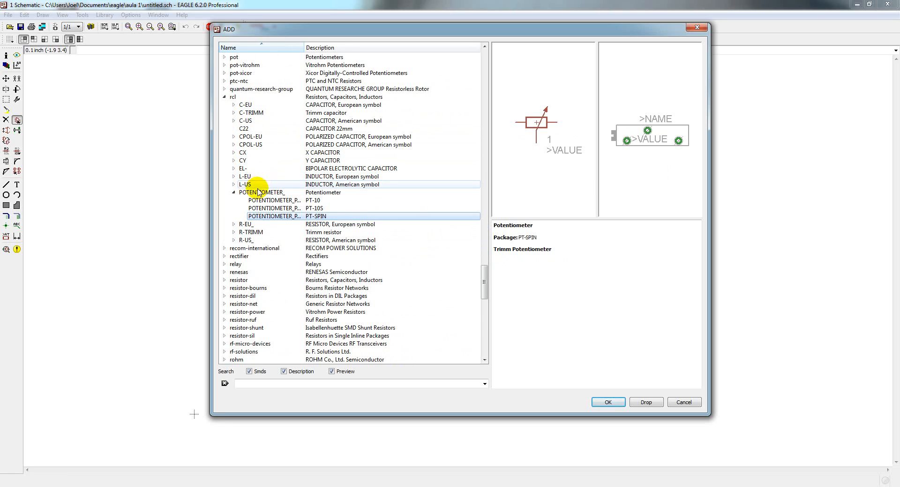
pyautogui.scroll(2, 248, 185)
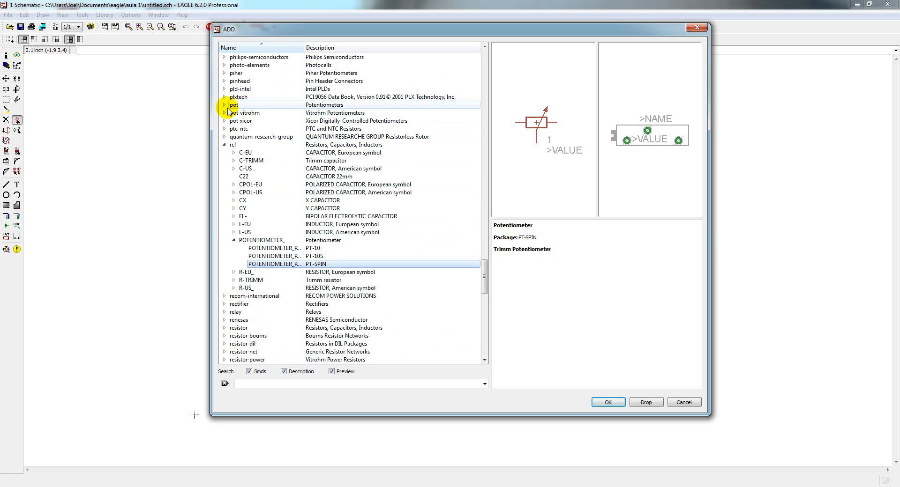
# - Expand the pot library and compare the 3RP/1610G and 3RP/1610N 16mm potentiometers
pyautogui.doubleClick(232, 105)
pyautogui.click(251, 113)
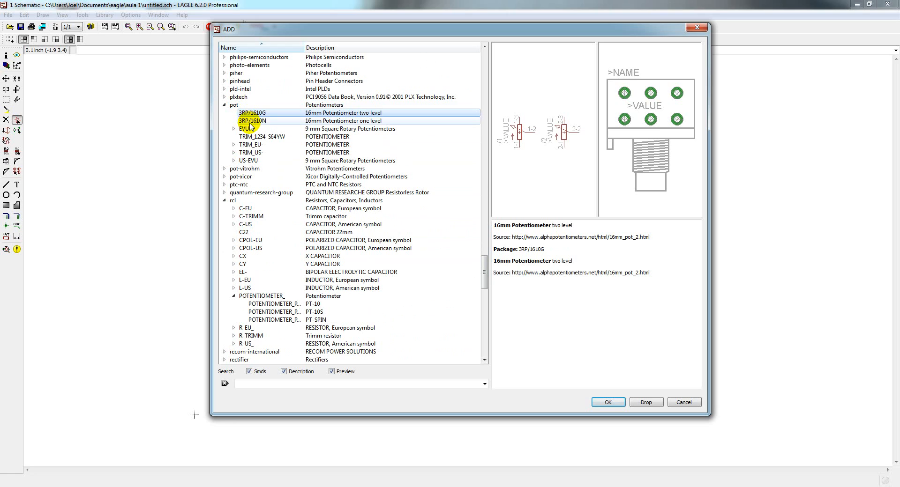
pyautogui.click(251, 123)
pyautogui.click(252, 113)
pyautogui.click(254, 121)
pyautogui.click(256, 114)
pyautogui.click(258, 123)
pyautogui.click(253, 114)
pyautogui.click(253, 121)
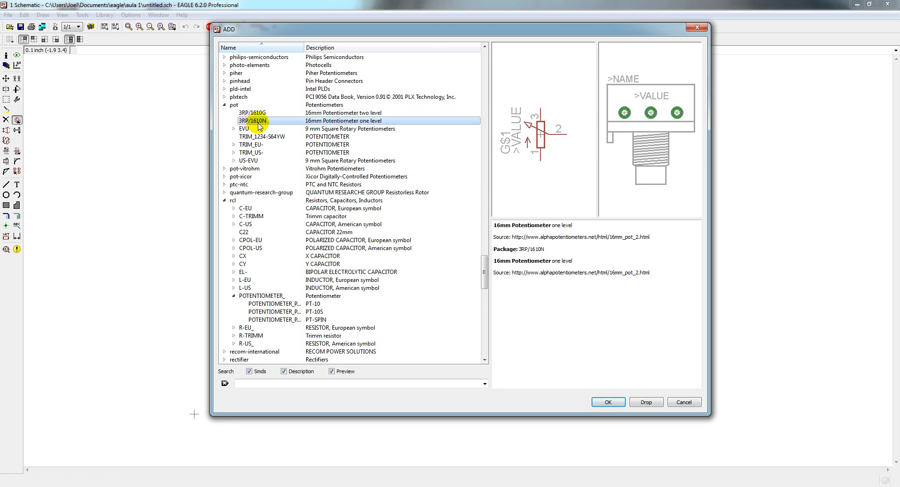
# - Expand the TRIM_EU- device in the pot library, preview its packages from B25U to CA6V, and collapse it
pyautogui.click(234, 145)
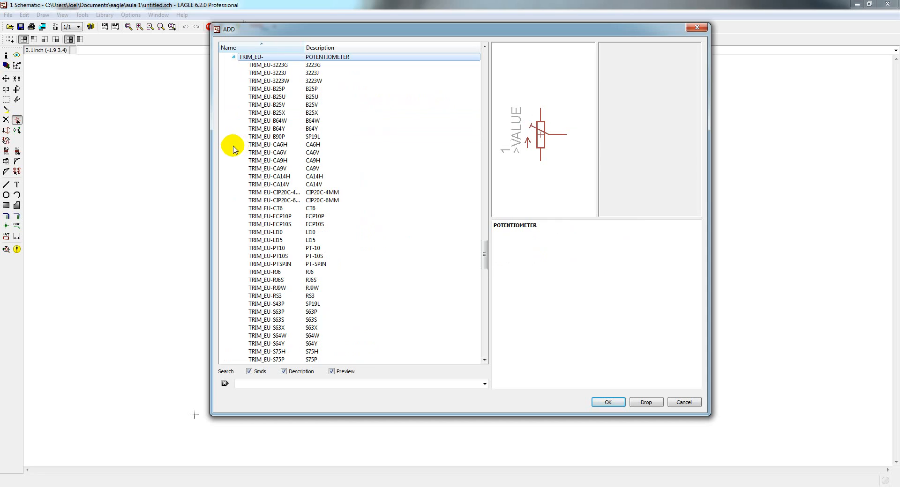
pyautogui.click(265, 98)
pyautogui.press('Down')
pyautogui.press('Down')
pyautogui.press('Down')
pyautogui.press('Down')
pyautogui.press('Down')
pyautogui.press('Down')
pyautogui.press('Down')
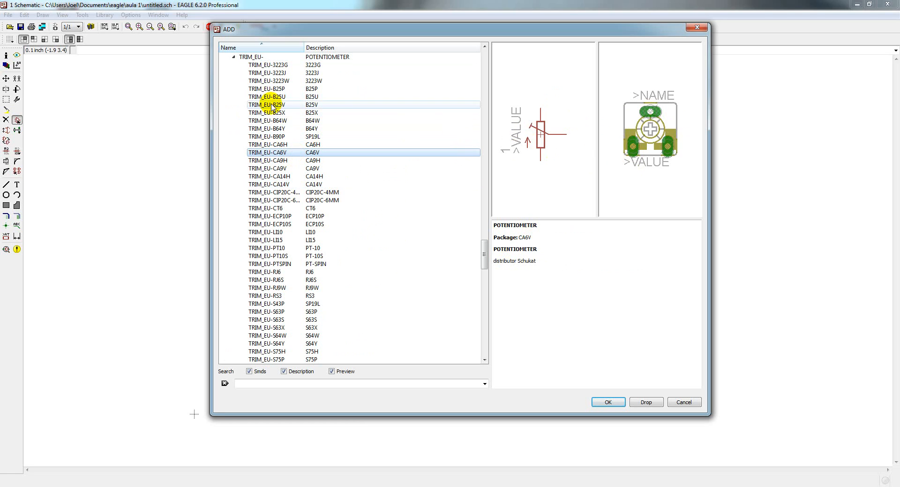
pyautogui.scroll(1, 265, 110)
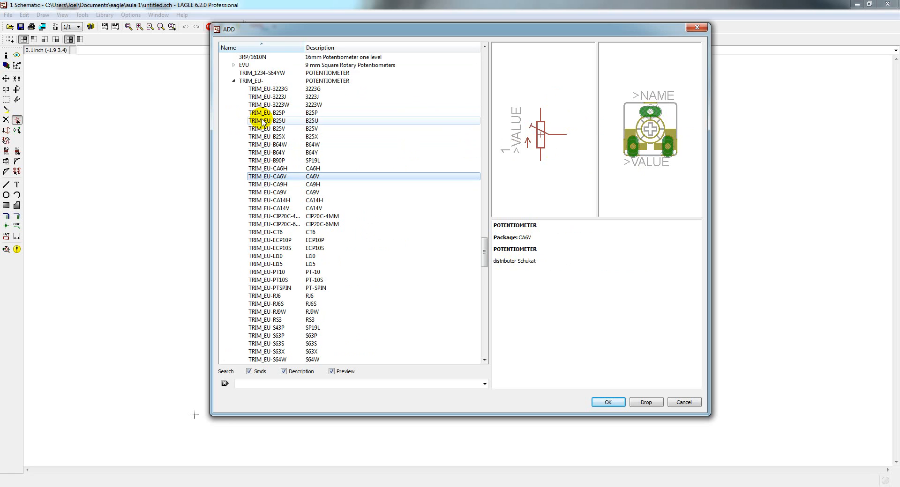
pyautogui.click(233, 81)
# - Expand the R-EU_ European resistor in the rcl library and look through its list of package variants
pyautogui.scroll(-2, 229, 220)
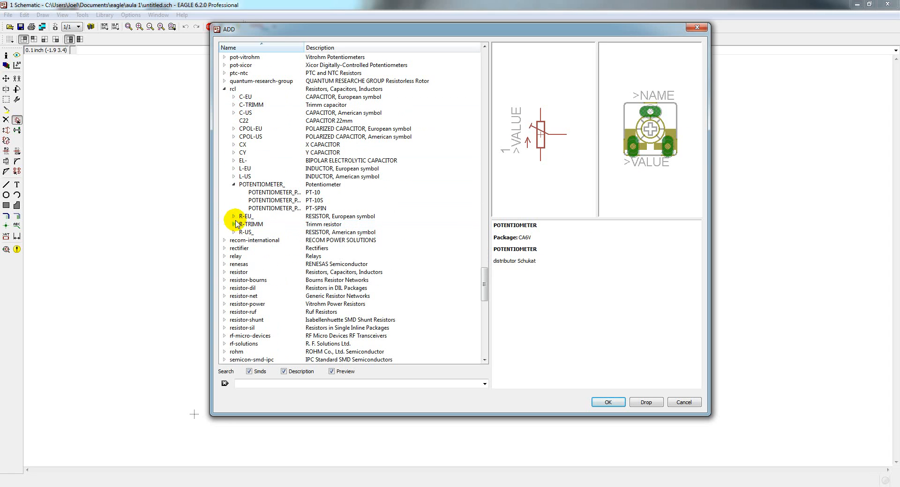
pyautogui.click(234, 217)
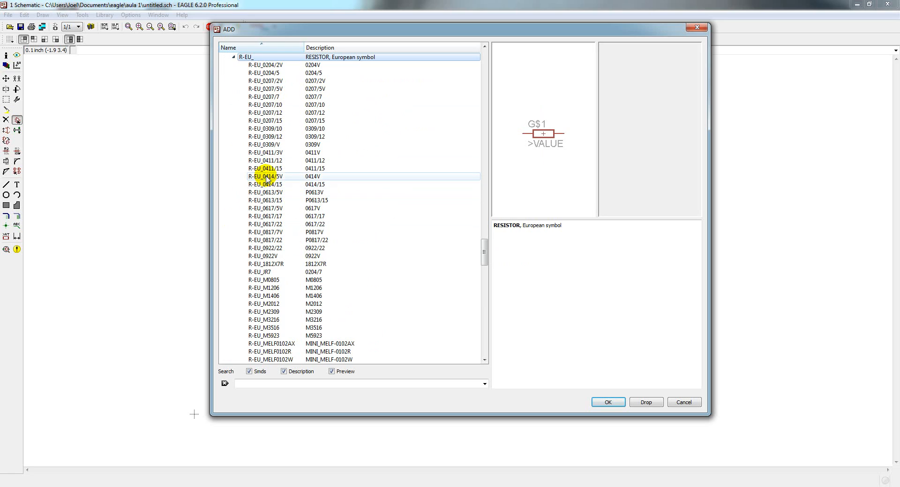
pyautogui.scroll(1, 256, 98)
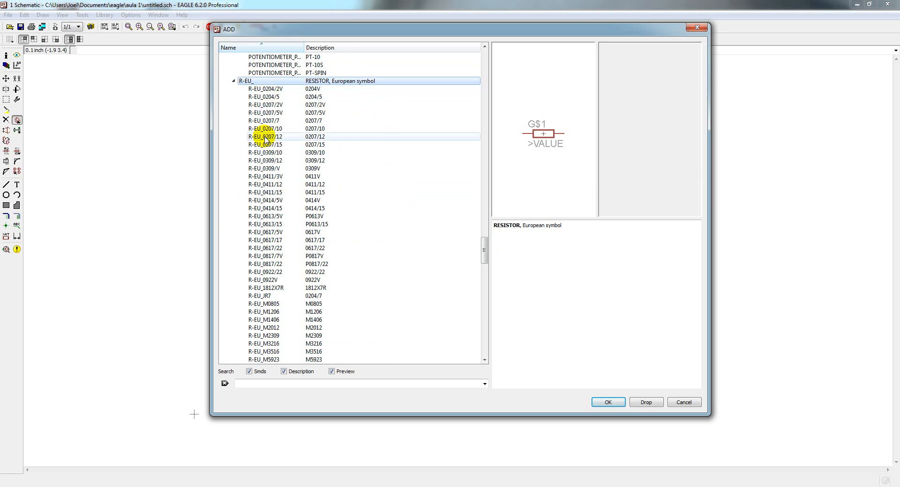
pyautogui.scroll(-5, 257, 141)
pyautogui.scroll(9, 258, 164)
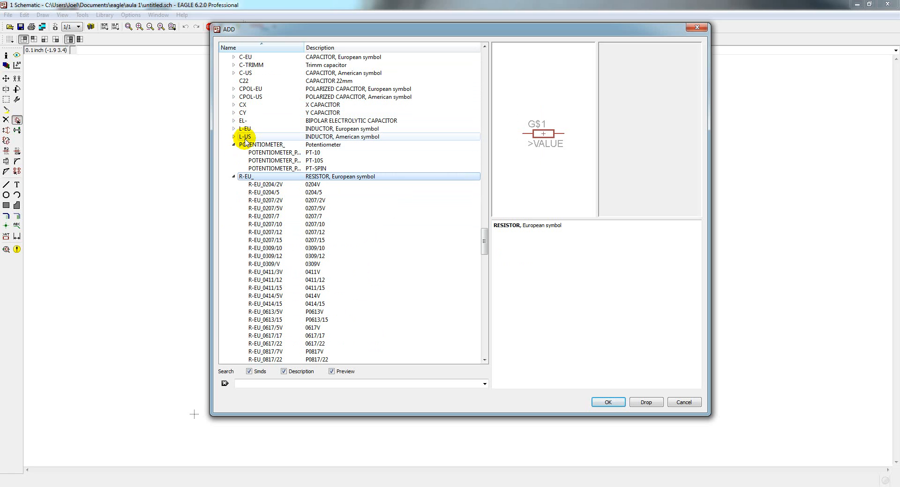
pyautogui.scroll(-9, 249, 155)
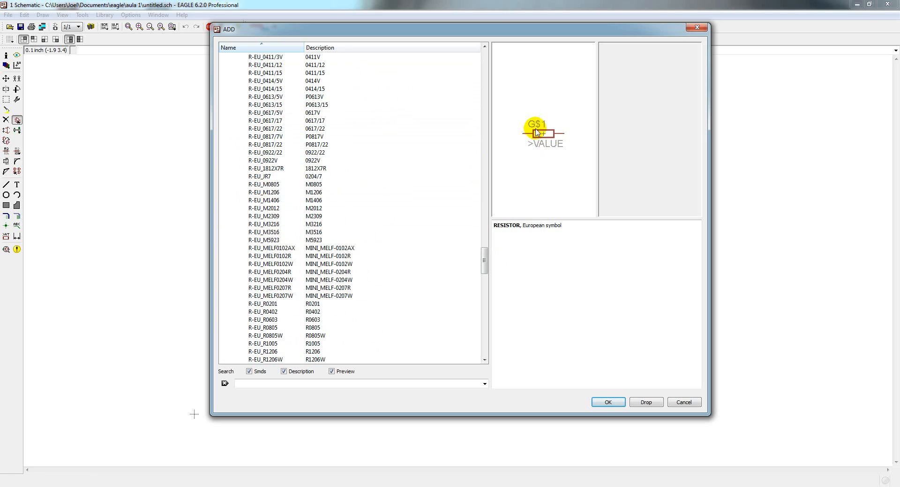
pyautogui.scroll(-18, 301, 207)
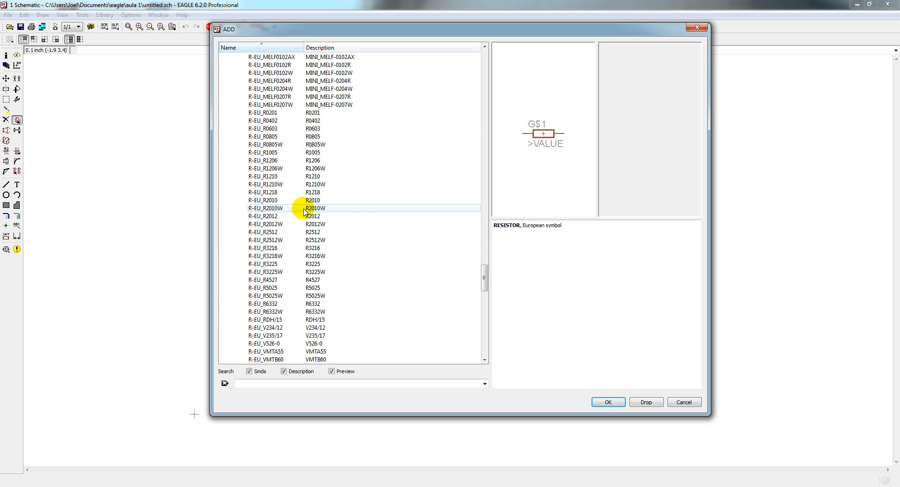
# - Expand the R-US_ American resistor, preview several packages including 0207/2V, 0411/15 and 0204/7, and collapse it
pyautogui.click(233, 248)
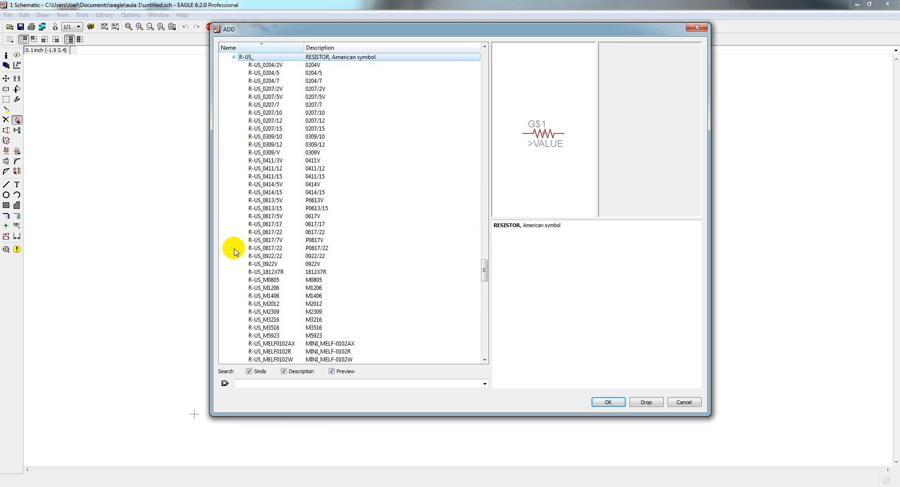
pyautogui.click(265, 89)
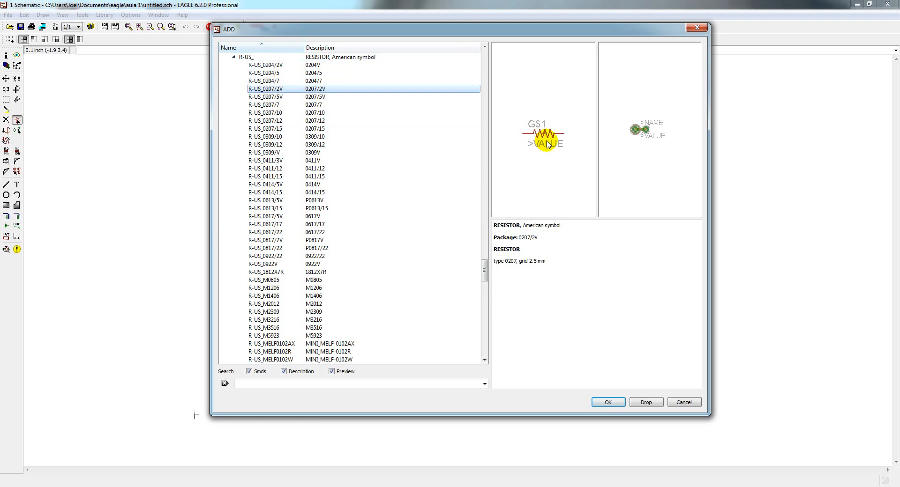
pyautogui.click(263, 144)
pyautogui.click(262, 192)
pyautogui.click(263, 224)
pyautogui.click(270, 176)
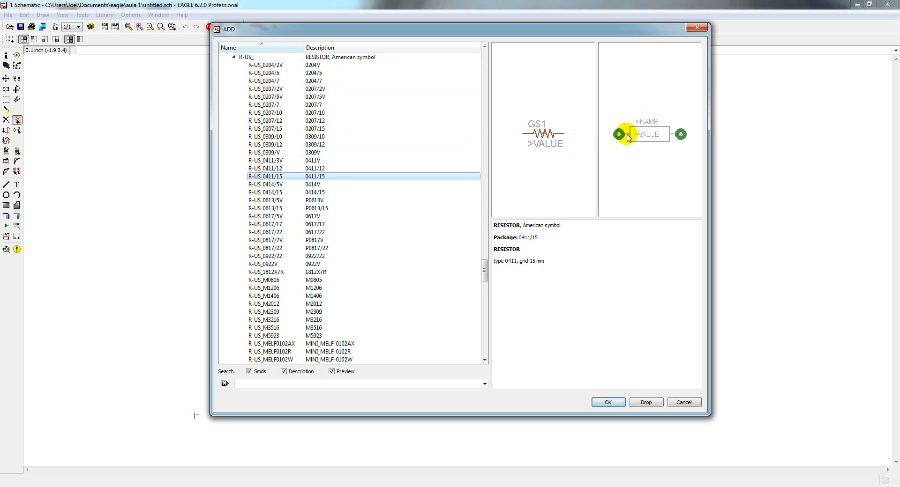
pyautogui.click(274, 82)
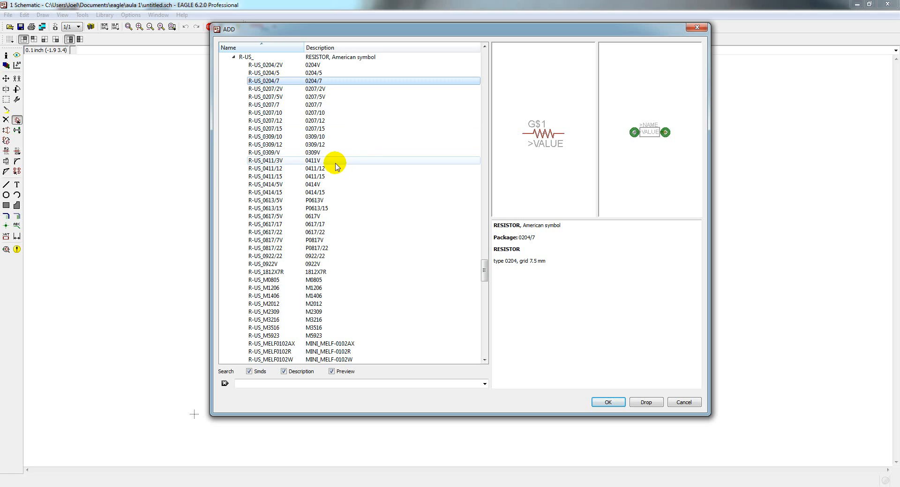
pyautogui.scroll(4, 284, 180)
pyautogui.click(233, 152)
# - Return to the R-EU_ resistor and compare its 0207/5V, 0207/7 and 0207/10 packages and grid spacings
pyautogui.scroll(13, 247, 175)
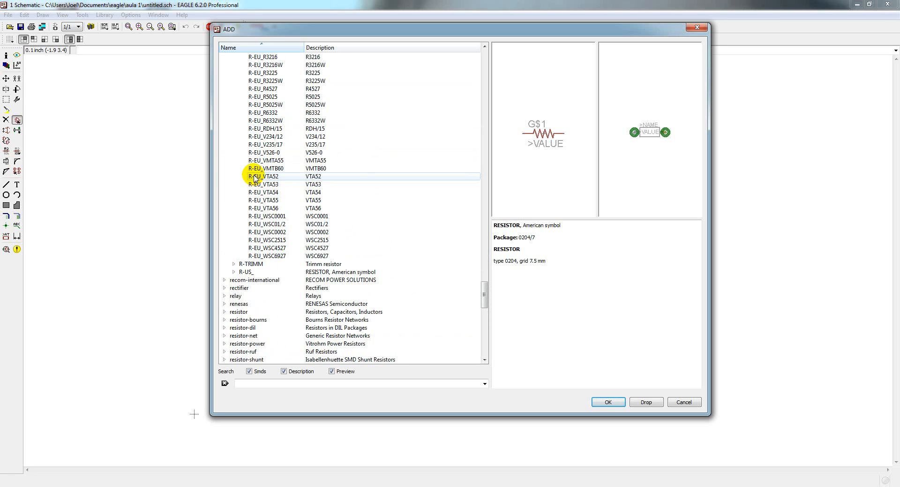
pyautogui.scroll(16, 253, 178)
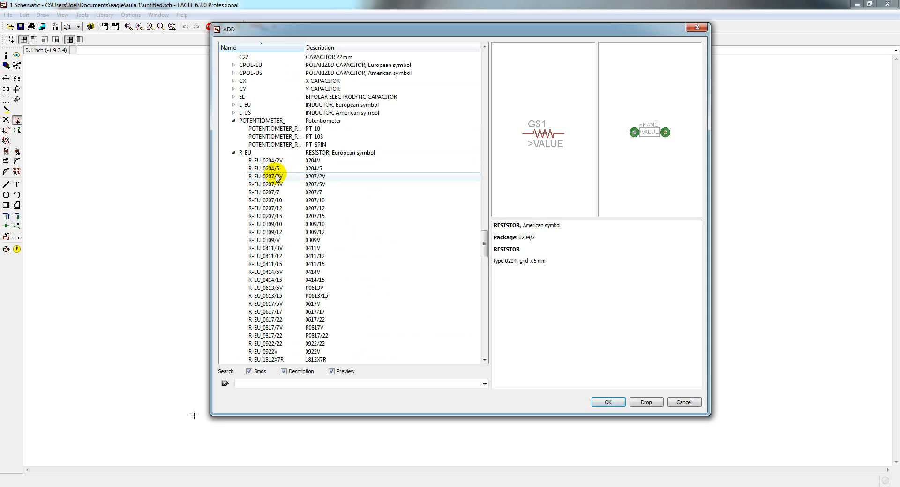
pyautogui.click(273, 186)
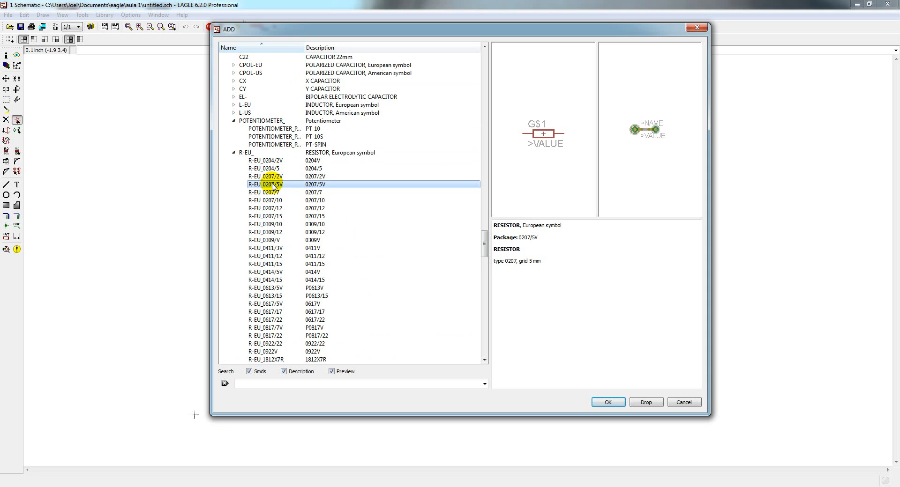
pyautogui.click(271, 193)
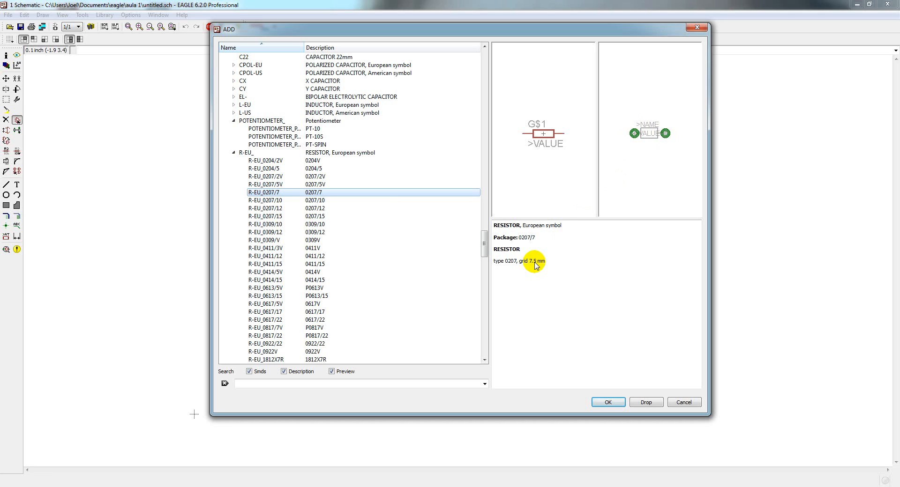
pyautogui.click(277, 200)
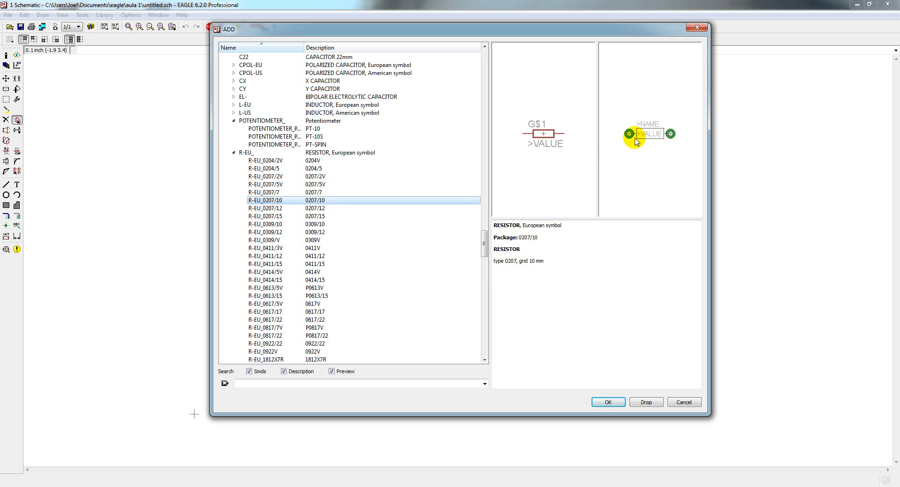
pyautogui.click(318, 192)
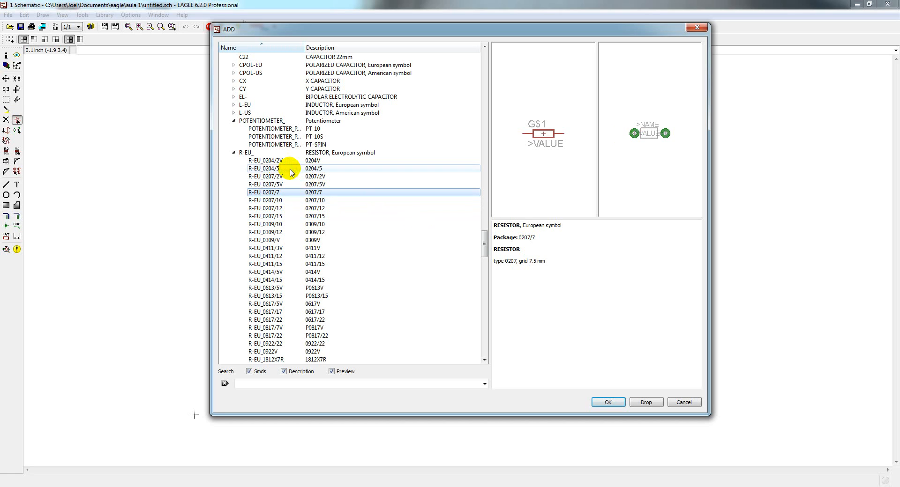
# - Preview the R-EU_ resistor packages from 0204/2V to 0207/7
pyautogui.click(267, 161)
pyautogui.click(272, 168)
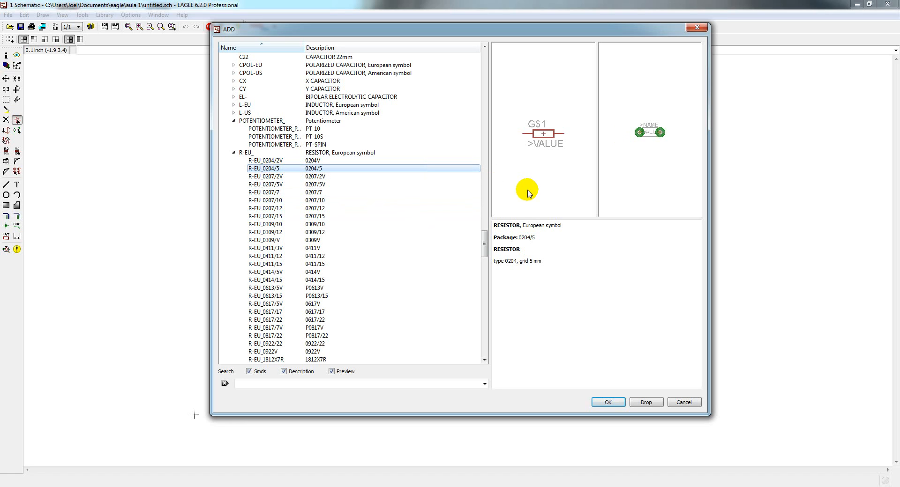
pyautogui.click(280, 176)
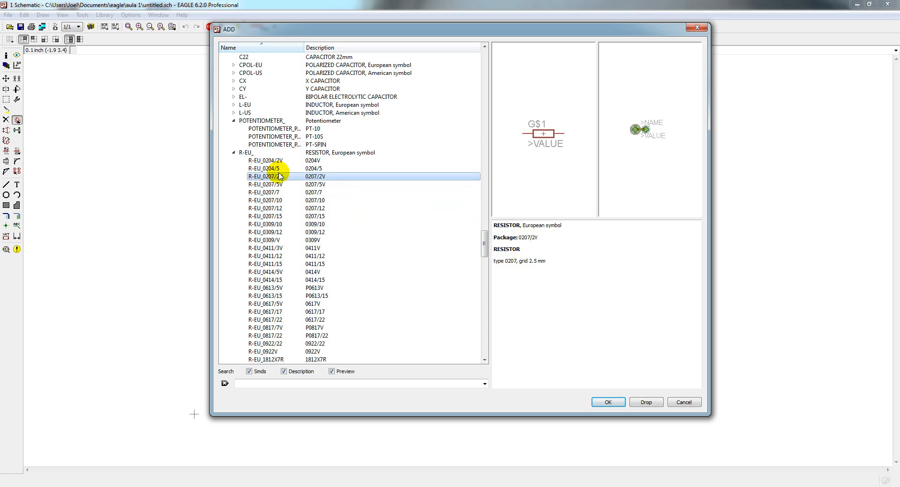
pyautogui.click(276, 184)
pyautogui.click(277, 192)
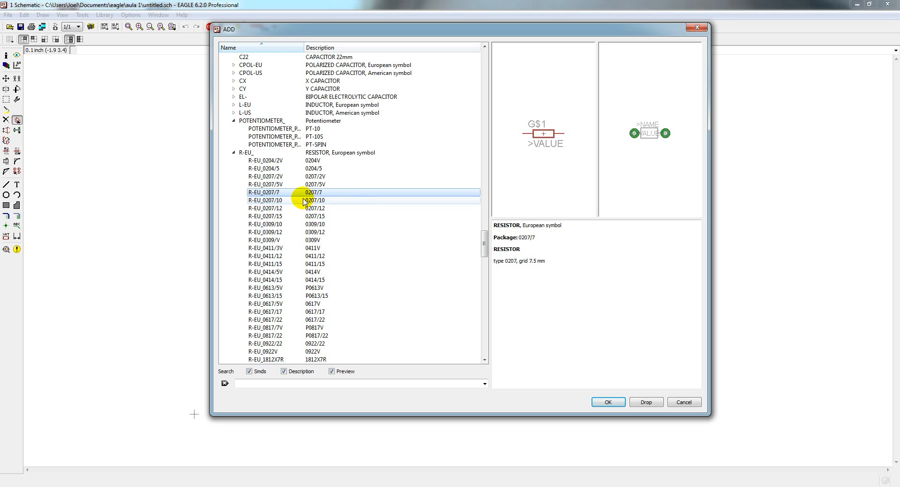
# - Preview the R-EU_ resistor packages from 0207/10 to 0309/V
pyautogui.click(278, 202)
pyautogui.click(277, 208)
pyautogui.click(275, 216)
pyautogui.click(272, 224)
pyautogui.click(272, 232)
pyautogui.click(272, 240)
pyautogui.click(272, 246)
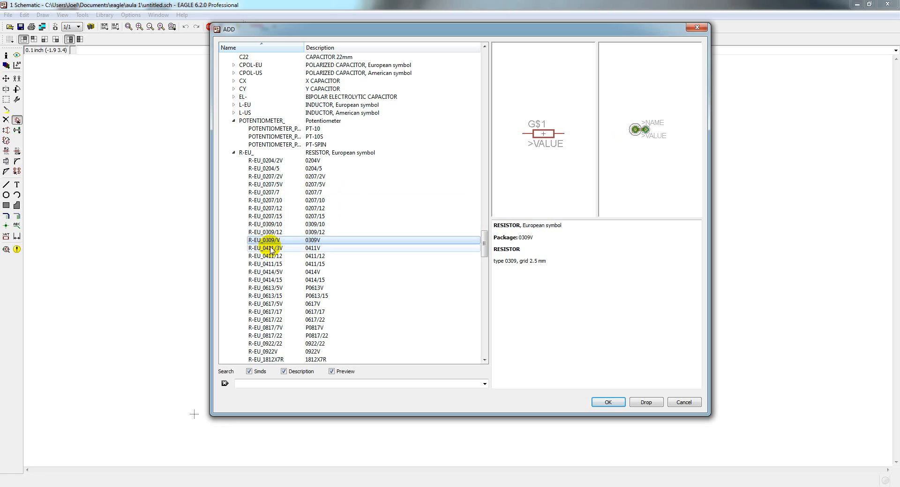
# - Compare the 0204/2V, 0204/5 and 0207/2V packages of the R-EU_ resistor
pyautogui.click(244, 161)
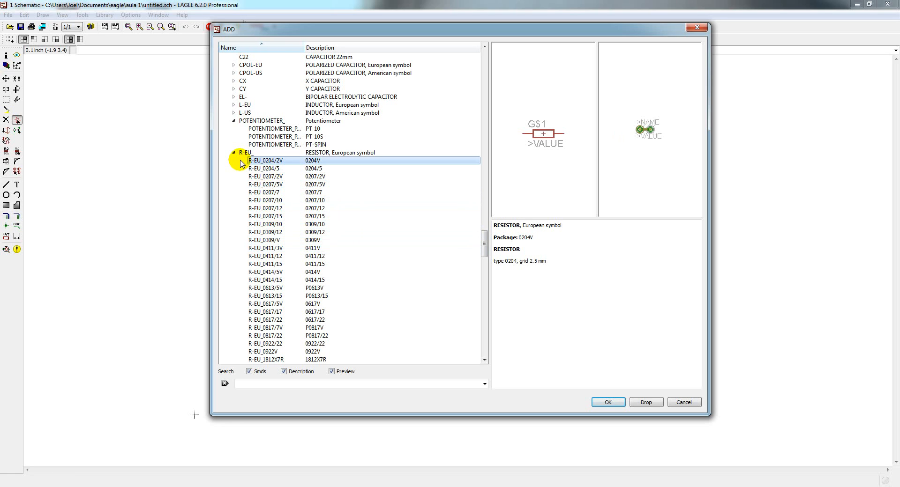
pyautogui.click(255, 169)
pyautogui.click(263, 178)
pyautogui.click(268, 162)
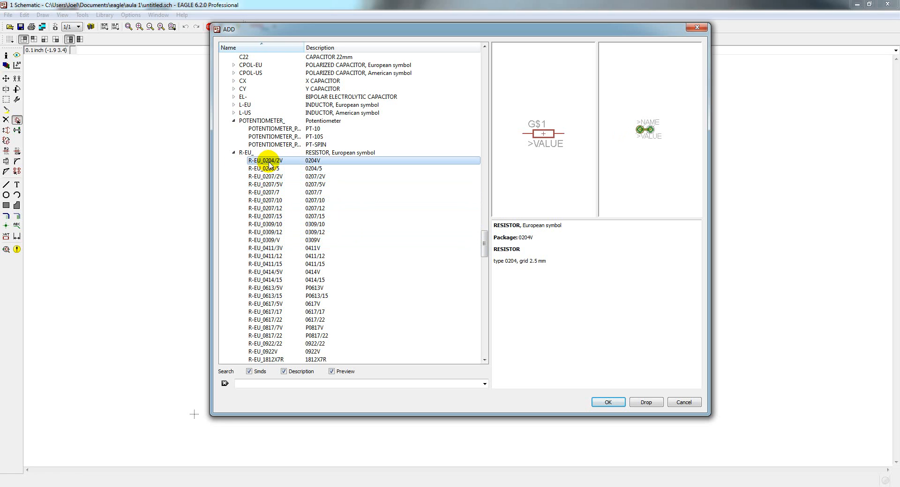
pyautogui.click(272, 168)
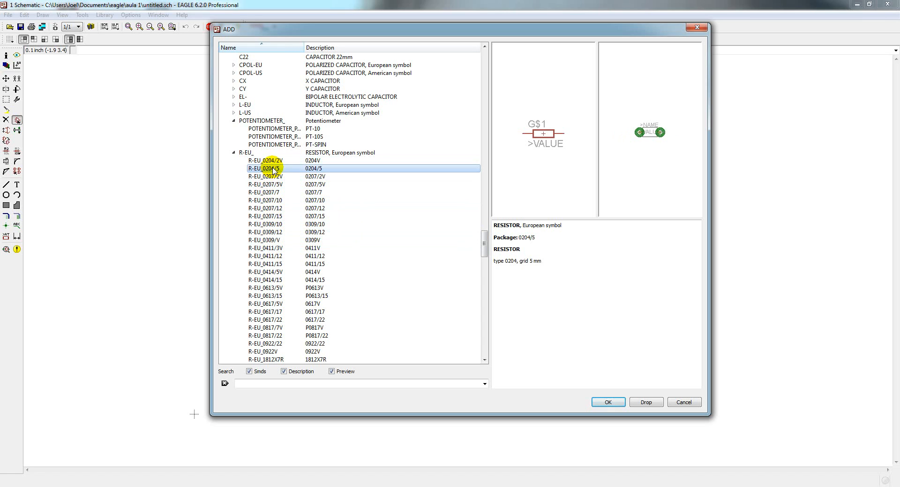
# - Preview each 0207 package of the R-EU_ resistor from 0207/2V to 0207/15
pyautogui.click(266, 177)
pyautogui.click(268, 185)
pyautogui.click(269, 193)
pyautogui.click(269, 200)
pyautogui.click(269, 208)
pyautogui.click(270, 216)
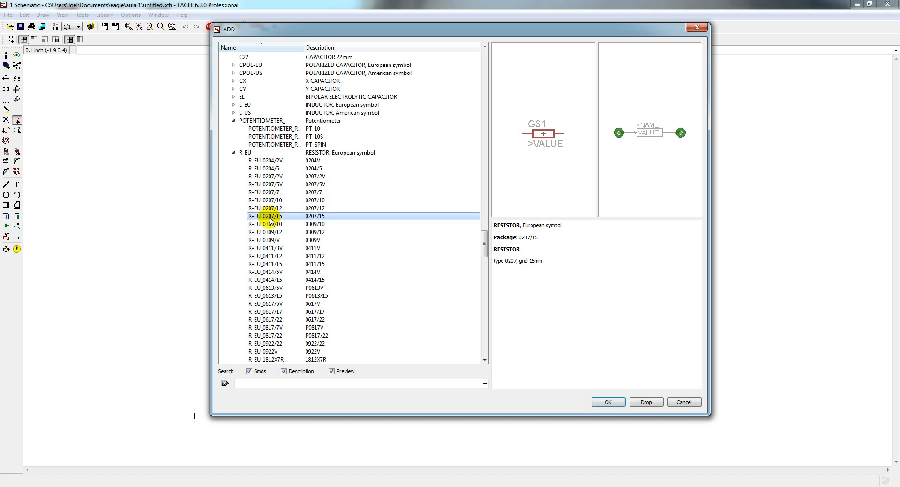
# - Step back through the R-EU_ resistor packages from 0207/12 to 0207/5V and return to 0207/10
pyautogui.click(271, 208)
pyautogui.click(270, 201)
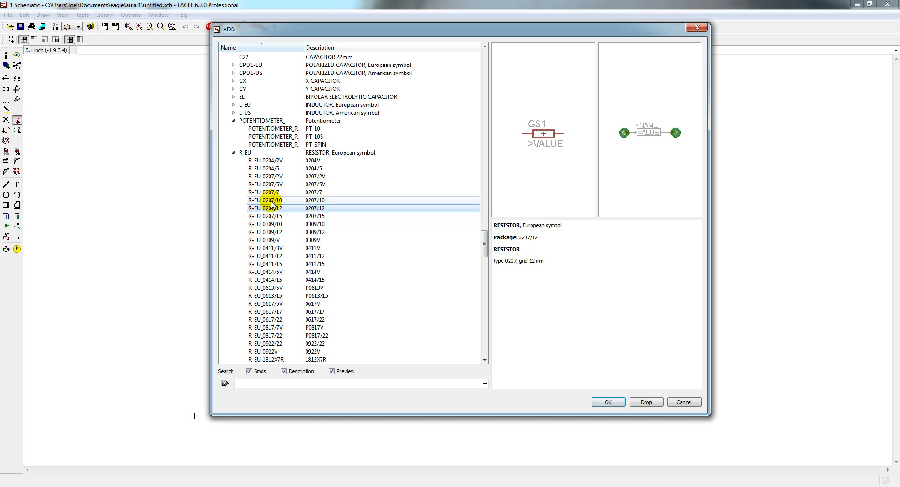
pyautogui.click(271, 192)
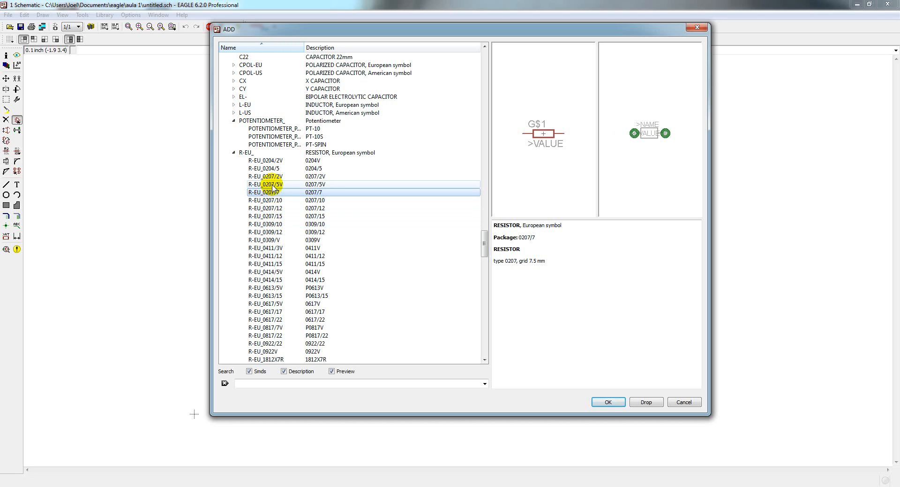
pyautogui.click(273, 186)
pyautogui.click(273, 192)
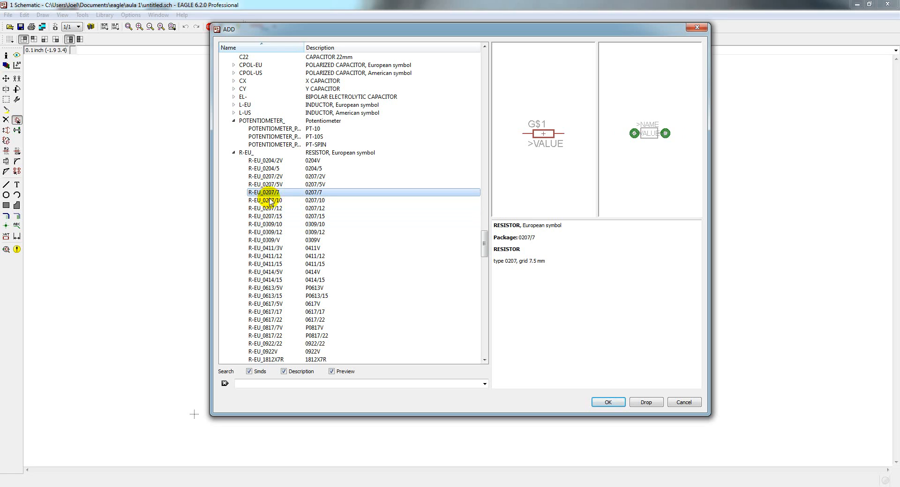
pyautogui.click(273, 201)
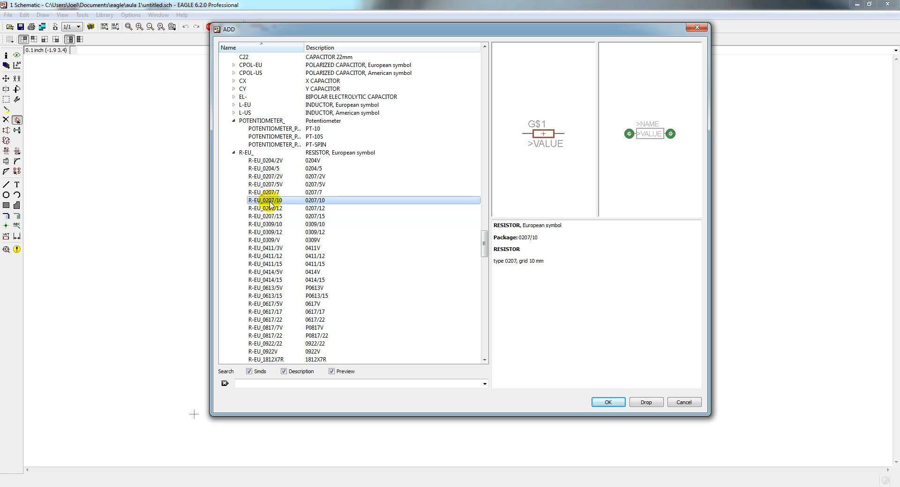
# - Compare the 0309/10, 0309/12 and 0309/V packages of the R-EU_ resistor and select 0309/10
pyautogui.click(270, 228)
pyautogui.click(269, 232)
pyautogui.click(270, 240)
pyautogui.click(271, 233)
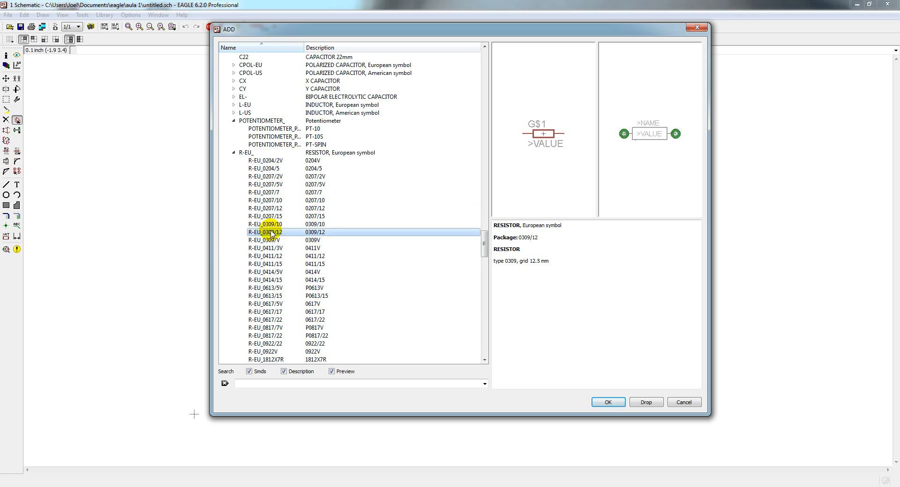
pyautogui.scroll(-1, 271, 225)
pyautogui.click(270, 202)
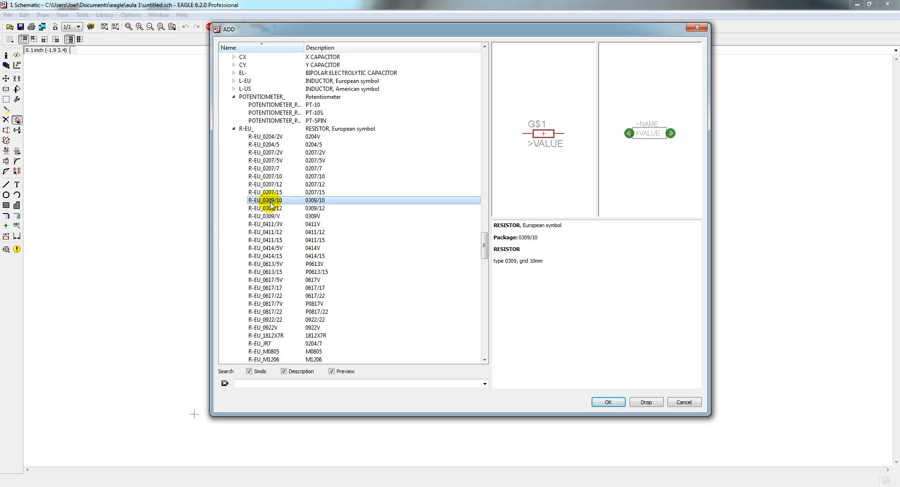
# - Compare R-EU_ resistor packages of increasing size, from 0204/2V through 0207/7, 0309/10, the 0411 types and 0613/15 to 0817/7V
pyautogui.click(265, 137)
pyautogui.click(273, 169)
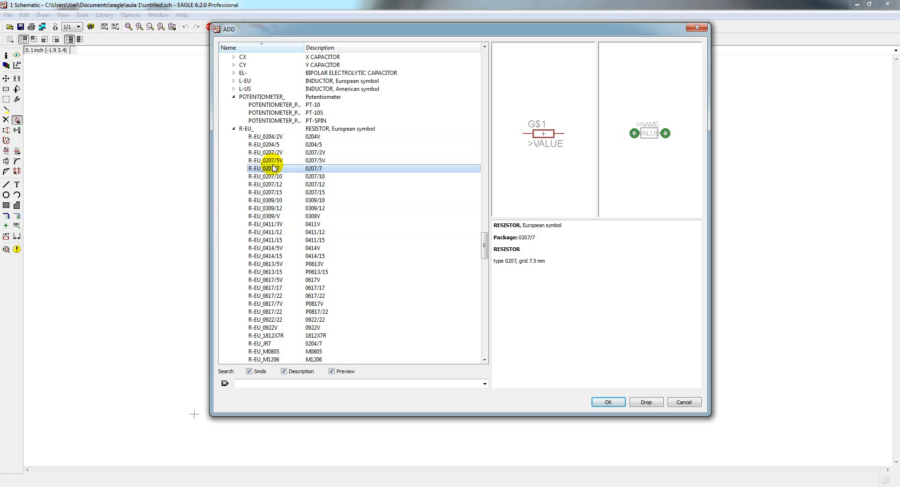
pyautogui.click(270, 203)
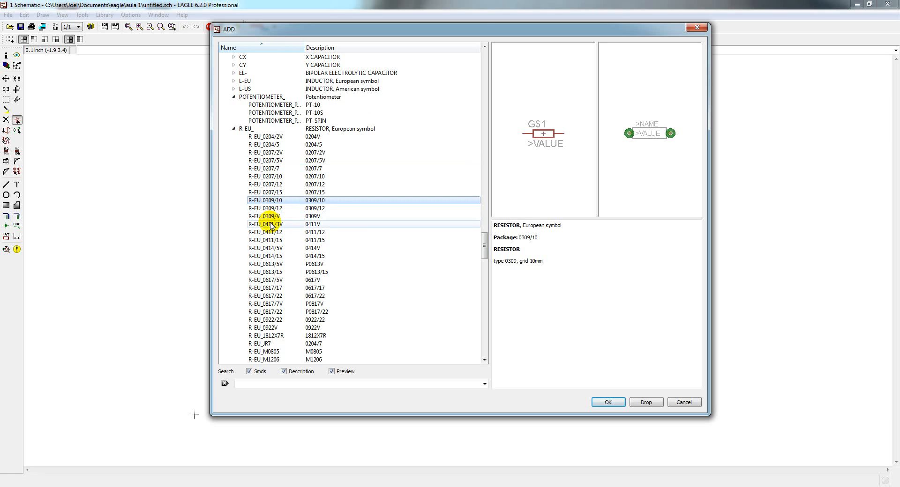
pyautogui.click(270, 225)
pyautogui.click(270, 232)
pyautogui.click(271, 240)
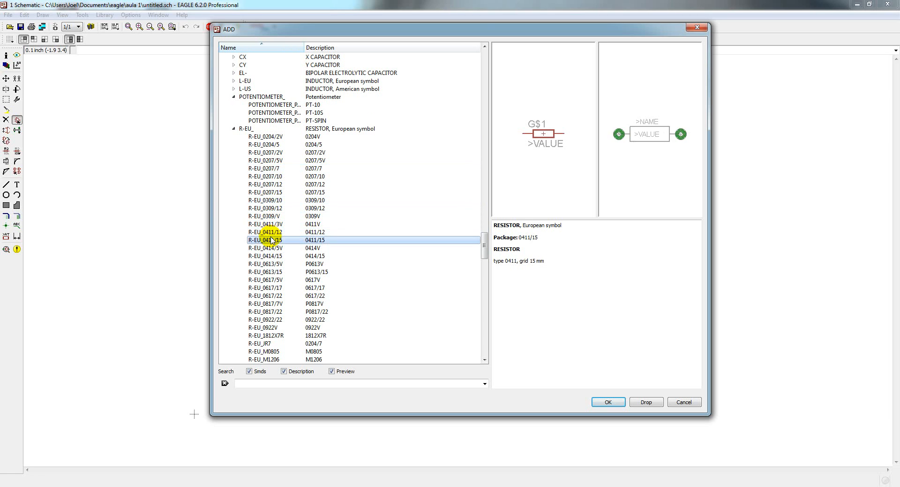
pyautogui.click(271, 272)
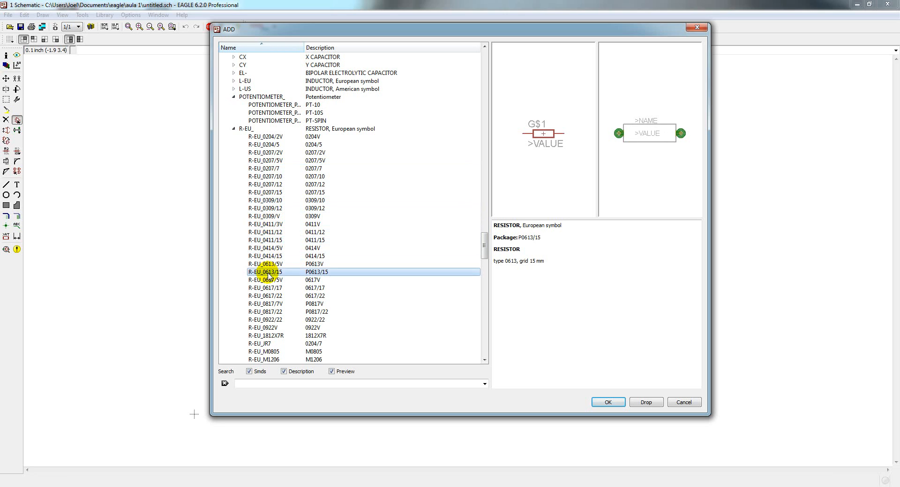
pyautogui.click(267, 304)
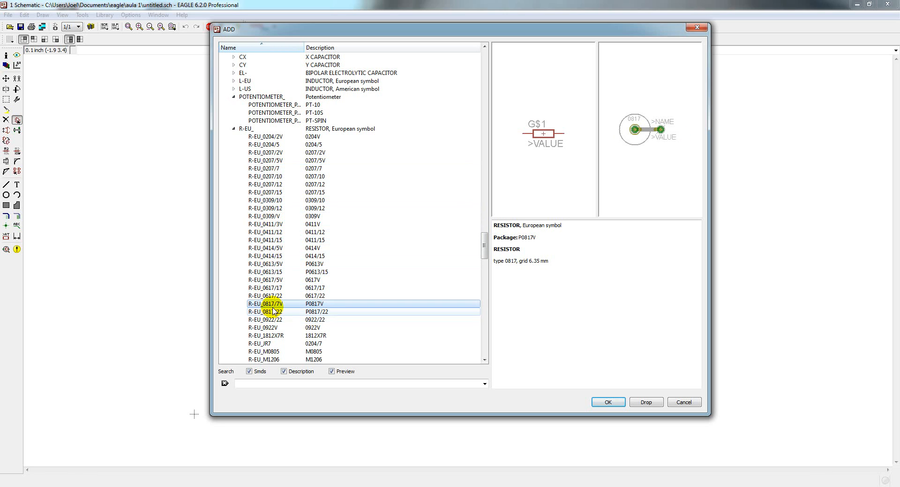
# - Preview surface-mount packages of the R-EU_ resistor, including R1210W and R6332
pyautogui.scroll(-3, 277, 280)
pyautogui.scroll(-8, 276, 279)
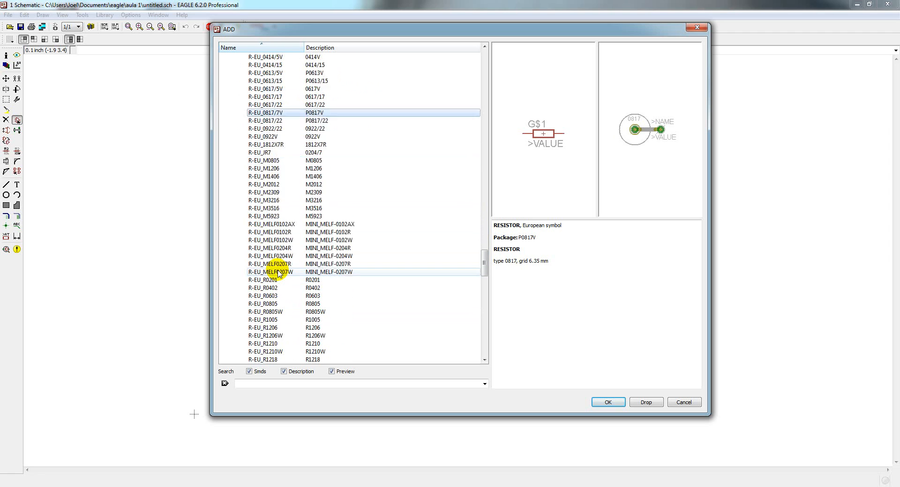
pyautogui.click(270, 216)
pyautogui.click(271, 280)
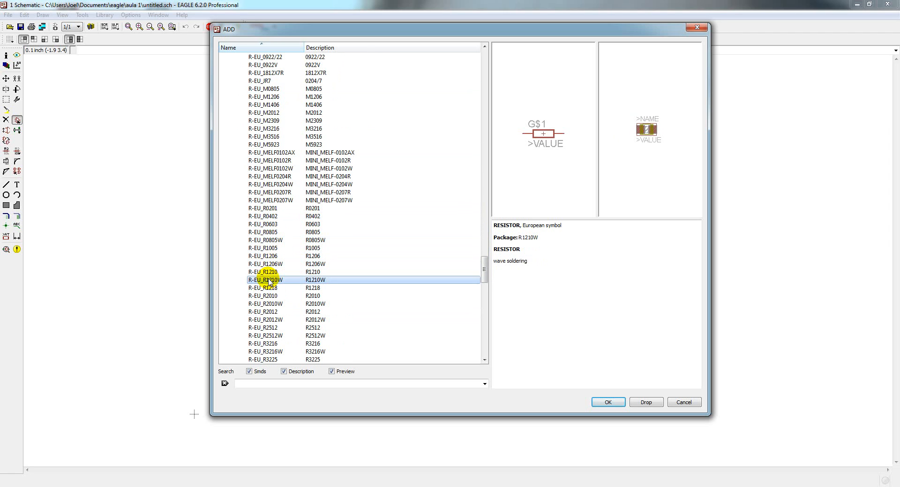
pyautogui.scroll(-4, 271, 267)
pyautogui.click(270, 279)
pyautogui.click(271, 304)
pyautogui.scroll(20, 267, 300)
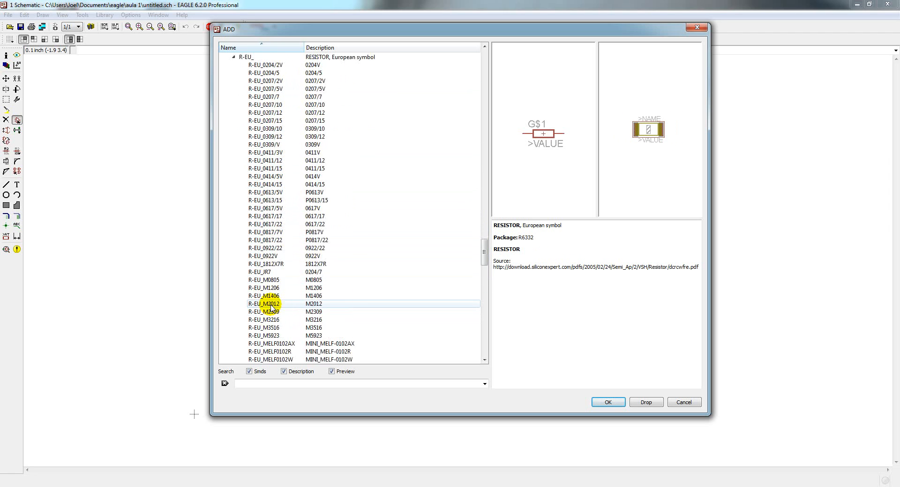
# - Collapse the R-EU_ device and the rcl library, then briefly examine the contents of the rectifier library
pyautogui.click(233, 225)
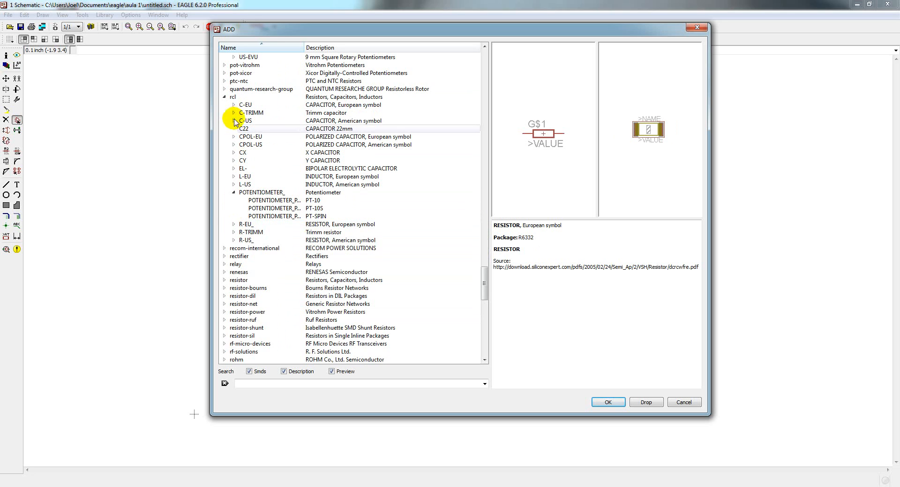
pyautogui.click(224, 97)
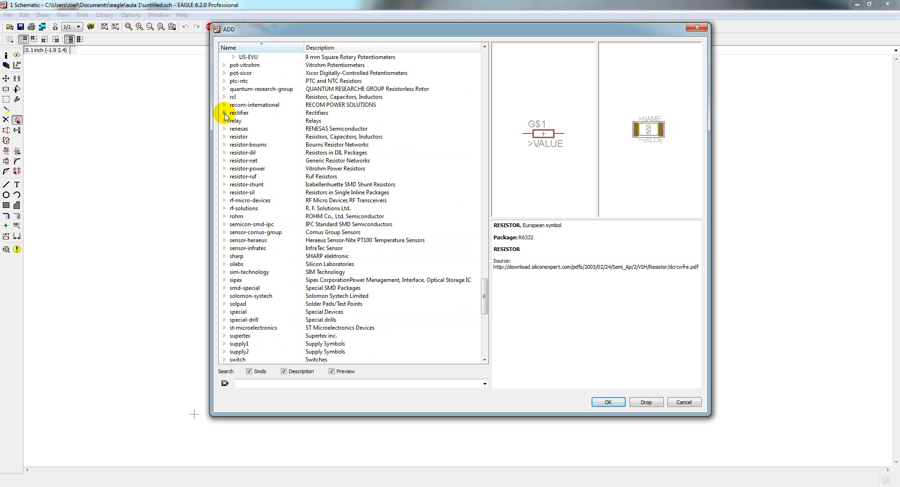
pyautogui.click(224, 113)
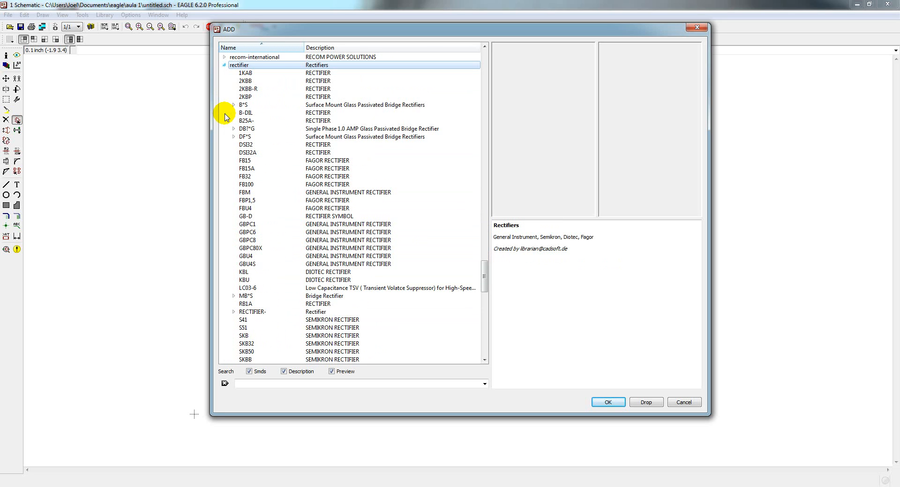
pyautogui.click(224, 65)
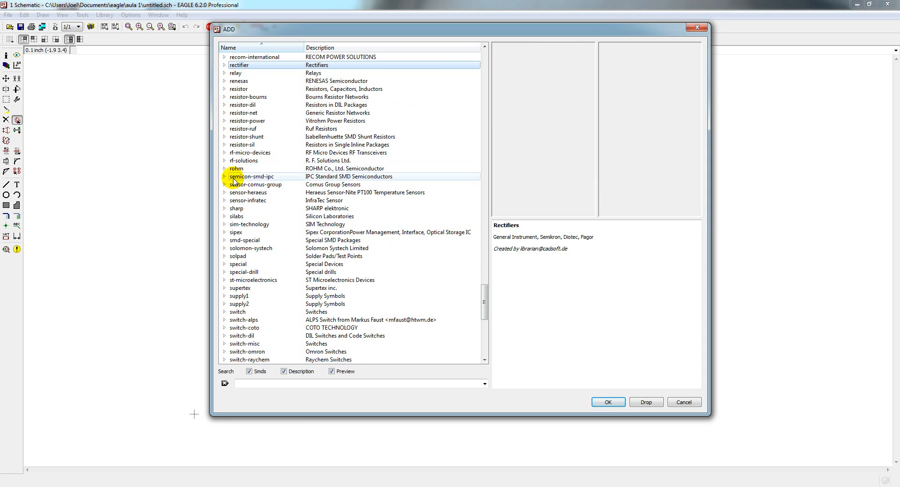
# - Preview the Series 50 single-deck rotary switches in the switch library, including 50-1POLE30, and collapse the library
pyautogui.scroll(-7, 230, 208)
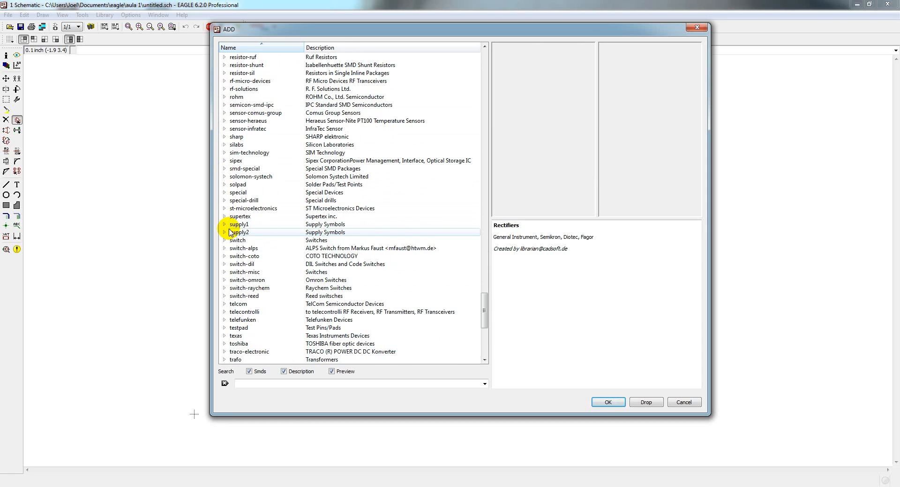
pyautogui.click(225, 145)
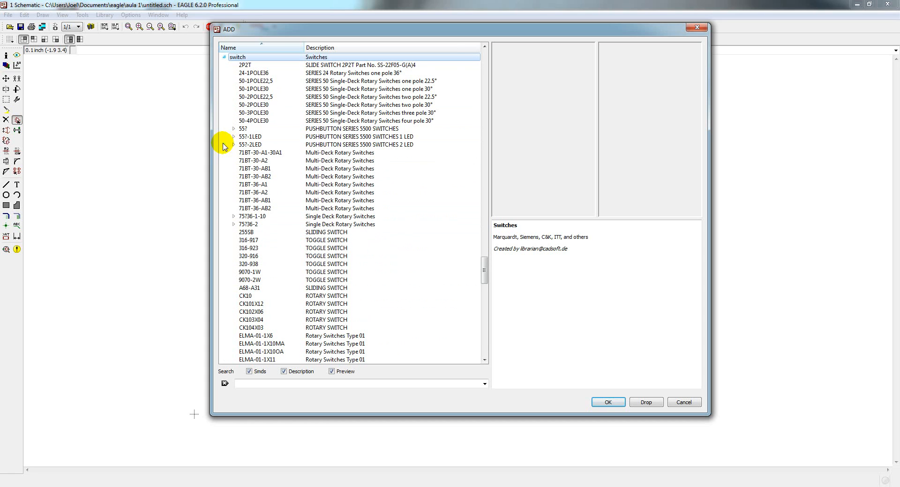
pyautogui.click(255, 96)
pyautogui.moveTo(257, 84); pyautogui.dragTo(240, 169)
pyautogui.click(224, 153)
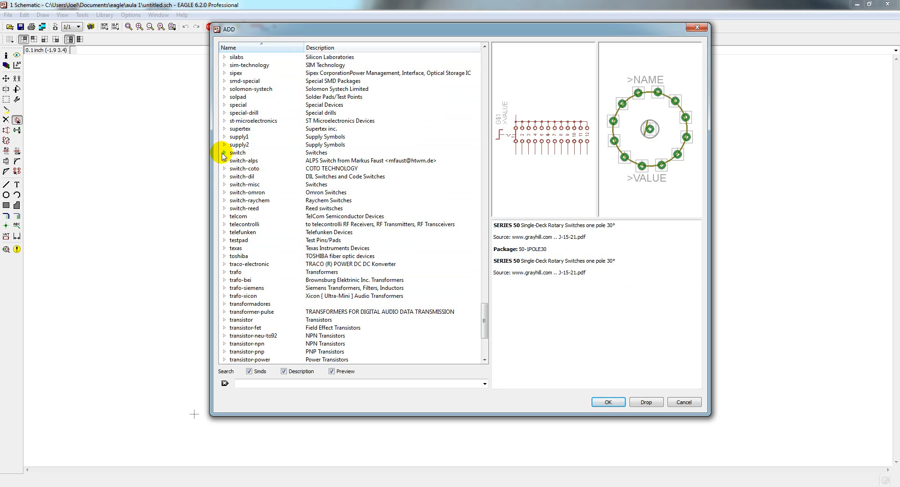
# - Preview DIL switches in the switch-dil library, including DA12, and collapse the library
pyautogui.click(224, 176)
pyautogui.moveTo(249, 146); pyautogui.dragTo(228, 234)
pyautogui.scroll(4, 228, 234)
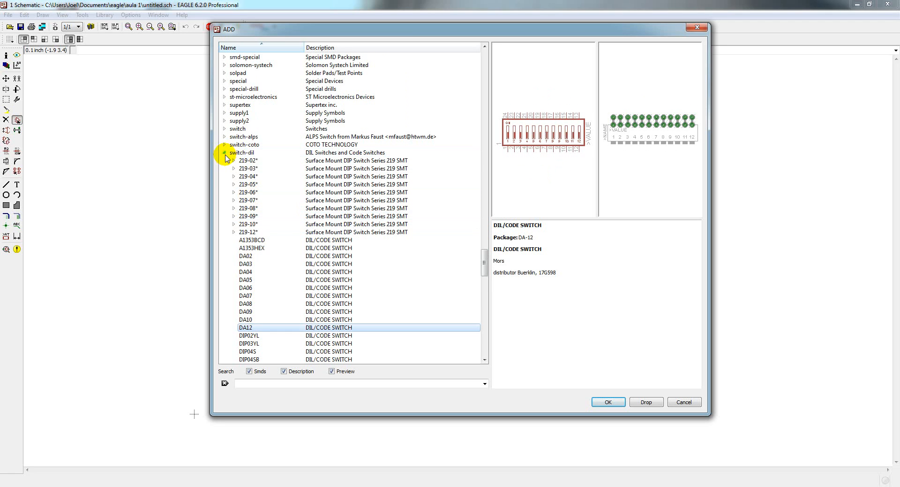
pyautogui.click(225, 153)
# - Preview transformers in the trafo library, including EI42-2B and EI42-1B, and collapse the library
pyautogui.scroll(-4, 228, 193)
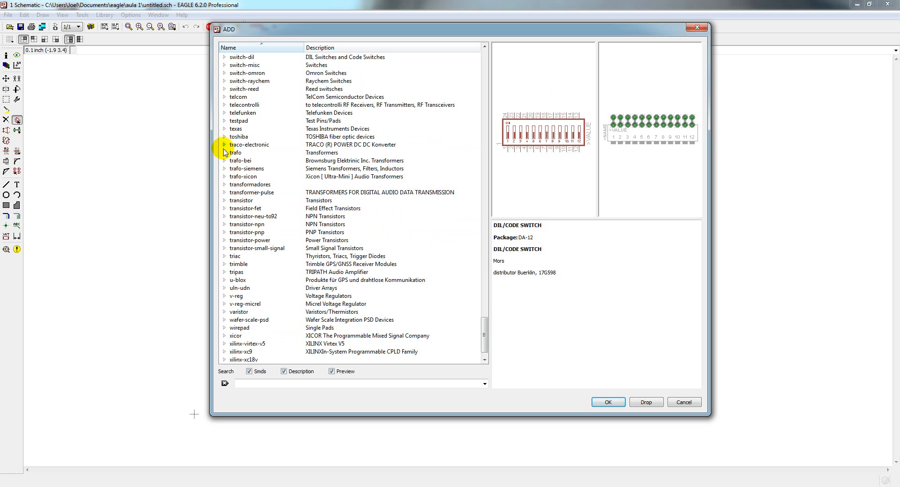
pyautogui.click(224, 152)
pyautogui.click(247, 168)
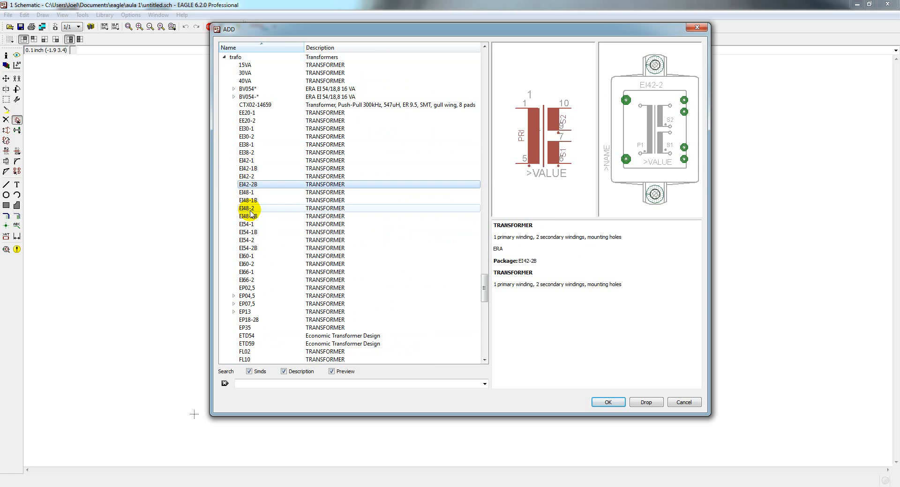
pyautogui.scroll(3, 244, 159)
pyautogui.click(224, 130)
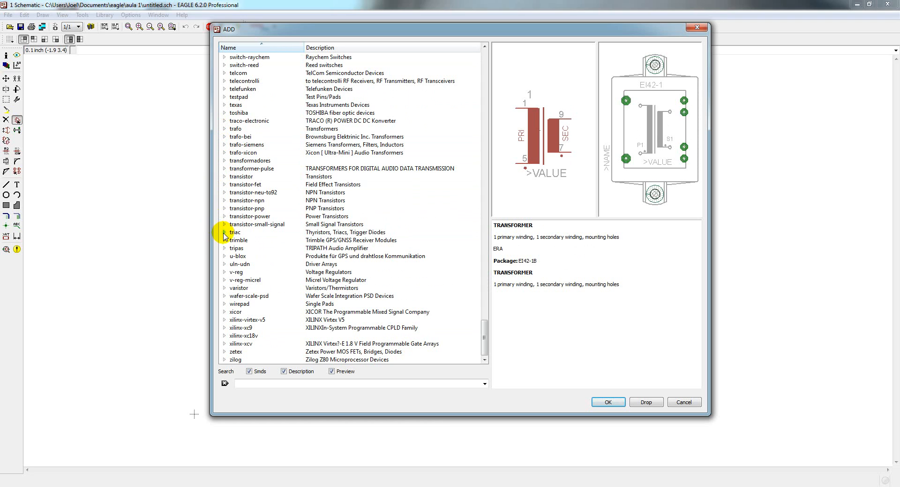
# - Expand the v-reg library and preview its voltage regulators from 78XX-TO3 down to 79XXL
pyautogui.click(225, 273)
pyautogui.click(245, 88)
pyautogui.click(249, 105)
pyautogui.press('Down')
pyautogui.press('Down')
pyautogui.press('Down')
pyautogui.press('Down')
# - Step back up through the voltage regulators to 78MXXS and collapse the v-reg library
pyautogui.press('Up')
pyautogui.press('Up')
pyautogui.press('Up')
pyautogui.press('Up')
pyautogui.press('Up')
pyautogui.press('Up')
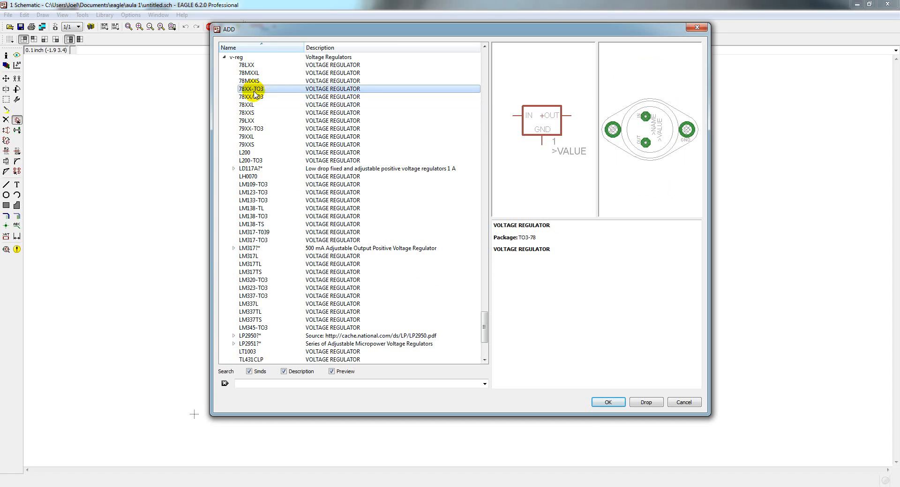
pyautogui.press('Up')
pyautogui.click(224, 57)
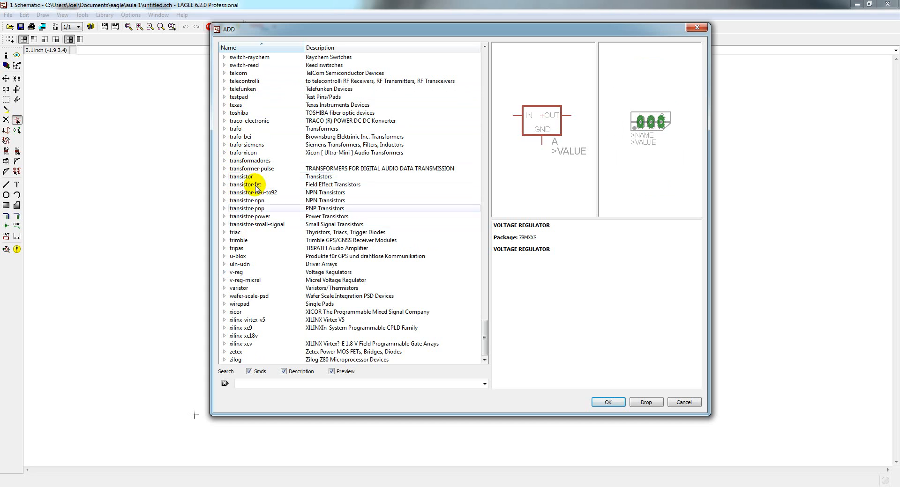
# - Expand the *-NPN- device in the transistor library and preview its variants, including 2N2218 in TO39 and 2N2222A in TO18
pyautogui.click(224, 178)
pyautogui.click(233, 56)
pyautogui.moveTo(252, 79); pyautogui.dragTo(268, 307)
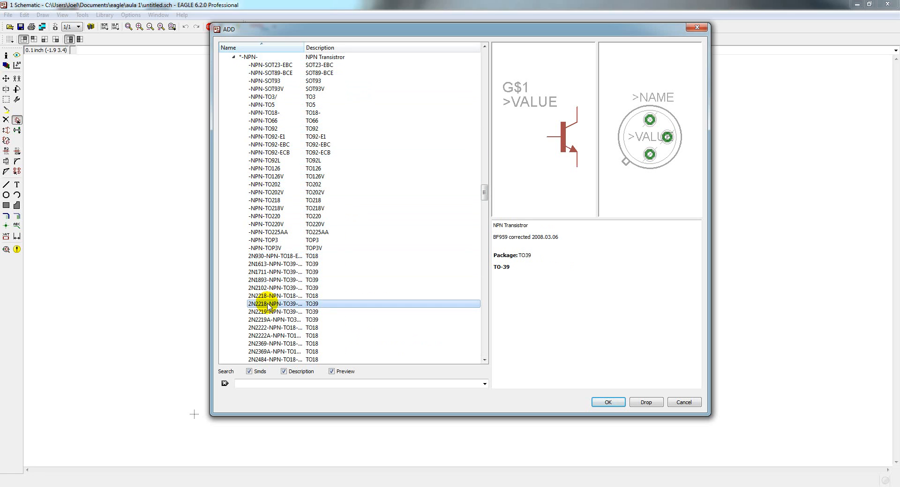
pyautogui.scroll(-5, 268, 307)
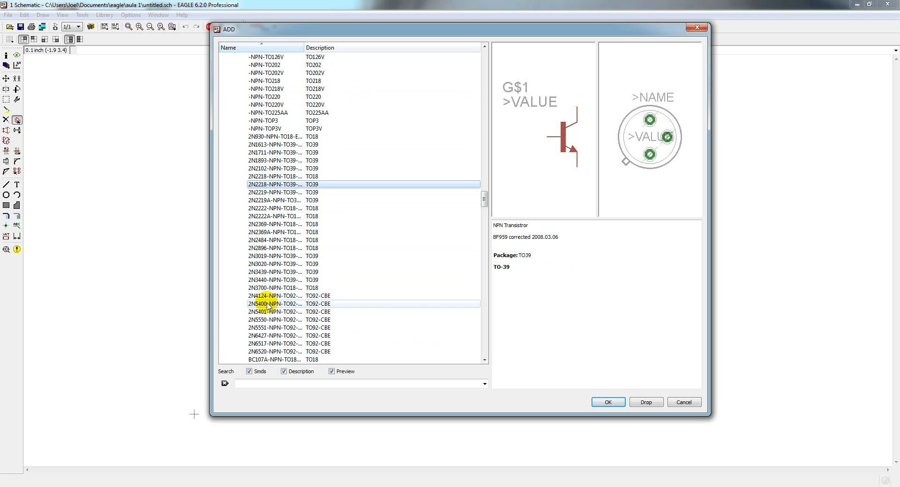
pyautogui.scroll(-3, 268, 307)
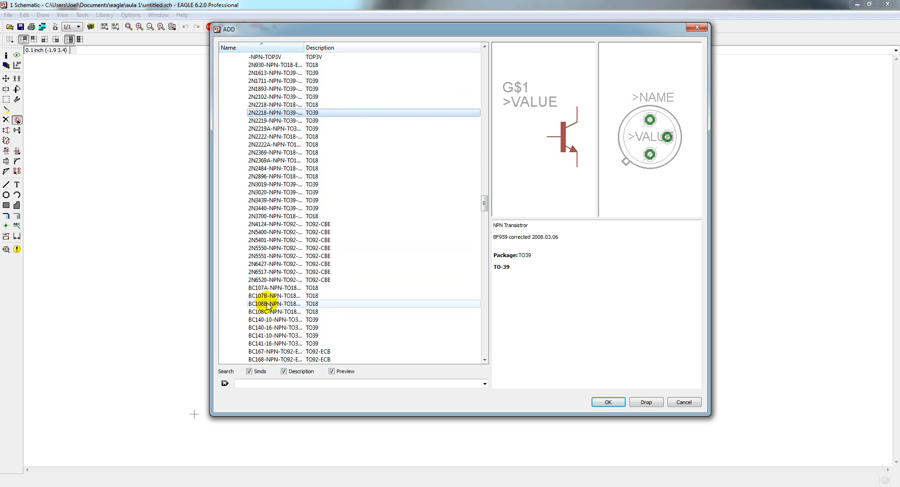
pyautogui.scroll(-2, 267, 304)
pyautogui.scroll(8, 268, 304)
pyautogui.click(284, 288)
# - Preview further *-NPN- transistors beyond 2N2222A, including a TO92-CBE variant, and browse to the end of their list
pyautogui.scroll(-5, 279, 308)
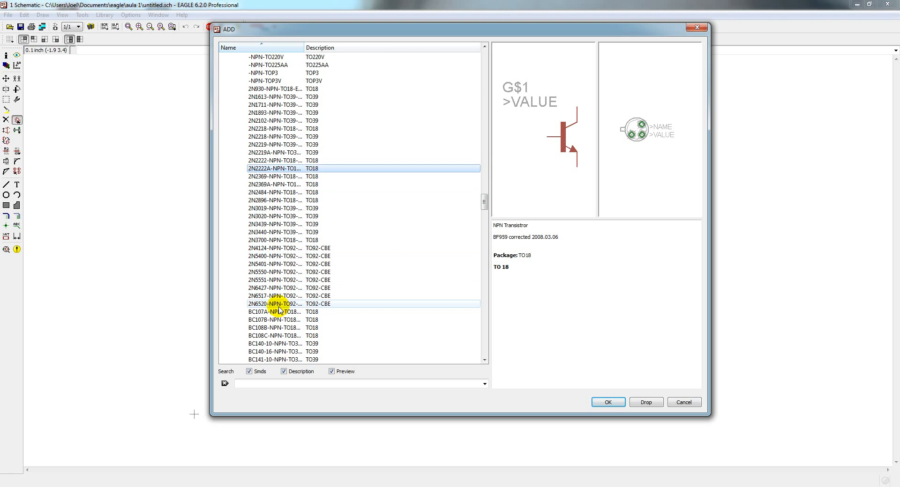
pyautogui.click(278, 304)
pyautogui.scroll(-5, 279, 307)
pyautogui.click(290, 279)
pyautogui.scroll(-5, 292, 280)
pyautogui.click(292, 279)
pyautogui.scroll(-20, 288, 323)
pyautogui.scroll(-20, 284, 309)
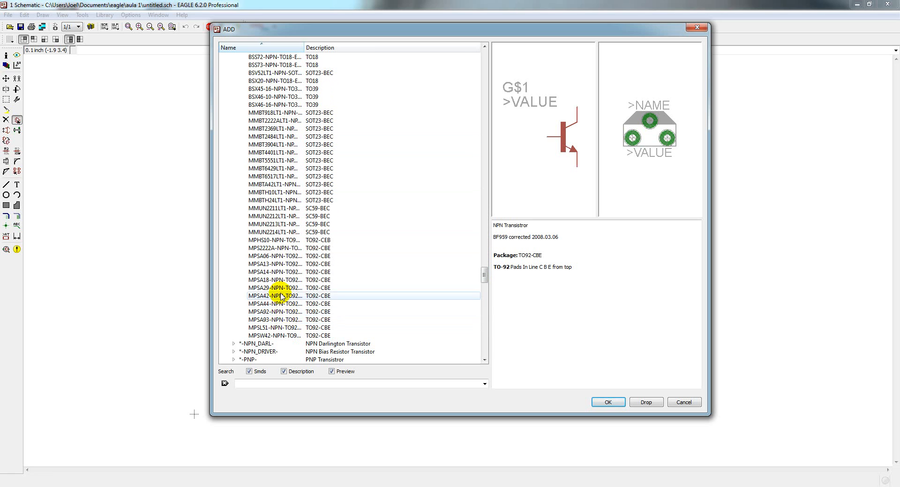
# - Return to the start of the *-NPN- variants and collapse both the device and the transistor library
pyautogui.scroll(15, 283, 265)
pyautogui.scroll(20, 284, 266)
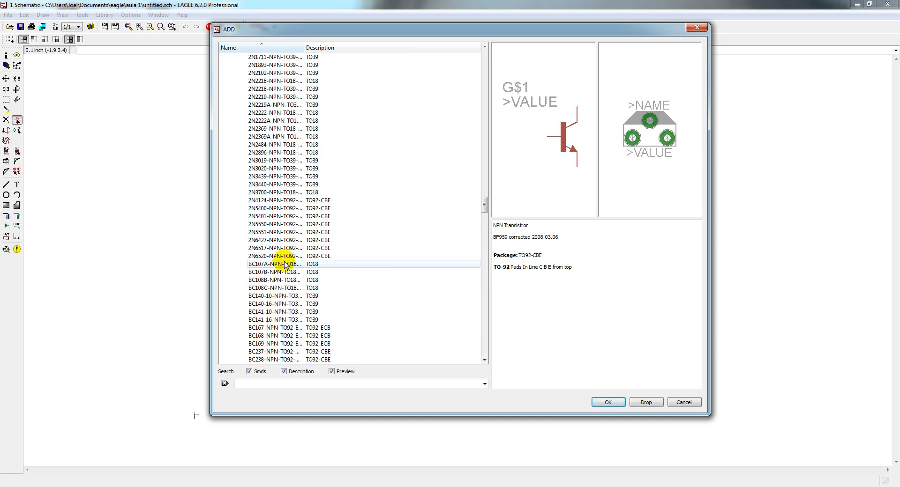
pyautogui.scroll(8, 284, 265)
pyautogui.click(233, 200)
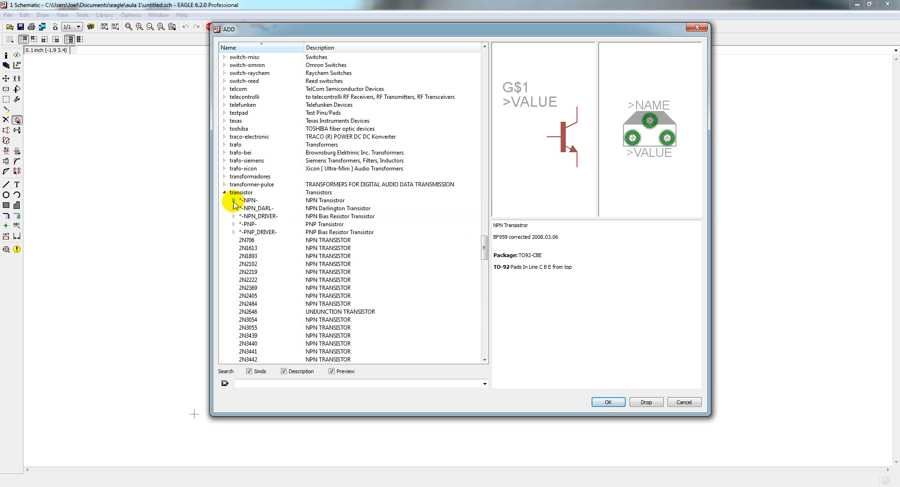
pyautogui.click(226, 193)
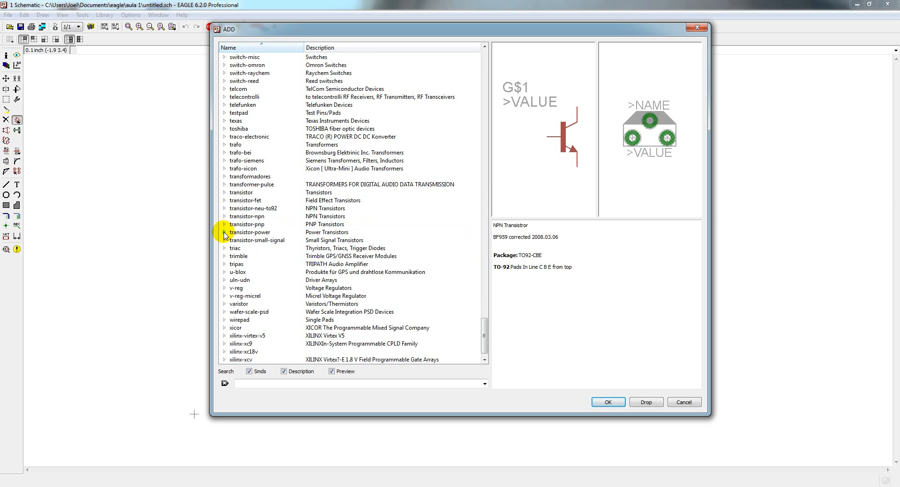
# - Browse the power MOSFETs and transistors in the transistor-power library and preview the TIP142 NPN Darlington transistor
pyautogui.click(224, 232)
pyautogui.scroll(-5, 233, 232)
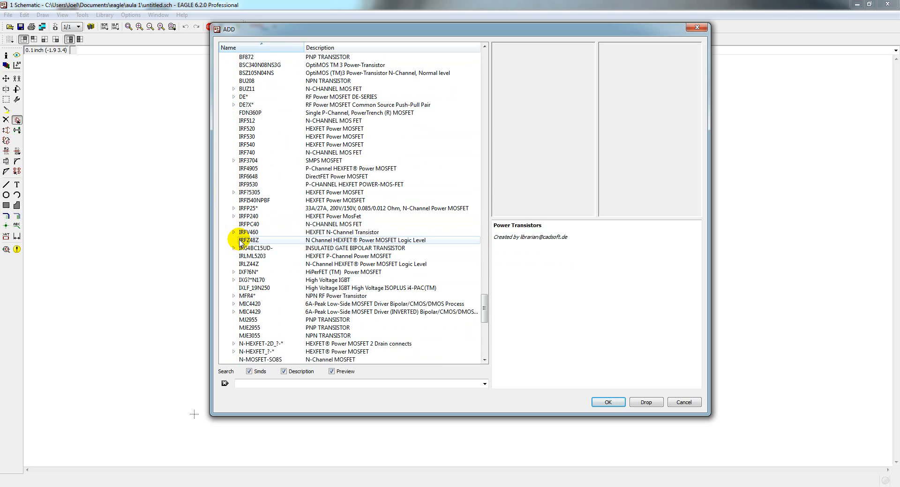
pyautogui.scroll(5, 240, 241)
pyautogui.scroll(-11, 240, 242)
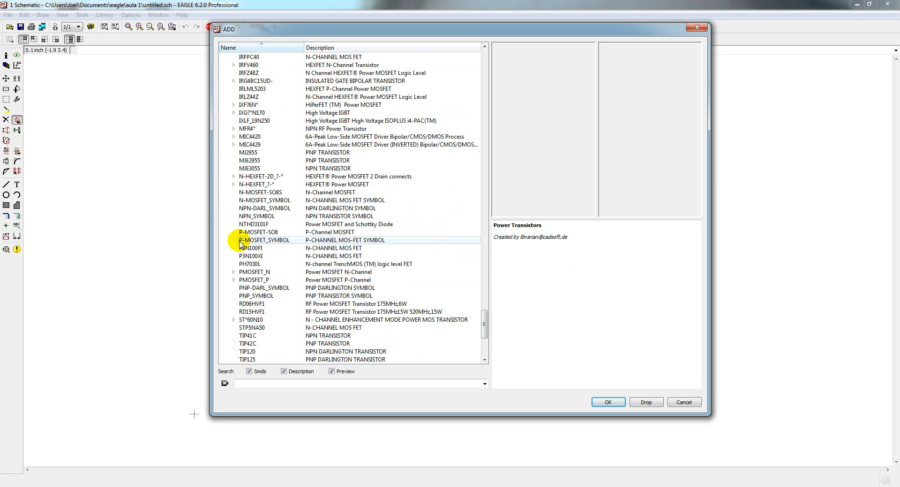
pyautogui.scroll(-4, 259, 260)
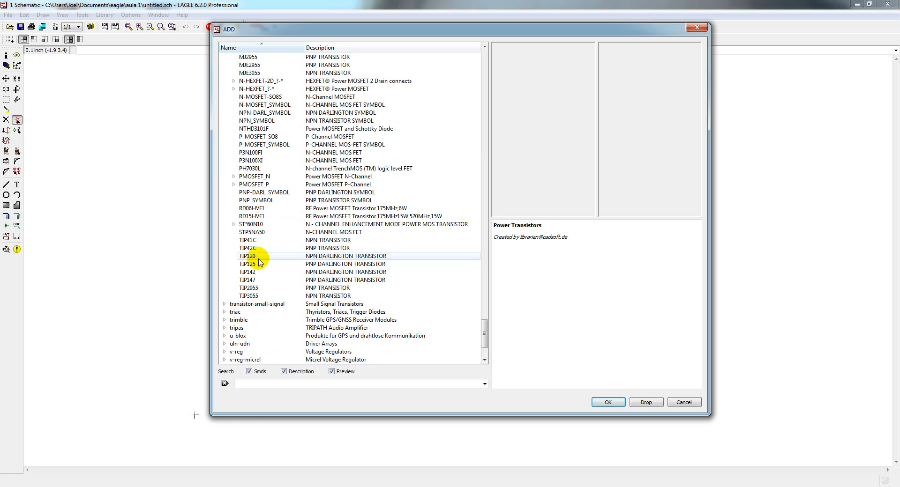
pyautogui.click(252, 272)
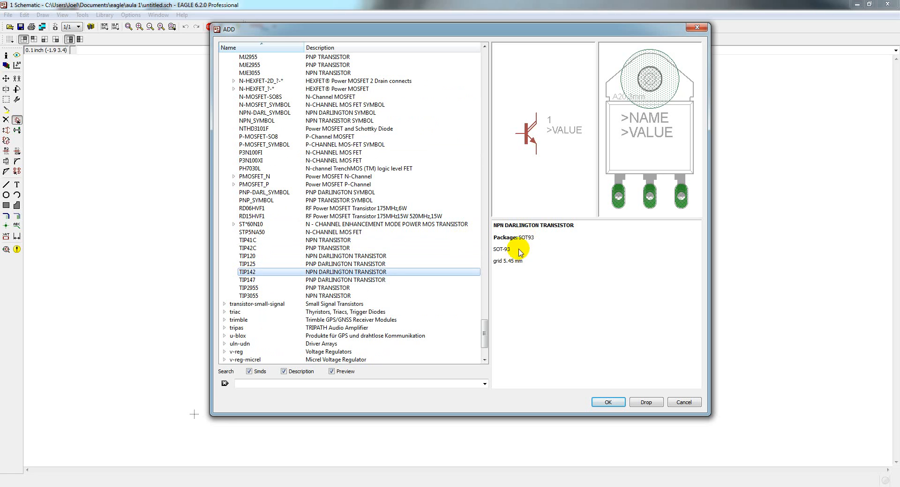
pyautogui.scroll(4, 365, 257)
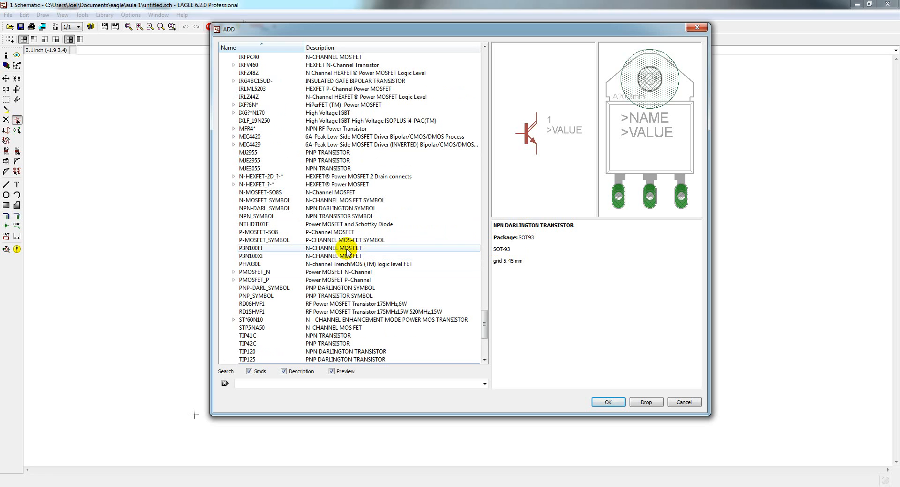
pyautogui.scroll(4, 351, 251)
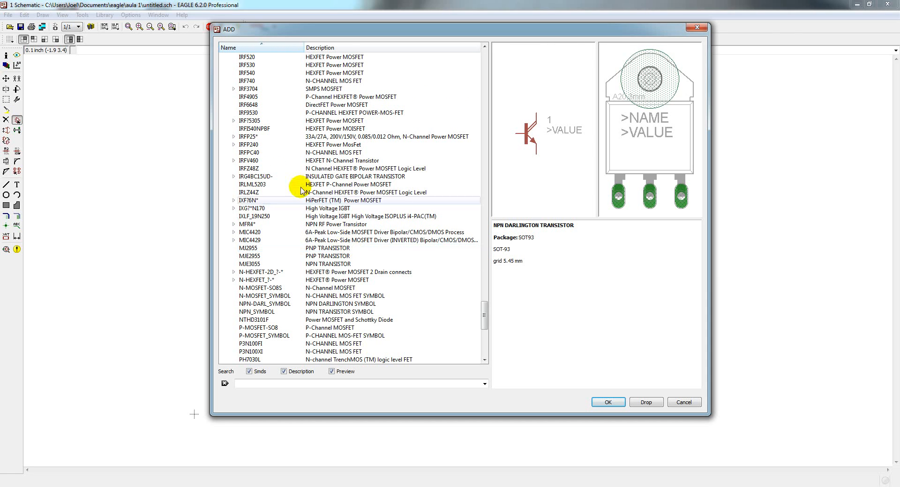
# - Preview the IRFPC40 N-channel MOSFET and browse the remaining devices in the transistor-power library
pyautogui.click(246, 152)
pyautogui.scroll(4, 298, 238)
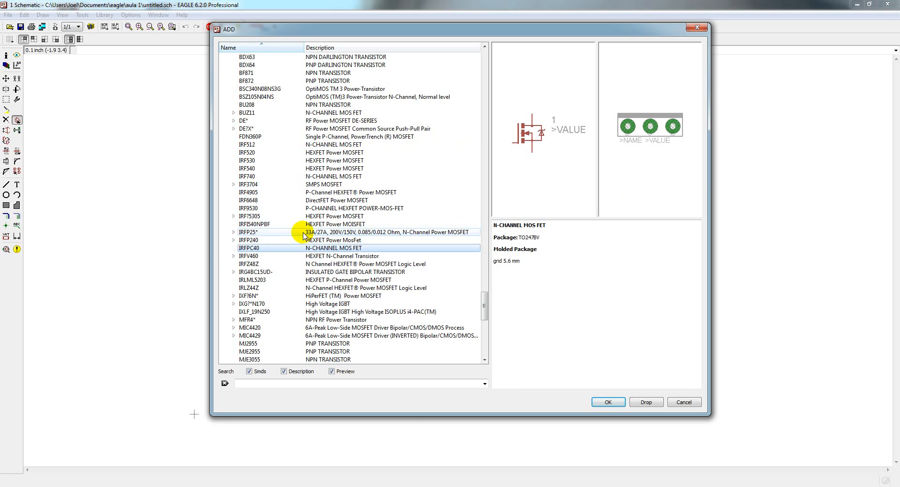
pyautogui.scroll(15, 303, 236)
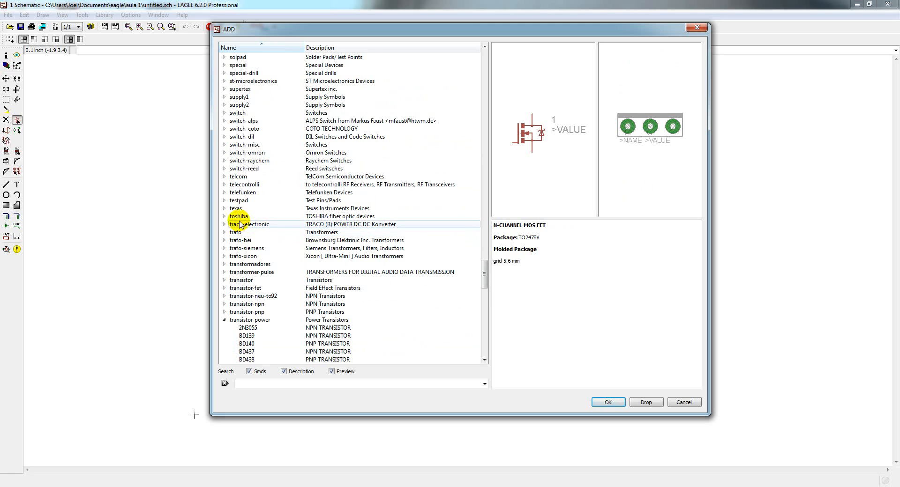
pyautogui.scroll(2, 241, 217)
pyautogui.scroll(-5, 240, 217)
pyautogui.scroll(-20, 240, 217)
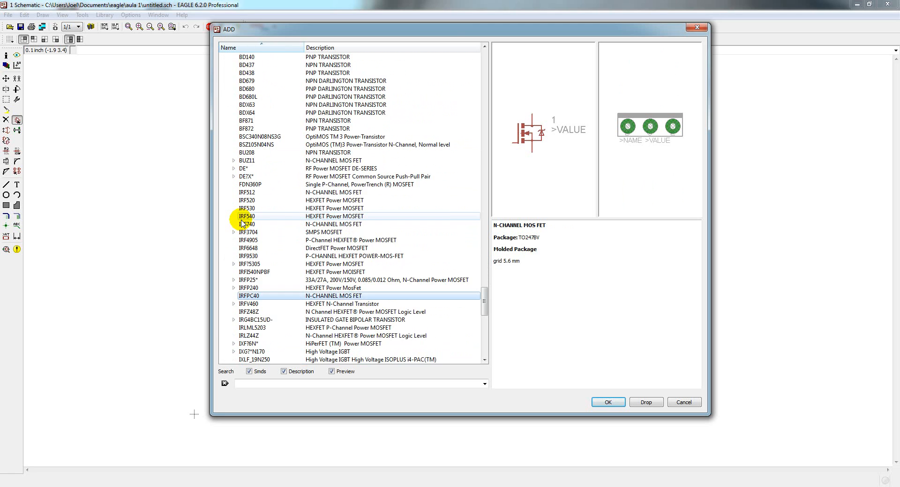
pyautogui.scroll(-3, 248, 256)
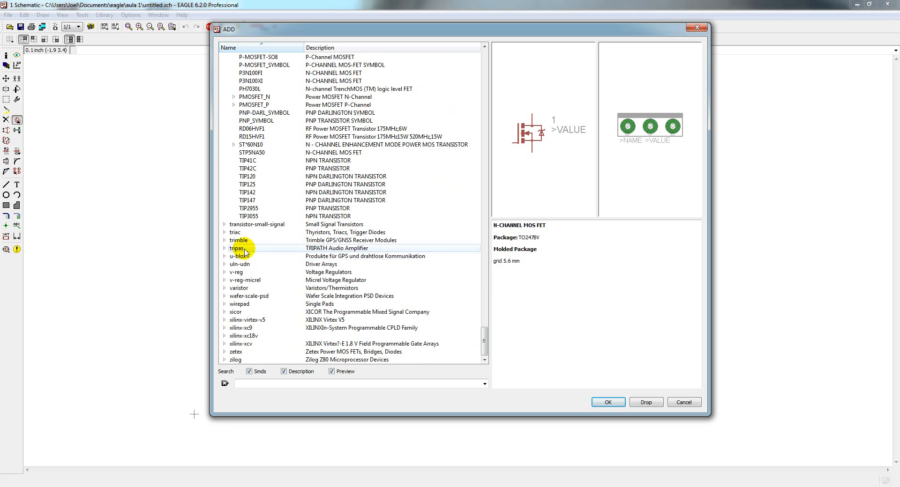
# - Browse the other component libraries and view the description of the Harting connectors library
pyautogui.scroll(20, 244, 251)
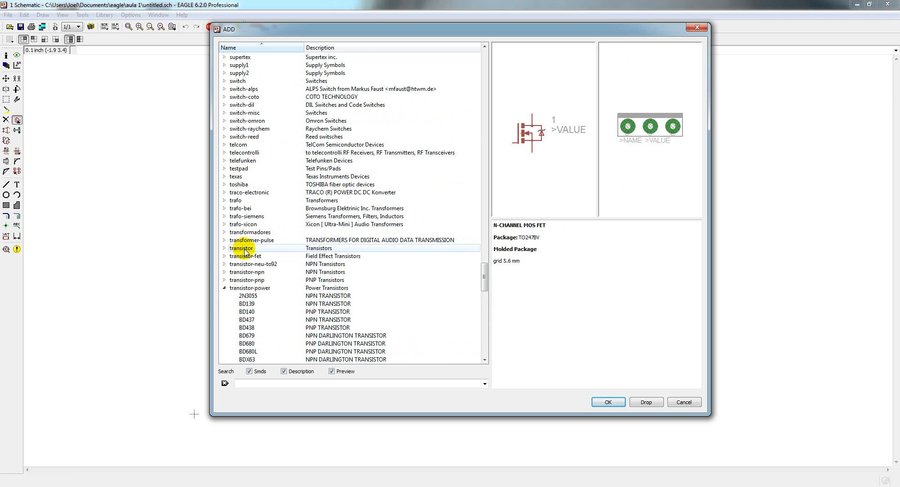
pyautogui.scroll(10, 243, 229)
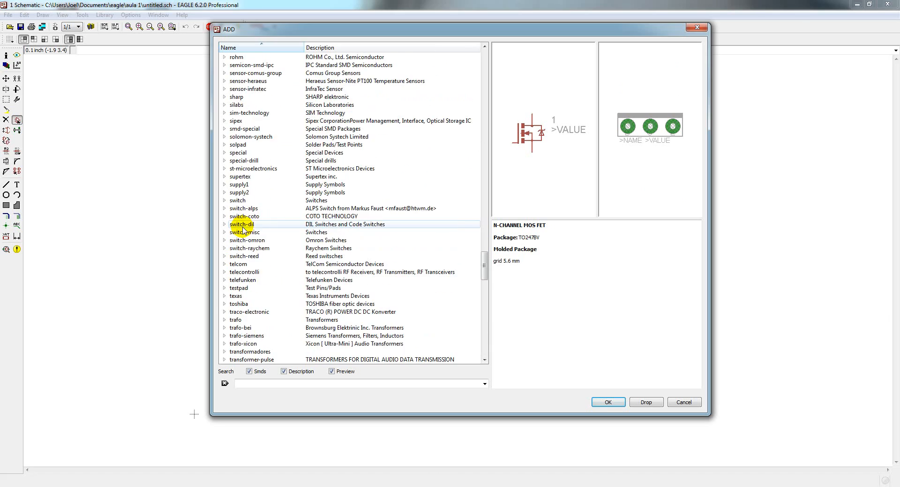
pyautogui.scroll(20, 244, 229)
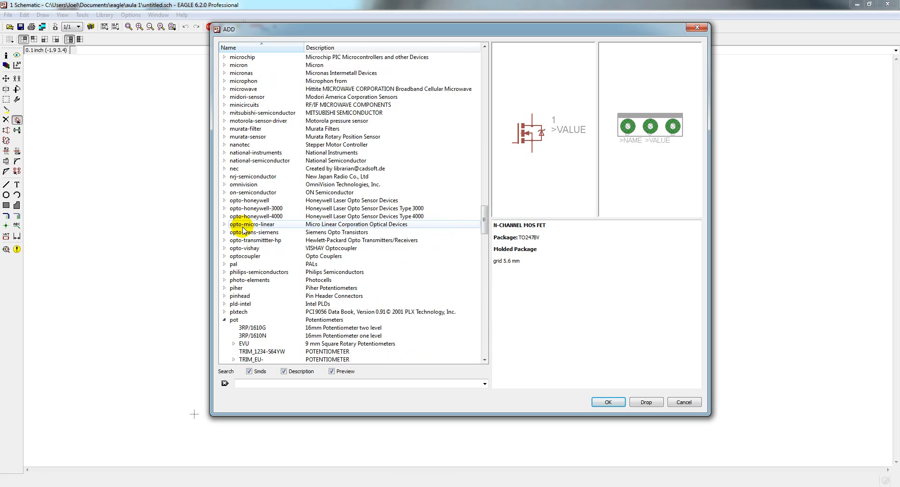
pyautogui.scroll(20, 243, 229)
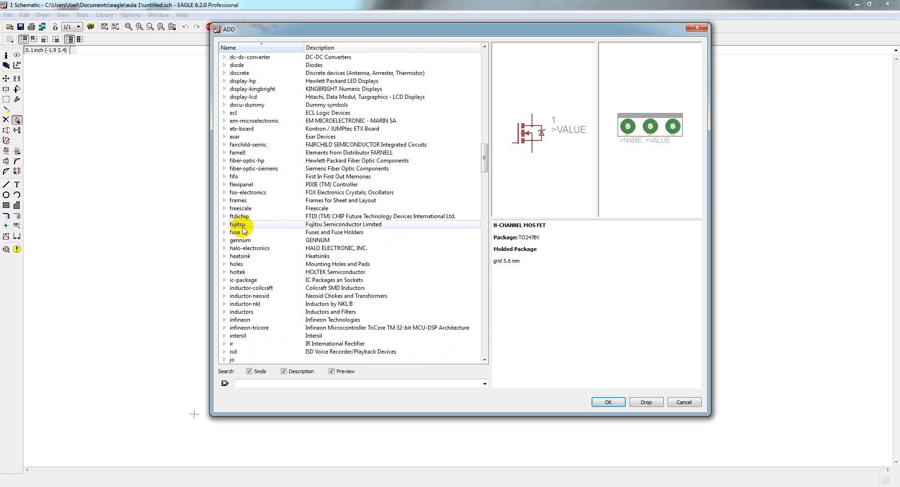
pyautogui.scroll(18, 244, 230)
pyautogui.scroll(-12, 246, 255)
pyautogui.scroll(-20, 245, 254)
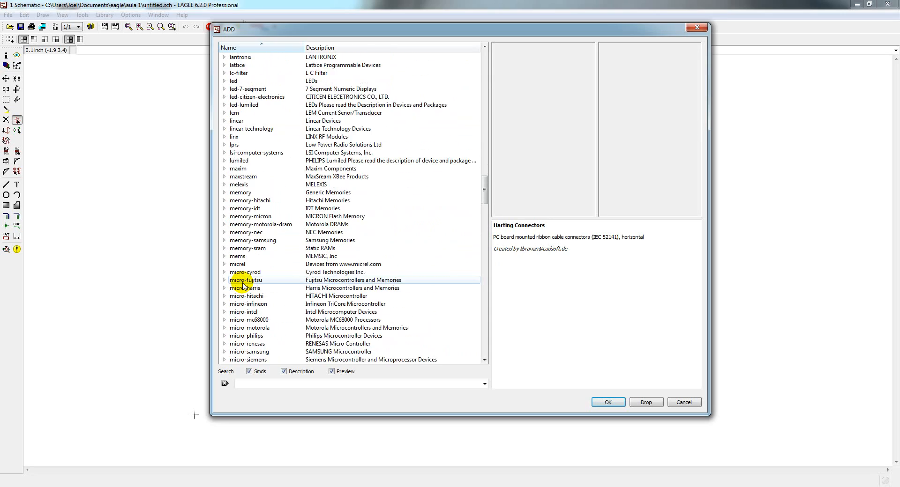
# - Return to the transistor-power library and collapse its device list
pyautogui.scroll(-6, 243, 284)
pyautogui.scroll(-10, 243, 284)
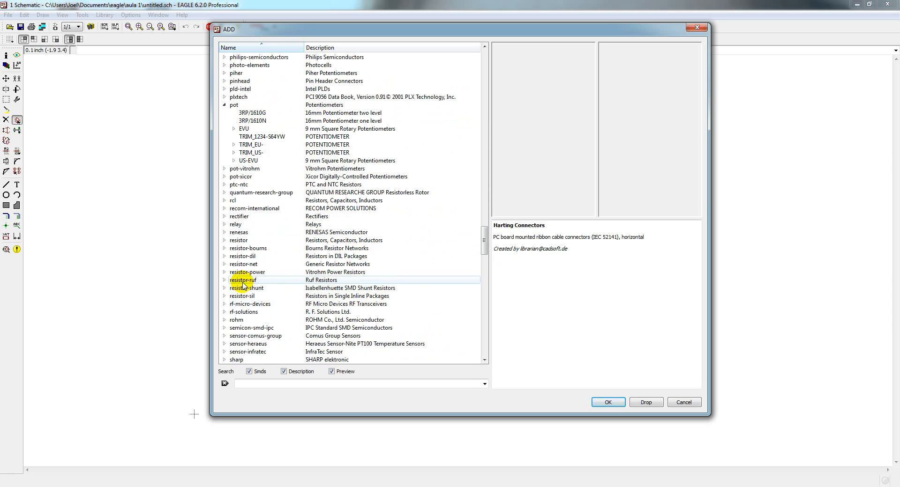
pyautogui.scroll(-9, 243, 284)
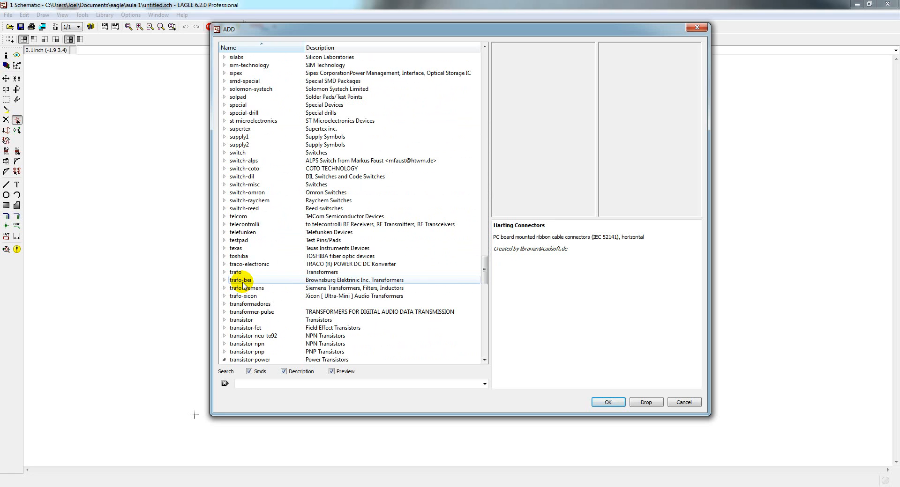
pyautogui.scroll(-4, 243, 284)
pyautogui.scroll(-4, 242, 283)
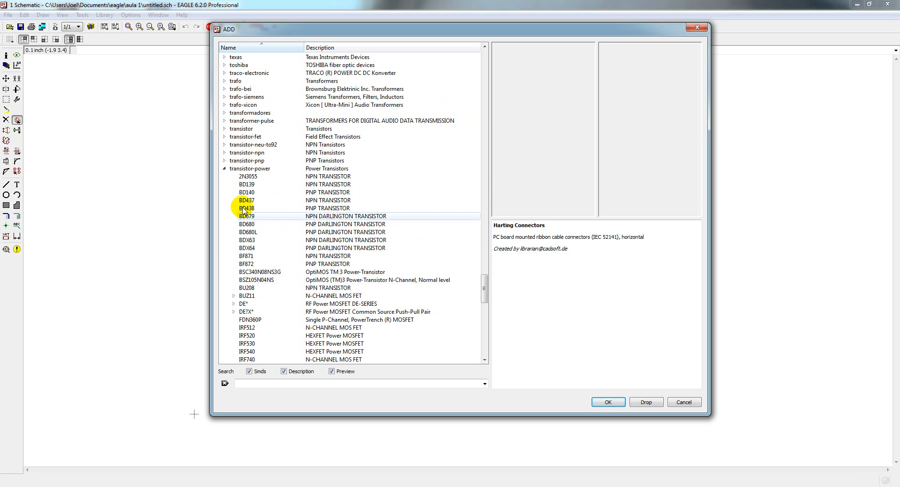
pyautogui.click(225, 168)
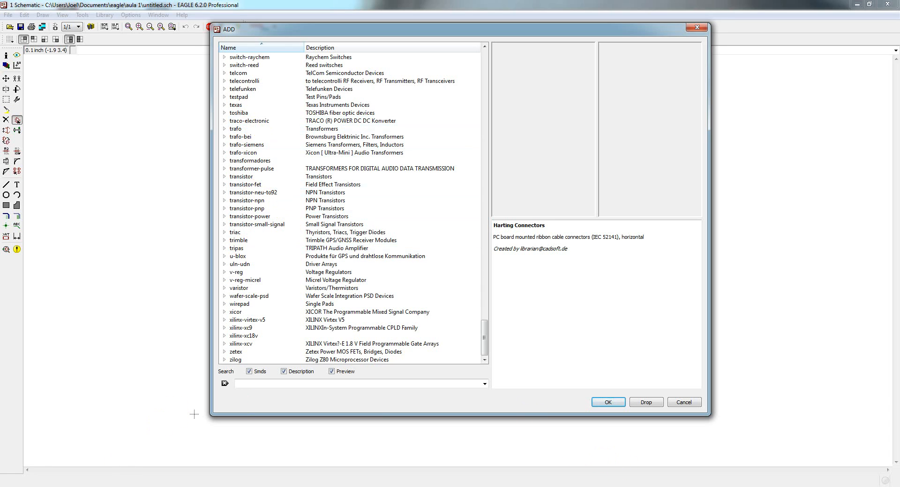
# - Switch to Chrome, search Google for "to 247 eagle library", view the GitHub page of to-247_n-channel_igbt.lbr and return to the results
pyautogui.click(207, 277)
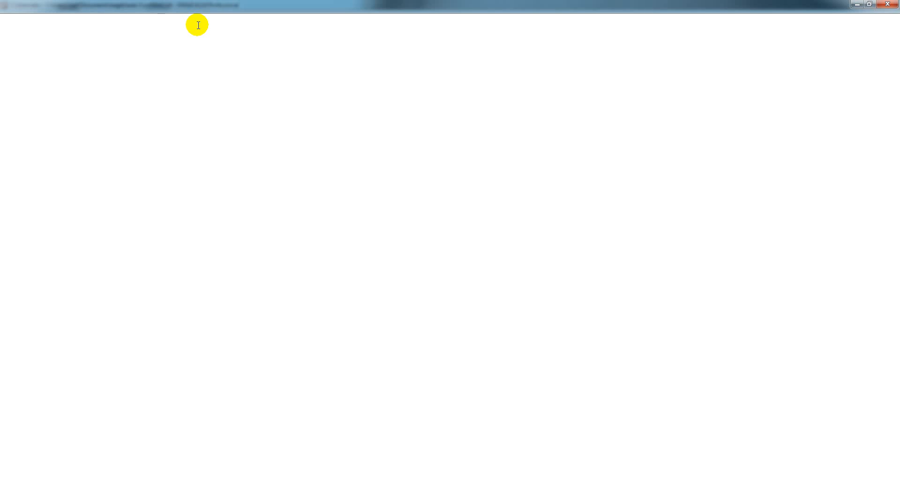
pyautogui.write('t')
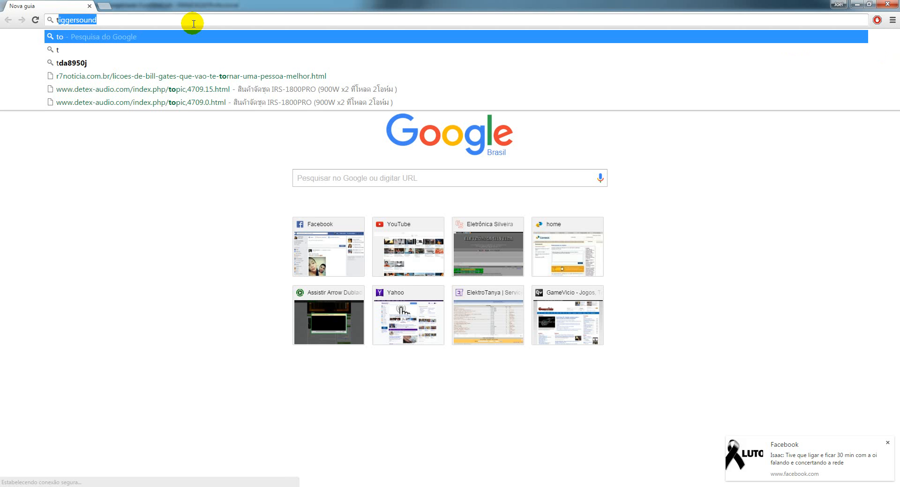
pyautogui.write('o')
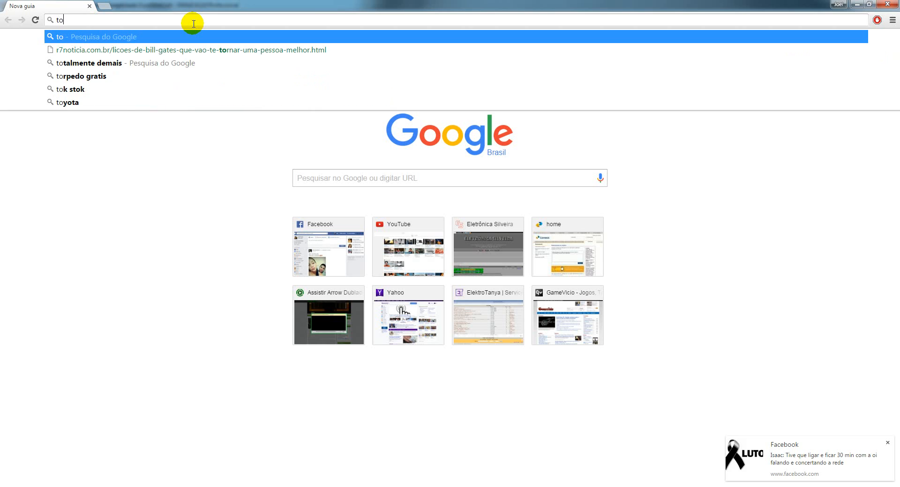
pyautogui.write('-247 eag')
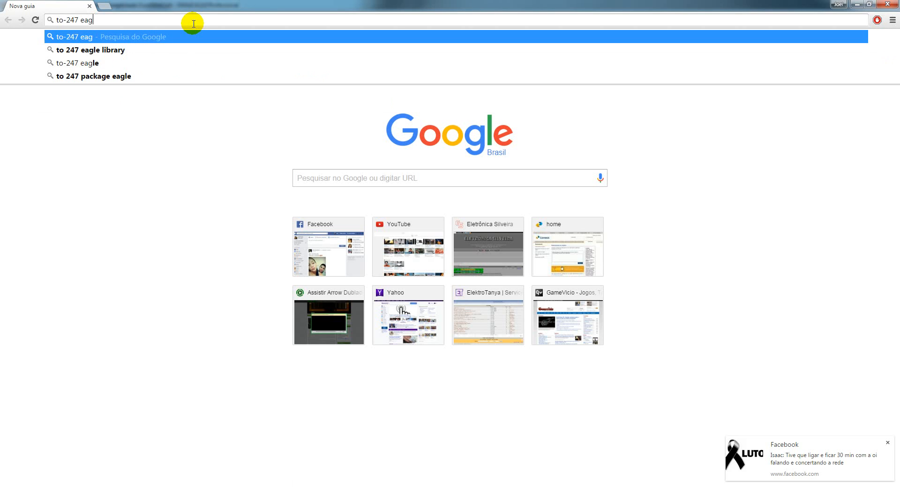
pyautogui.write('le l')
pyautogui.click(123, 49)
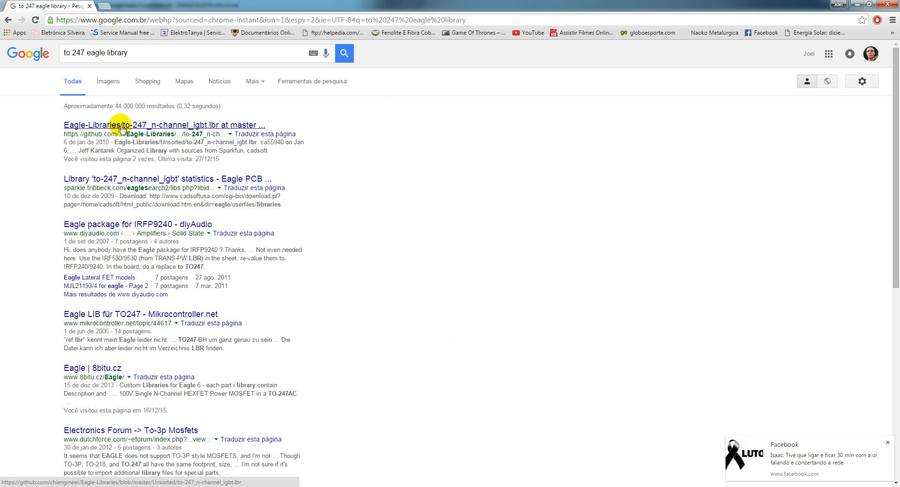
pyautogui.click(887, 443)
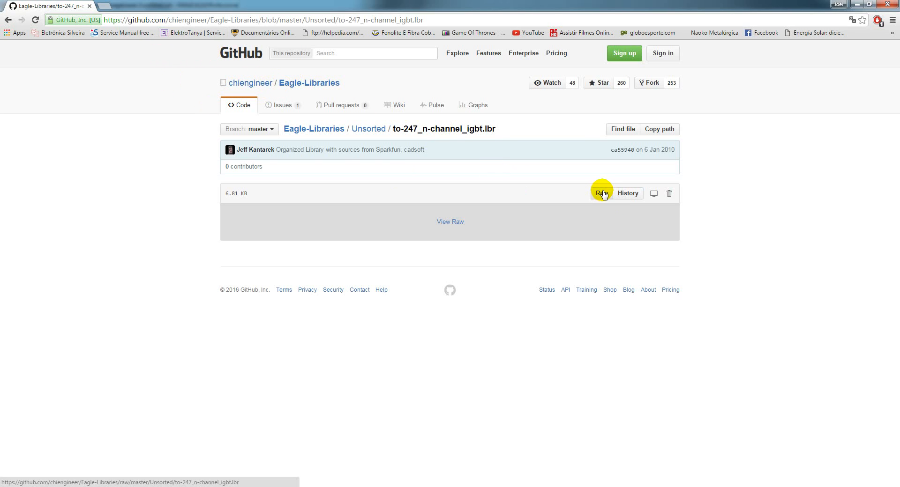
pyautogui.click(7, 20)
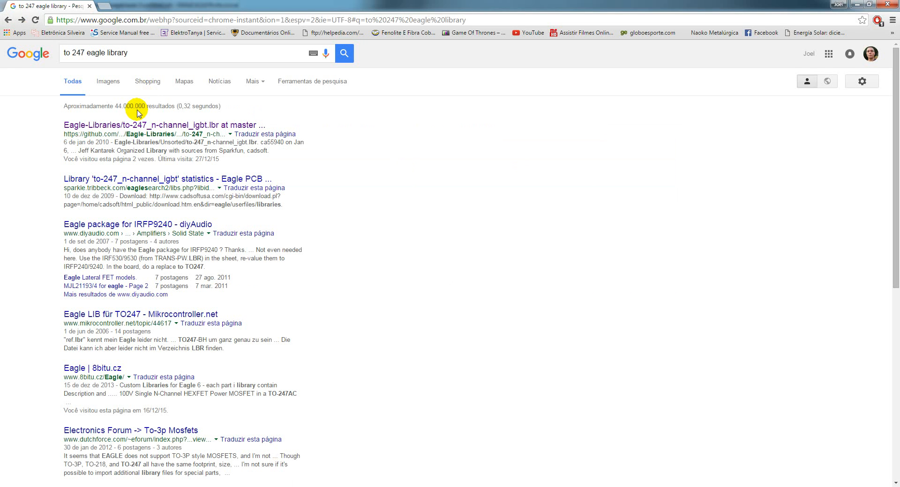
# - Search for "2sc5200" in a new browser tab and view the Fairchild 2SC5200 datasheet for its package type
pyautogui.click(105, 9)
pyautogui.write('2sc5200')
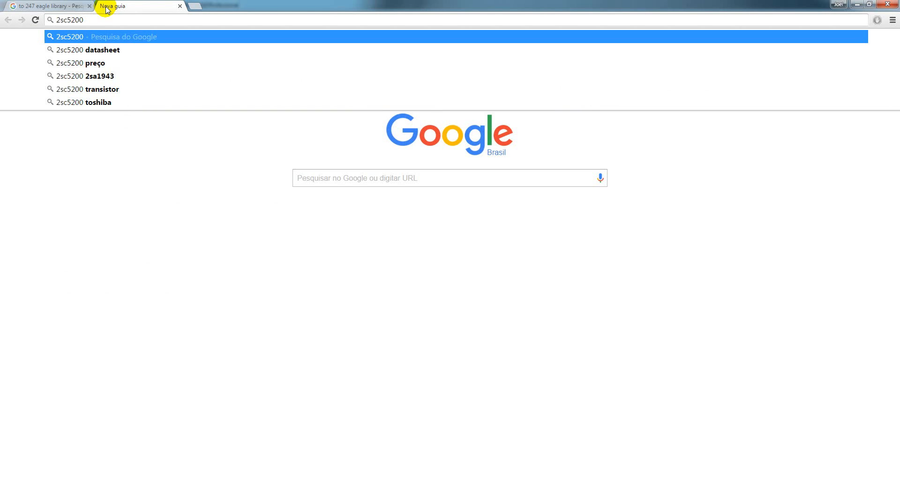
pyautogui.click(84, 36)
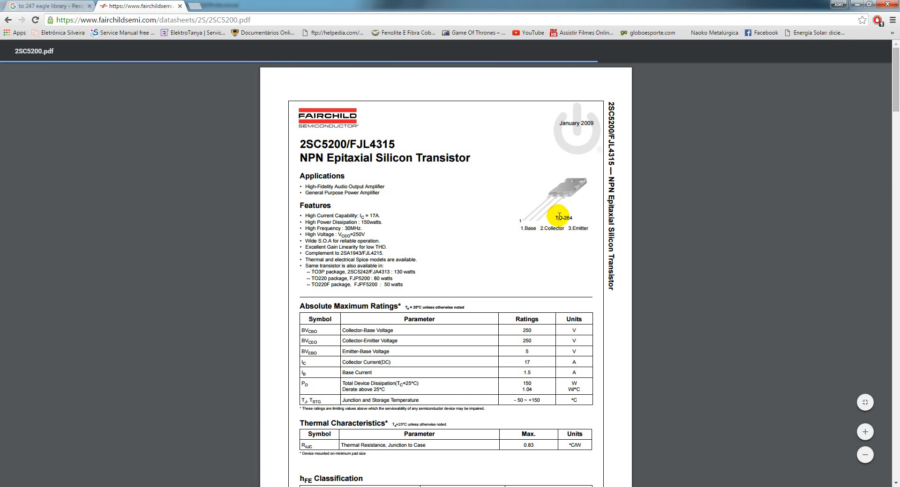
# - Go back to the Google results tab and change the search to "to 264 eagle library"
pyautogui.click(67, 5)
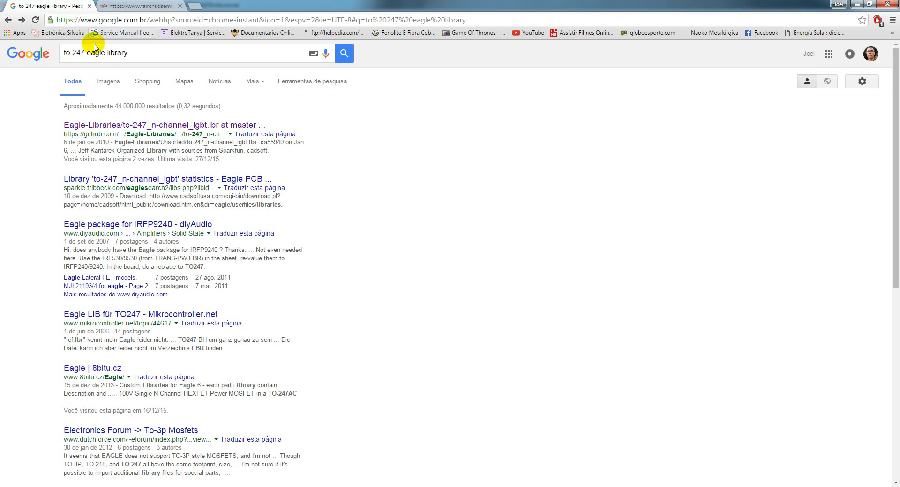
pyautogui.doubleClick(80, 52)
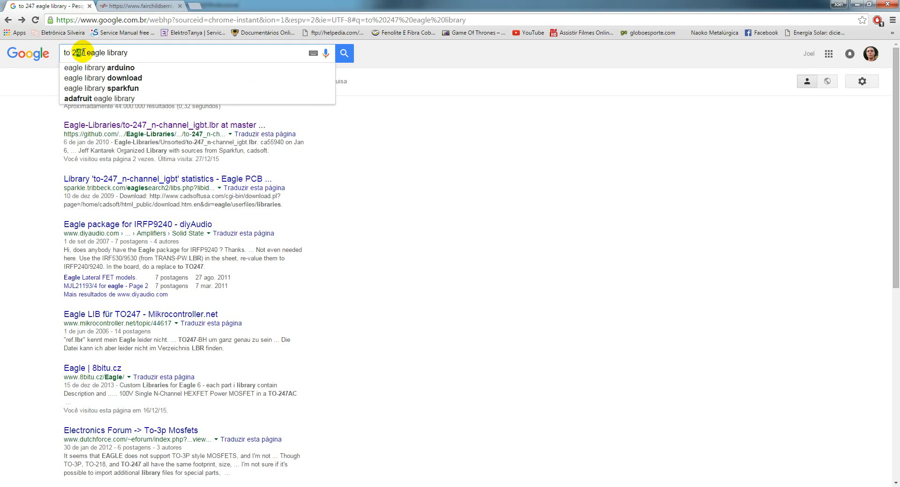
pyautogui.write('26')
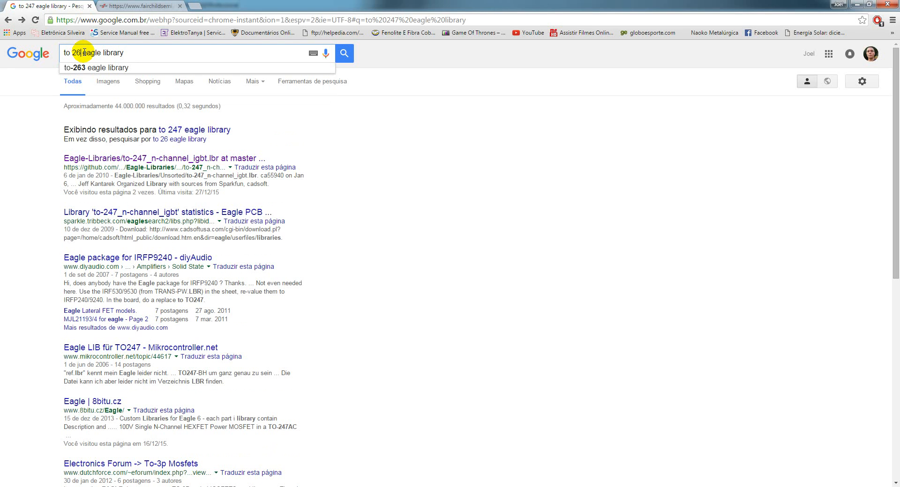
pyautogui.write('4')
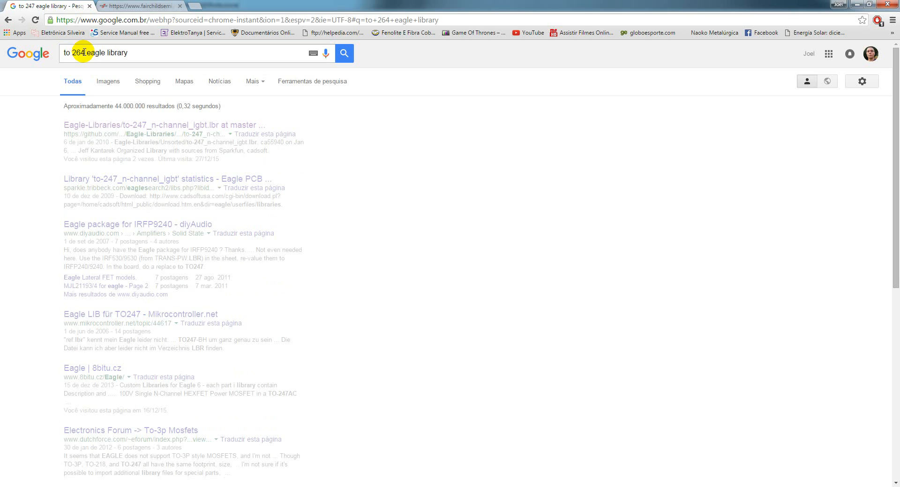
pyautogui.press('Return')
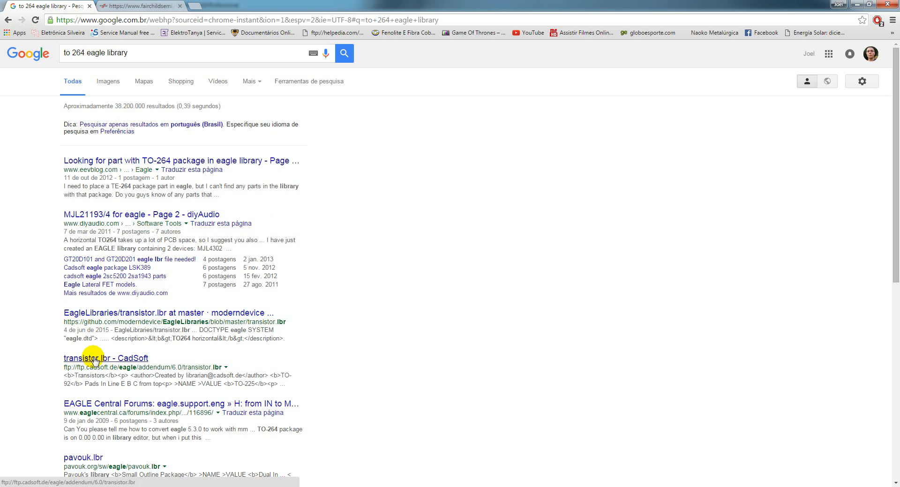
# - Read the EEVblog forum topic about the TO-264 package in the Eagle library and return to the search results
pyautogui.click(135, 162)
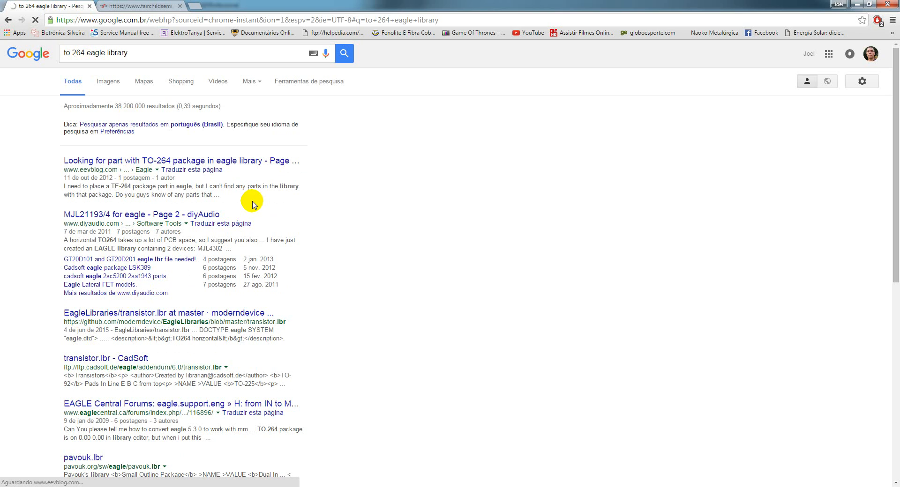
pyautogui.scroll(-1, 333, 304)
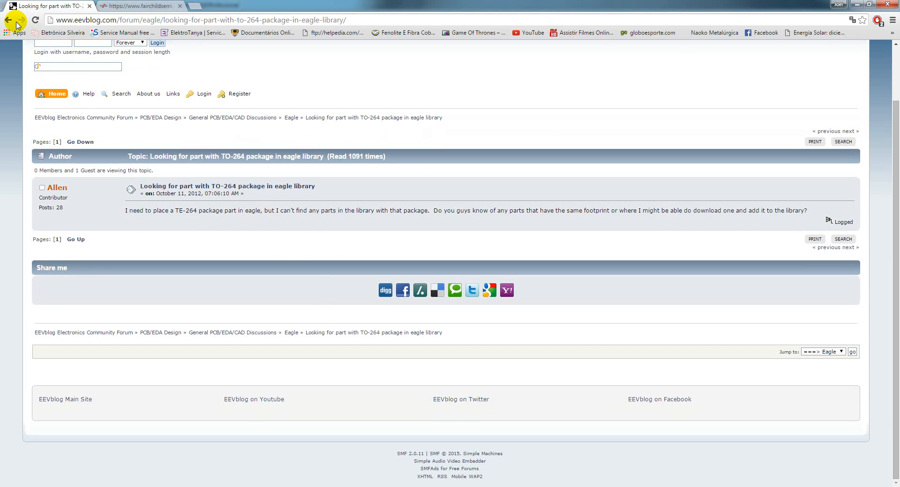
pyautogui.click(8, 20)
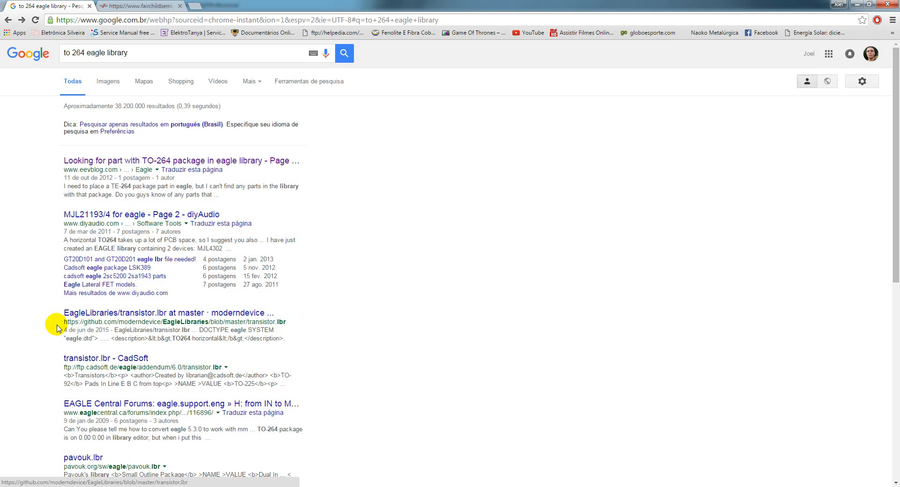
# - Open the moderndevice EagleLibraries transistor.lbr result on GitHub and look through the library file's code
pyautogui.scroll(-2, 54, 373)
pyautogui.click(118, 222)
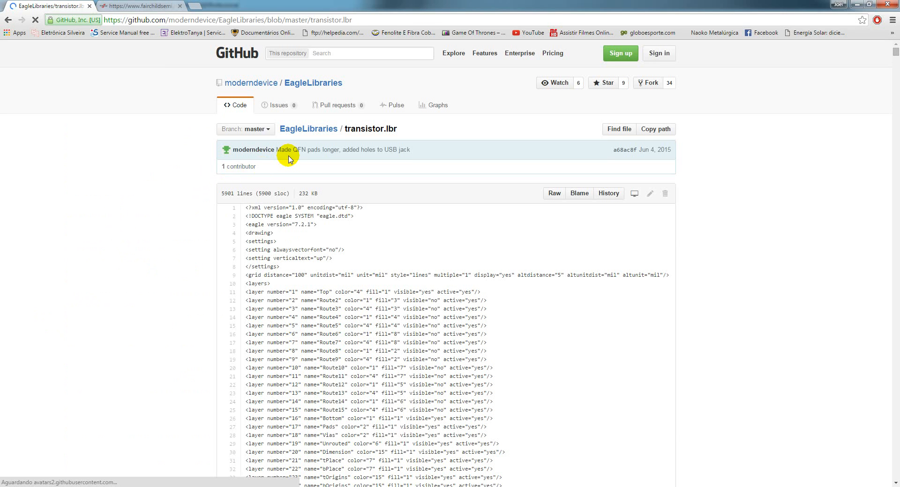
pyautogui.scroll(-4, 351, 228)
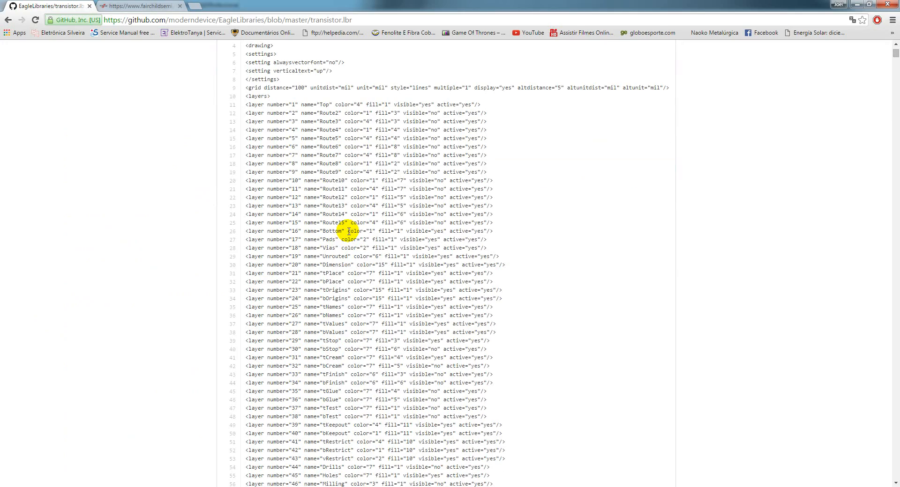
pyautogui.scroll(-5, 306, 302)
pyautogui.scroll(-10, 306, 302)
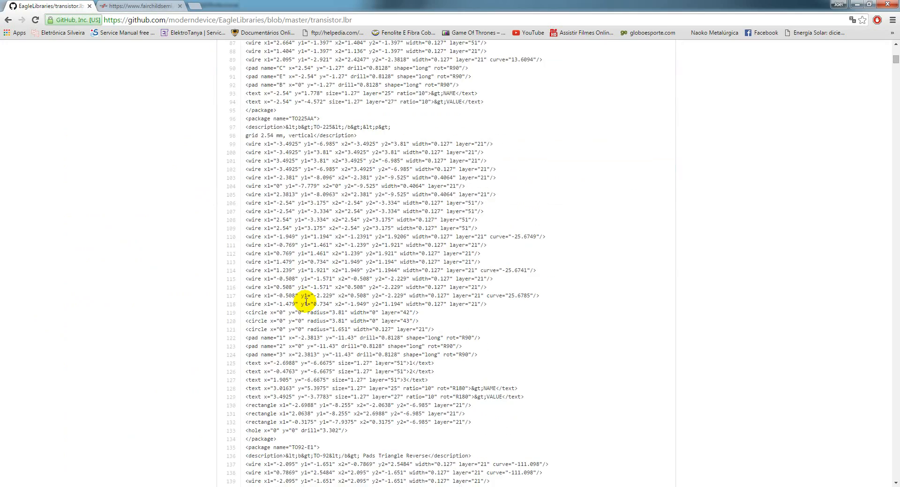
pyautogui.scroll(17, 306, 302)
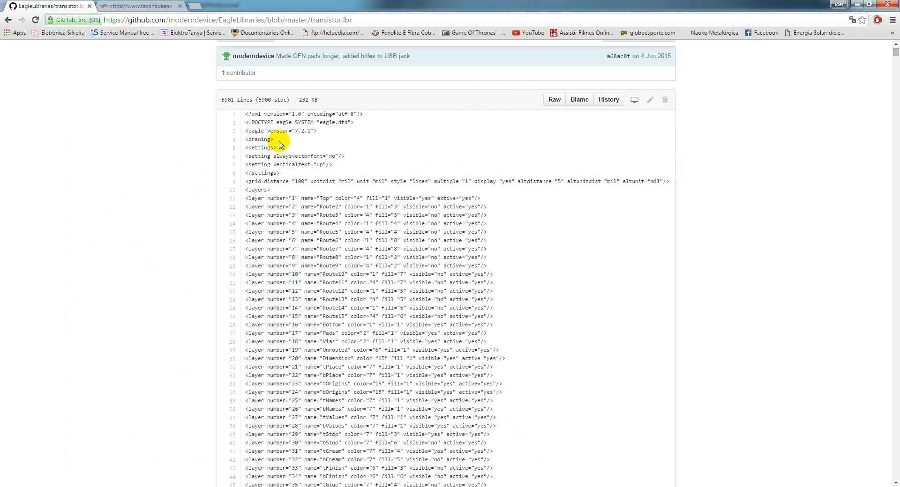
pyautogui.scroll(1, 281, 146)
pyautogui.scroll(1, 260, 117)
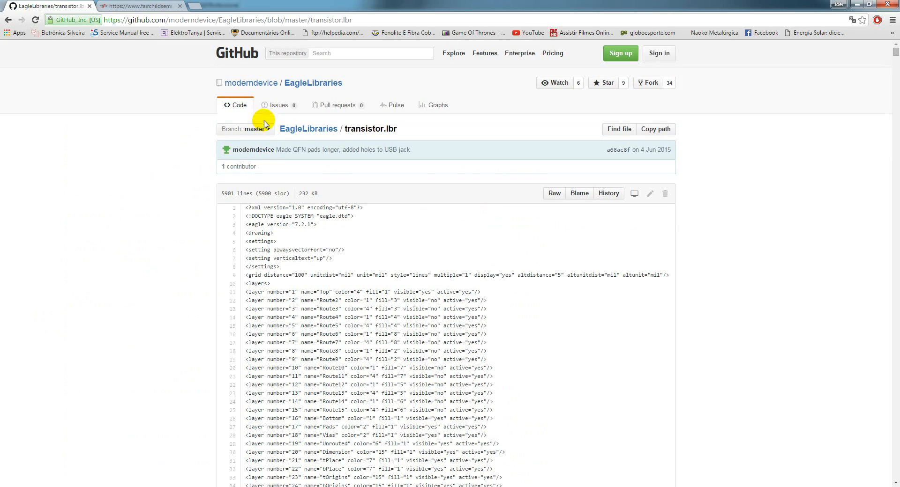
# - Look through the device sets and packages in the transistor.lbr code and return to the search results
pyautogui.scroll(-20, 192, 202)
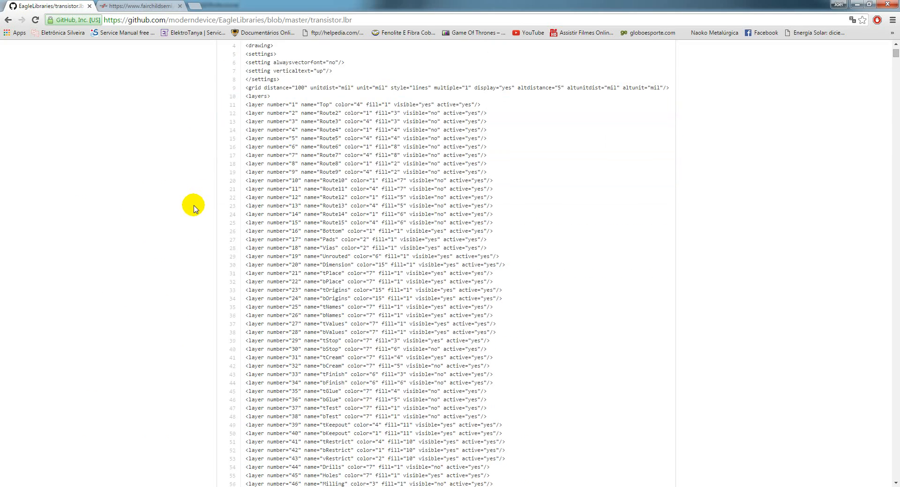
pyautogui.moveTo(895, 63); pyautogui.dragTo(890, 327)
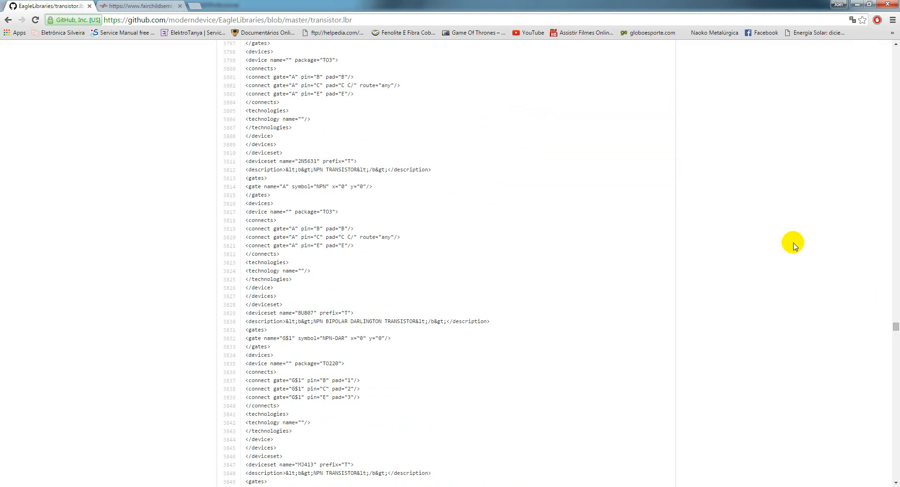
pyautogui.rightClick(556, 116)
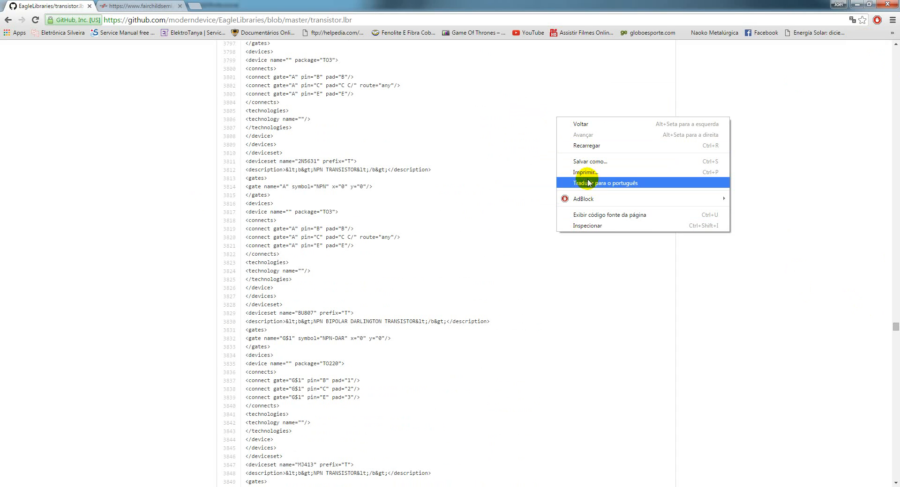
pyautogui.rightClick(732, 91)
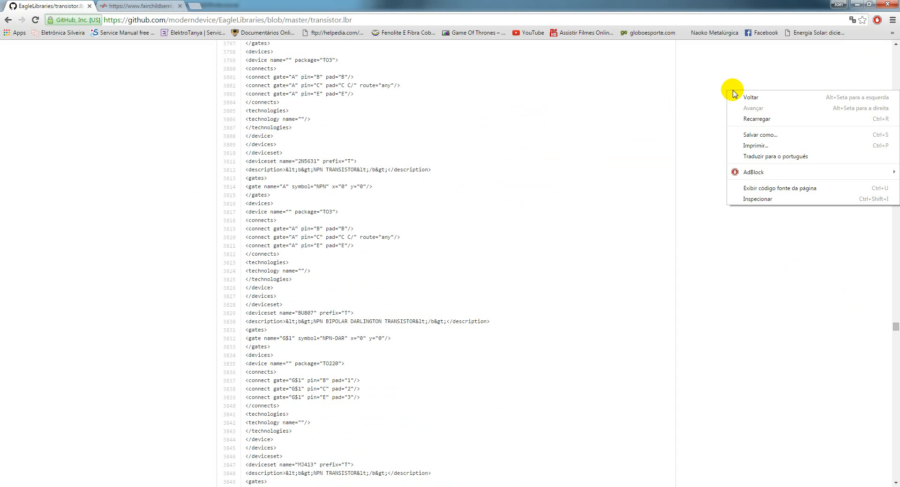
pyautogui.click(644, 226)
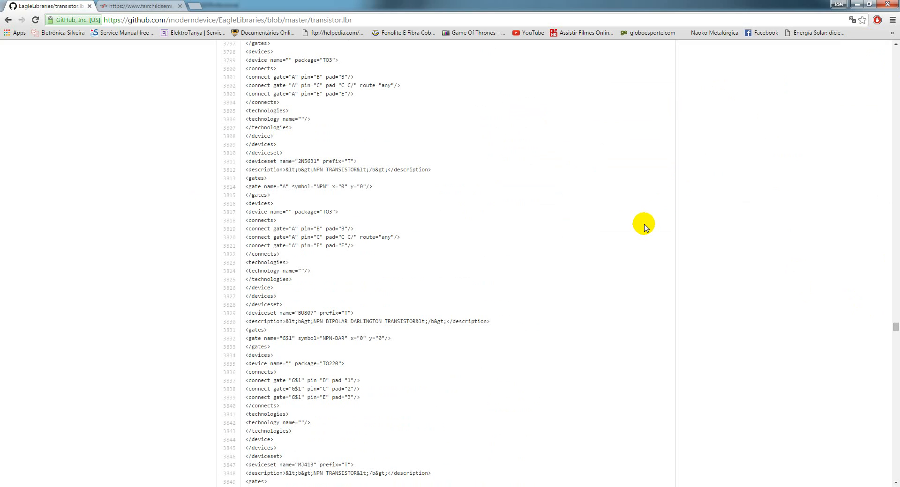
pyautogui.hotkey('ctrl', 'l')
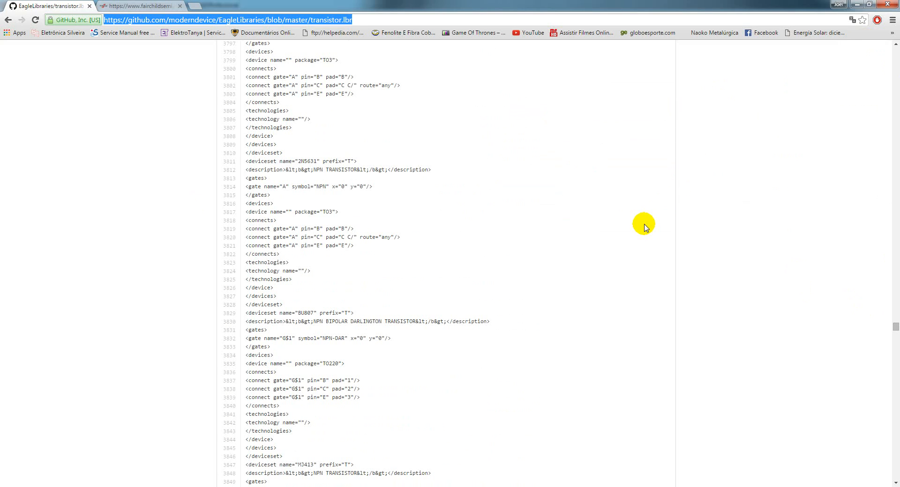
pyautogui.click(617, 256)
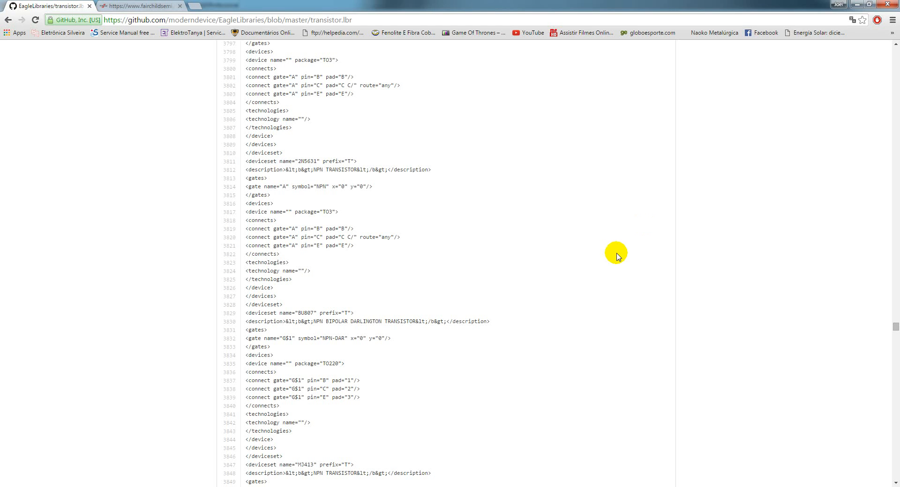
pyautogui.rightClick(570, 44)
pyautogui.click(471, 118)
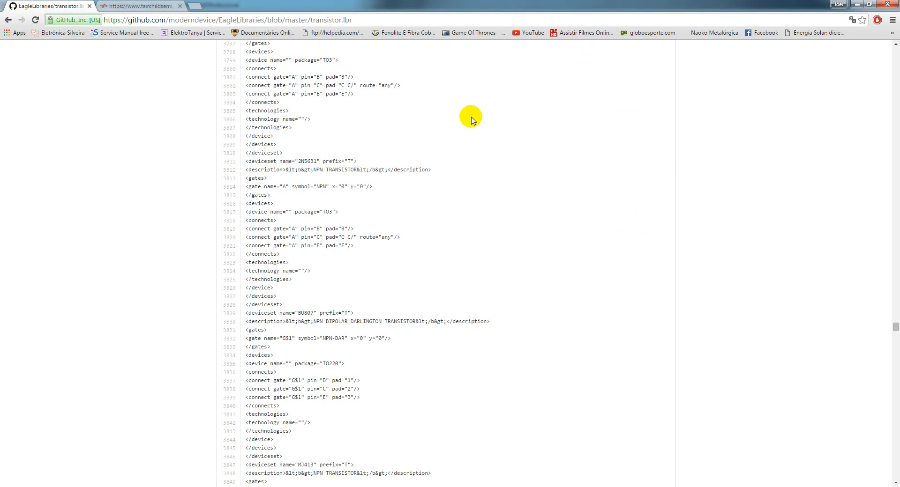
pyautogui.scroll(-15, 323, 289)
pyautogui.scroll(-15, 321, 283)
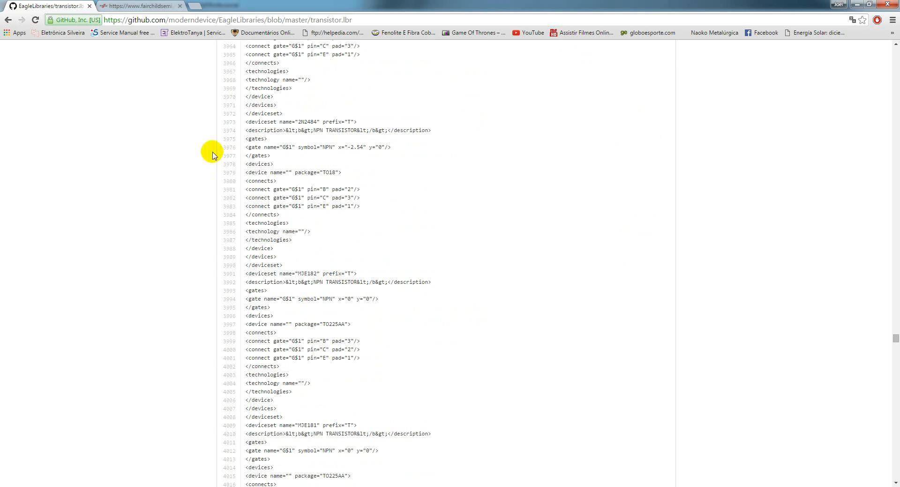
pyautogui.scroll(-6, 211, 251)
pyautogui.scroll(-5, 211, 251)
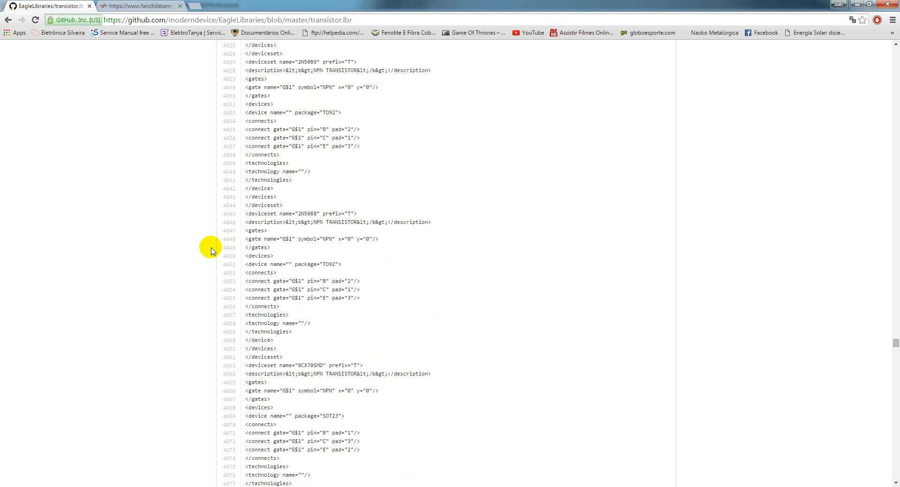
pyautogui.click(8, 20)
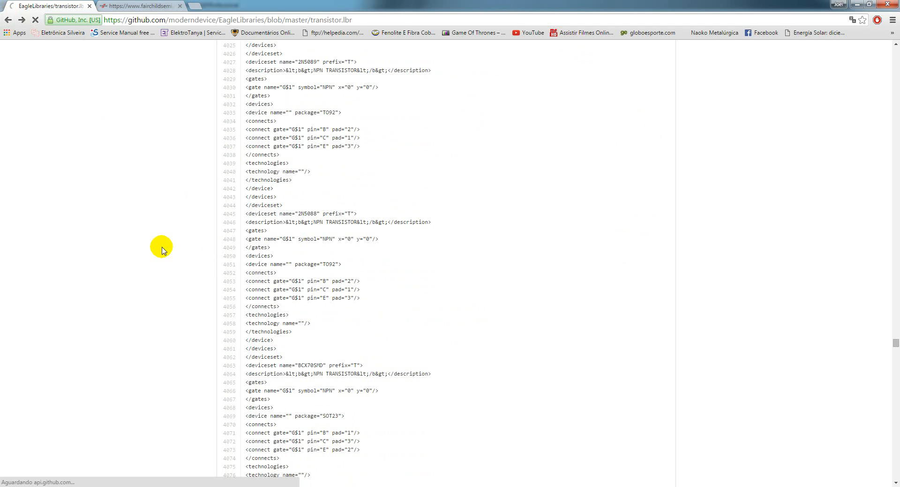
# - Check two of the search results: Newark's TO-264 transistors page and CadSoft's transistor.lbr
pyautogui.scroll(-4, 173, 321)
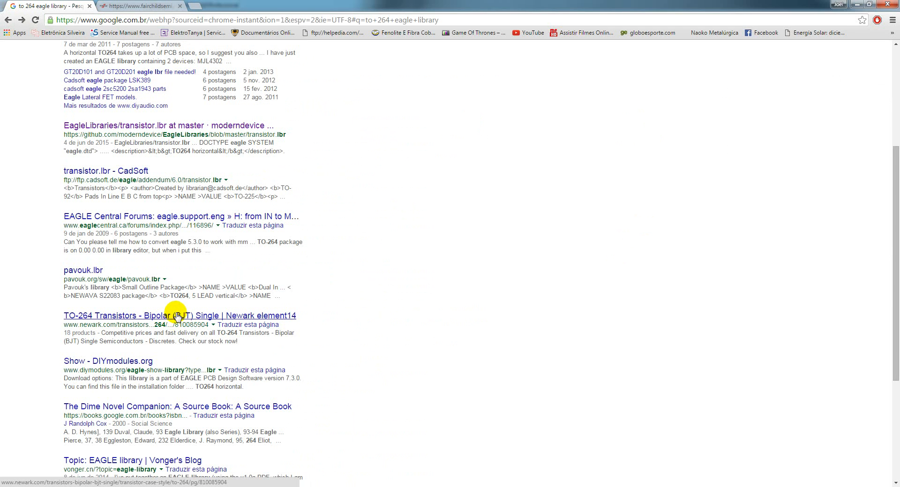
pyautogui.click(154, 317)
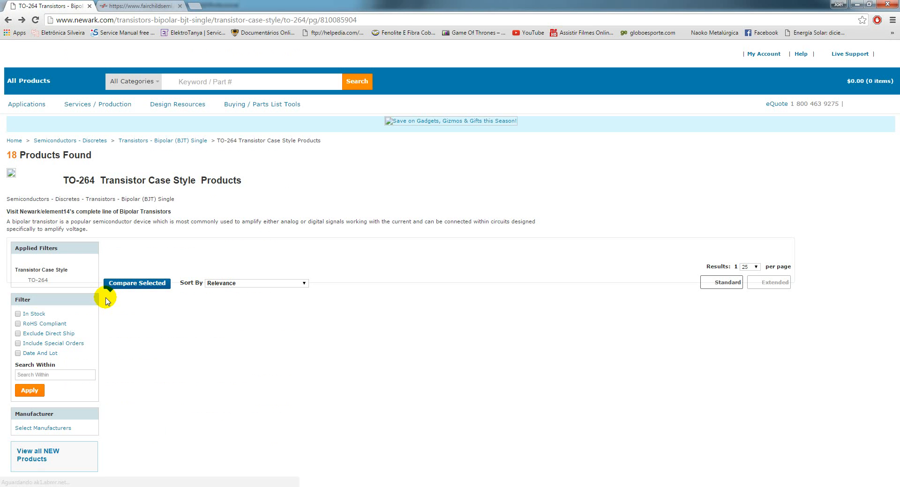
pyautogui.hotkey('alt', 'Left')
pyautogui.scroll(-1, 98, 281)
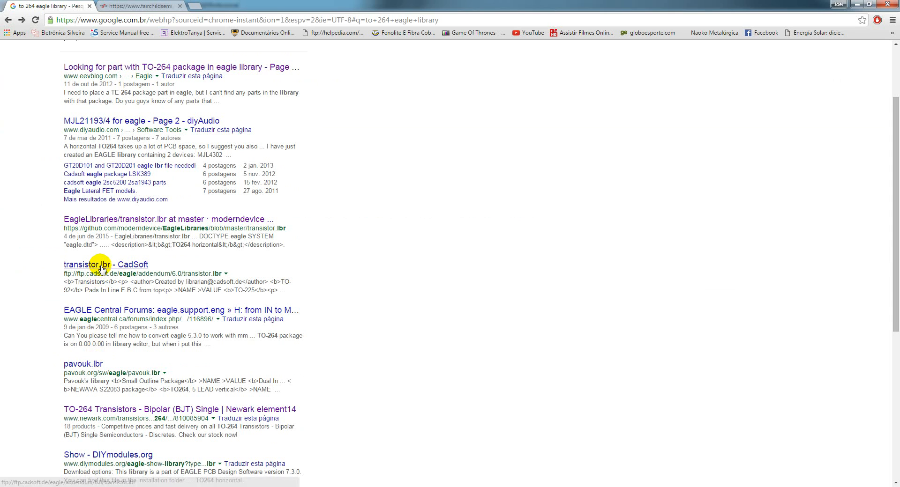
pyautogui.click(102, 266)
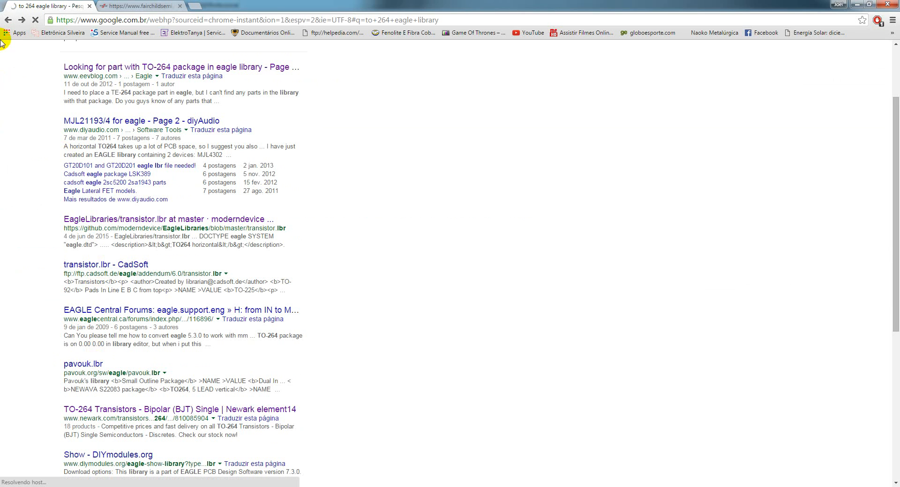
# - Open the pavouk.lbr search result and look over the library file's XML code
pyautogui.scroll(-2, 36, 331)
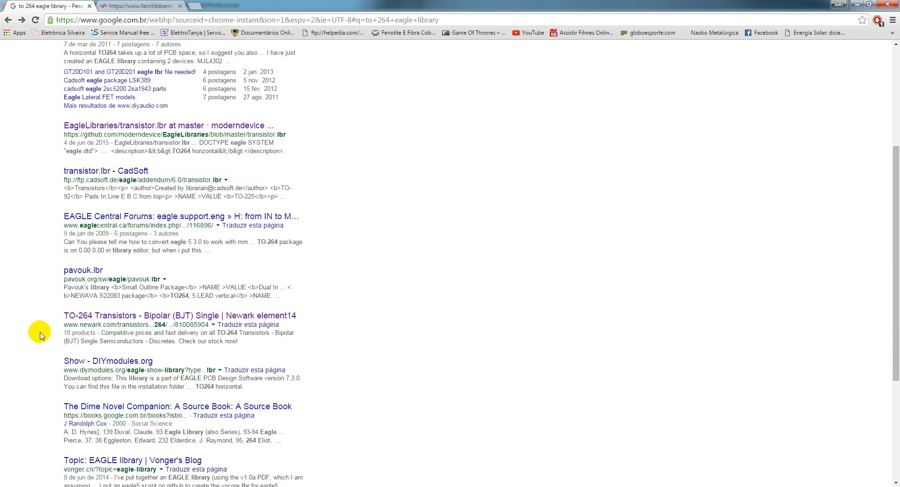
pyautogui.click(87, 272)
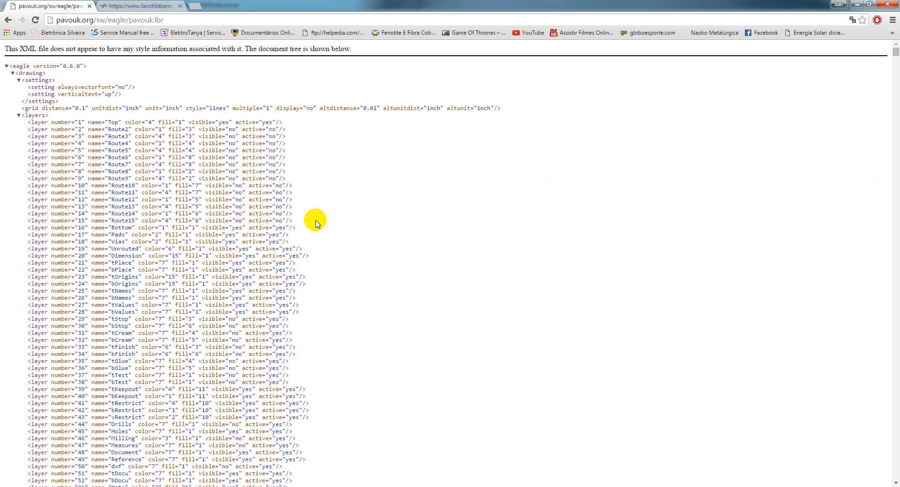
pyautogui.scroll(-4, 316, 222)
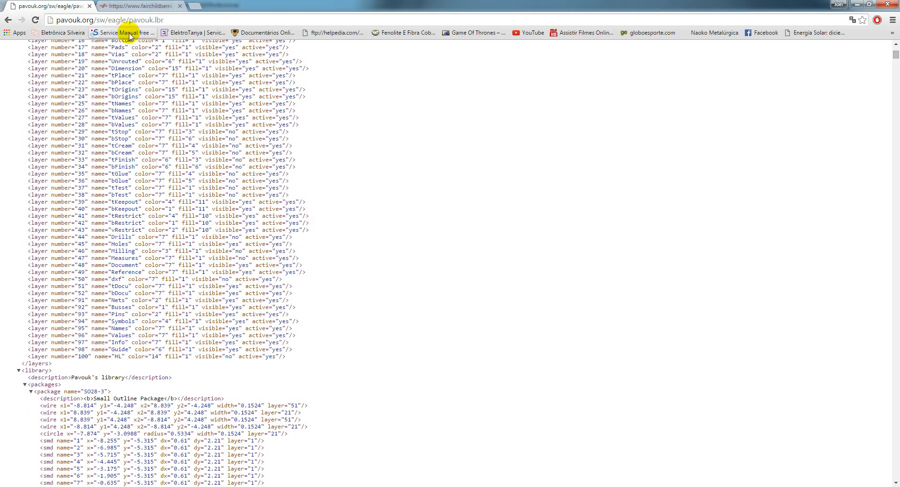
# - Start saving the pavouk.lbr page and choose the lbr folder of EAGLE-6.2.0 in Arquivos de Programas (x86) as the destination
pyautogui.rightClick(338, 180)
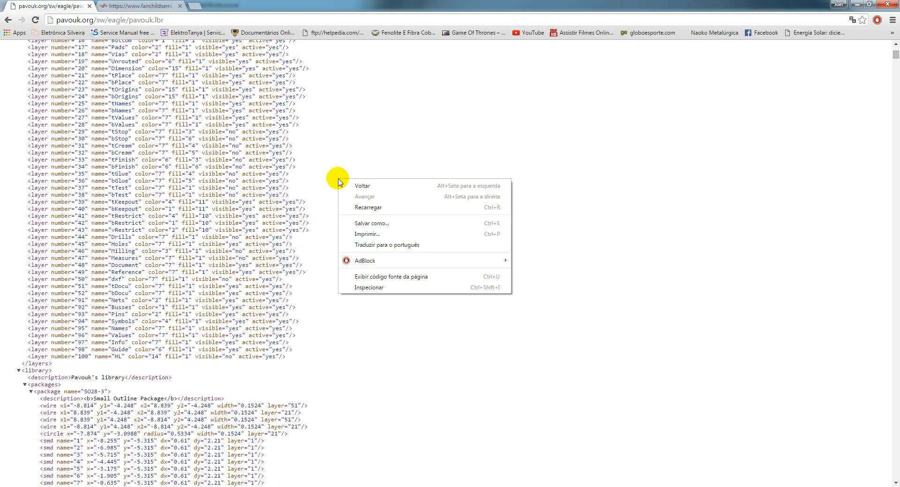
pyautogui.click(368, 224)
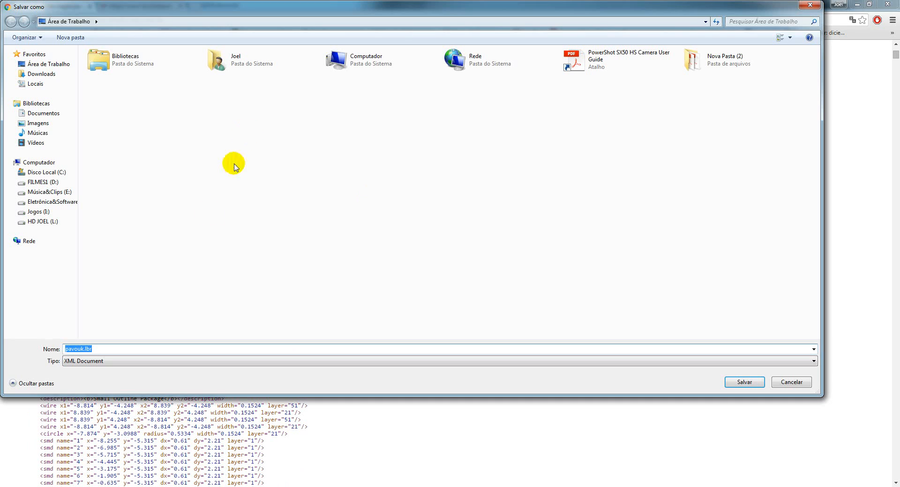
pyautogui.moveTo(130, 7); pyautogui.dragTo(194, 28)
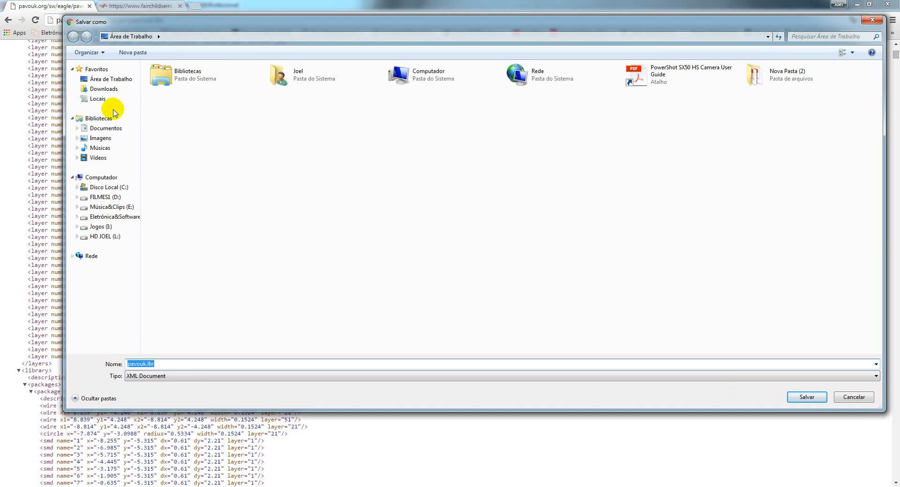
pyautogui.click(112, 188)
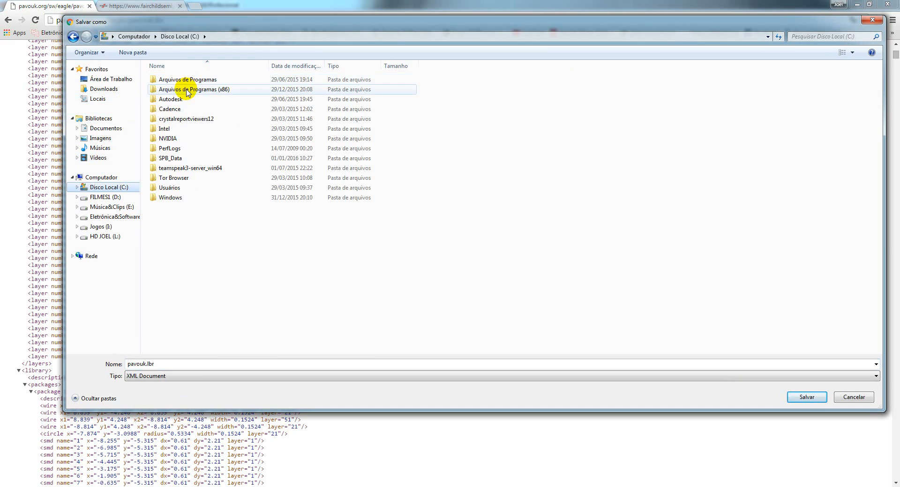
pyautogui.doubleClick(181, 88)
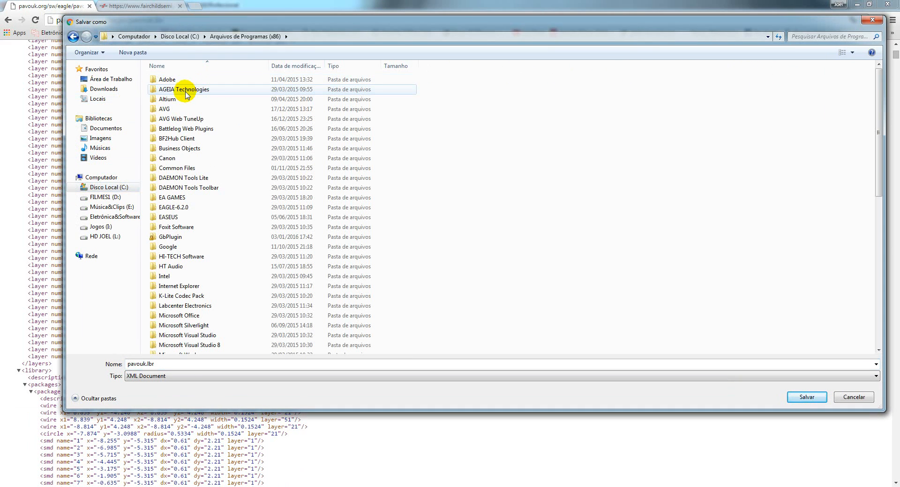
pyautogui.doubleClick(179, 209)
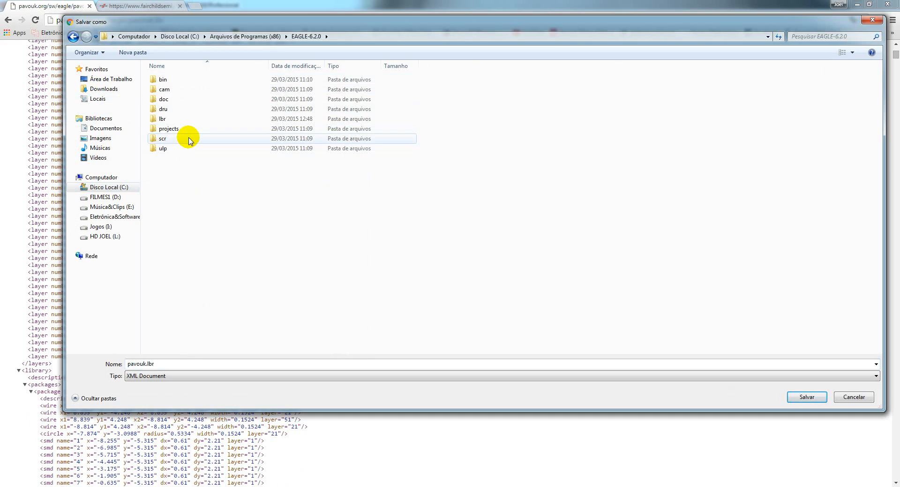
pyautogui.click(164, 120)
pyautogui.doubleClick(164, 121)
pyautogui.click(174, 83)
pyautogui.doubleClick(174, 83)
pyautogui.click(73, 37)
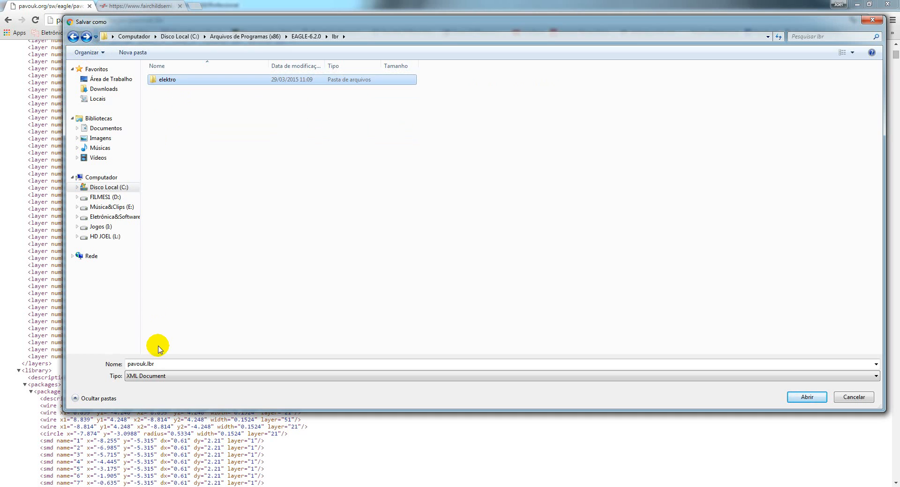
# - Set the file type to "Todos os arquivos" and save pavouk.lbr in the elektro subfolder
pyautogui.click(160, 363)
pyautogui.click(171, 376)
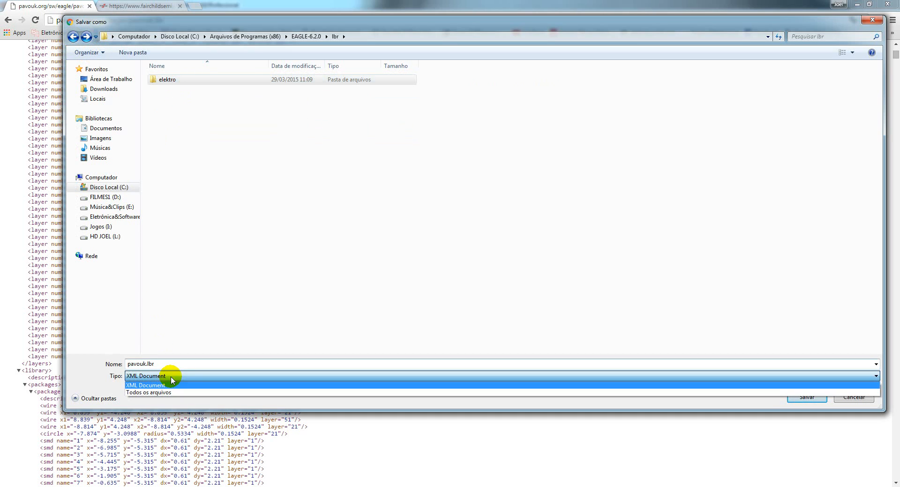
pyautogui.click(170, 392)
pyautogui.click(171, 365)
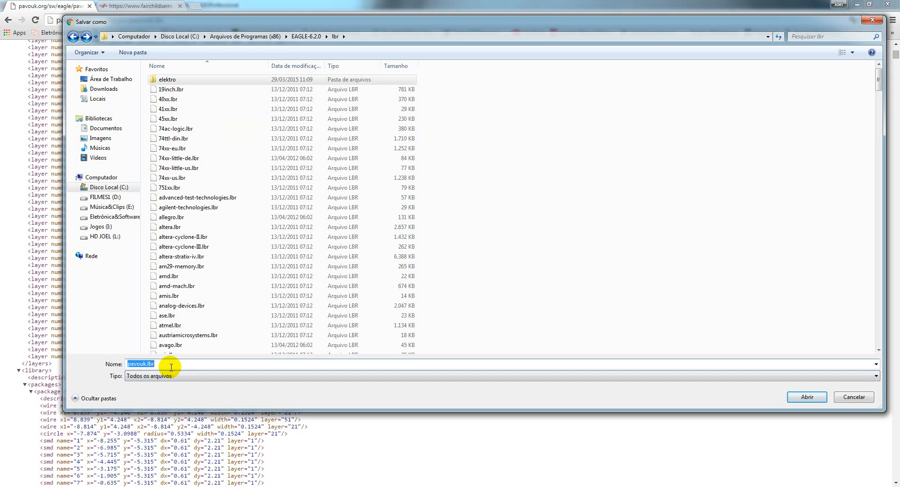
pyautogui.click(802, 398)
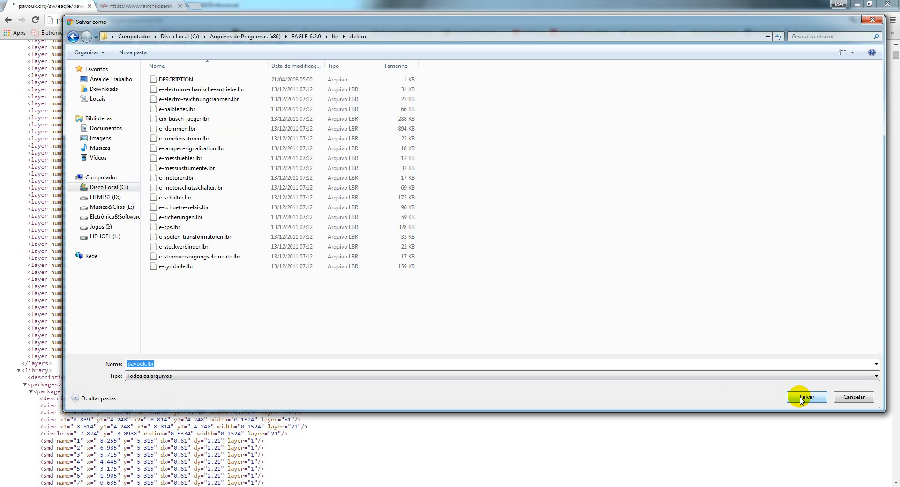
pyautogui.click(801, 398)
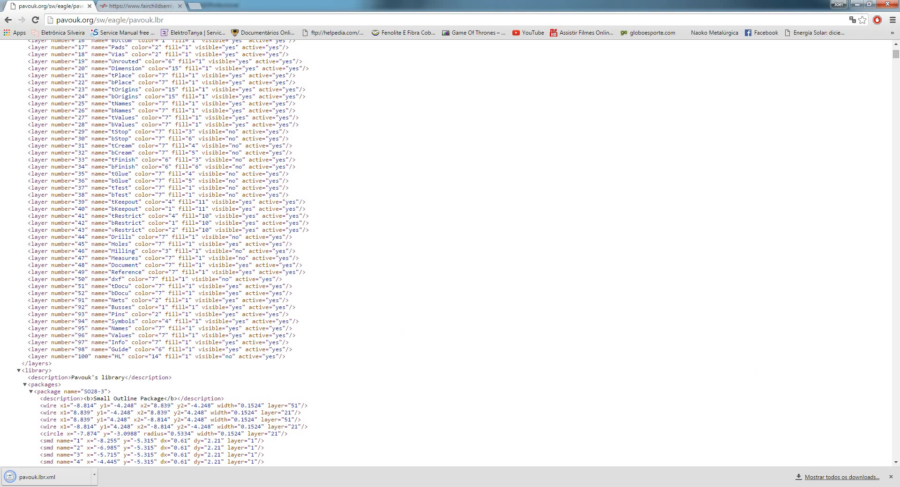
# - Switch to Windows Explorer and open the folder C:\Arquivos de Programas (x86)\EAGLE-6.2.0\lbr
pyautogui.click(93, 486)
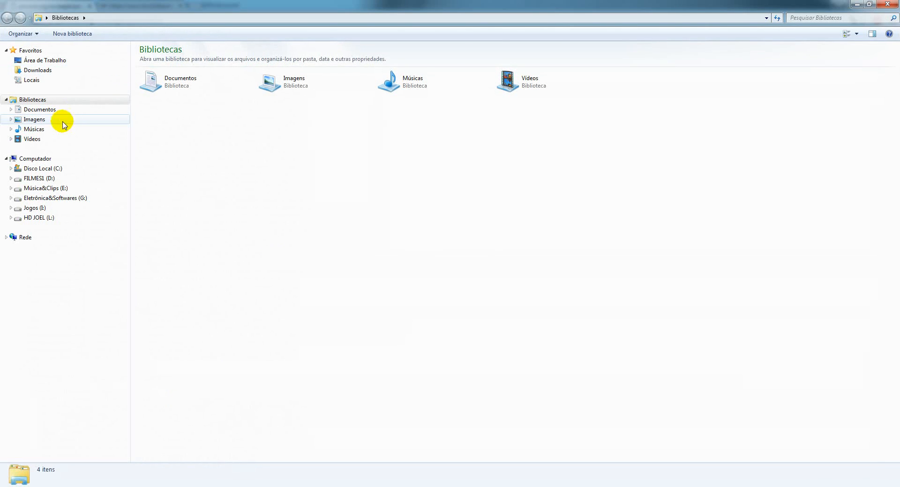
pyautogui.click(44, 171)
pyautogui.doubleClick(179, 71)
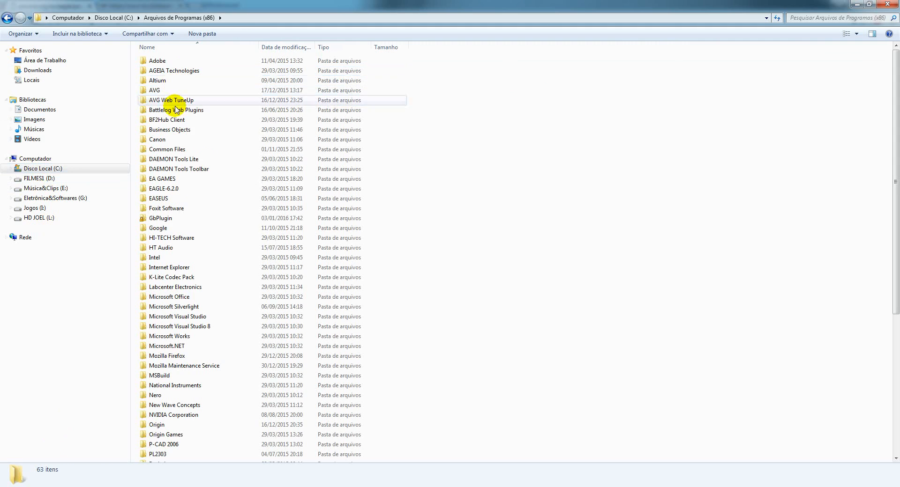
pyautogui.moveTo(194, 172)
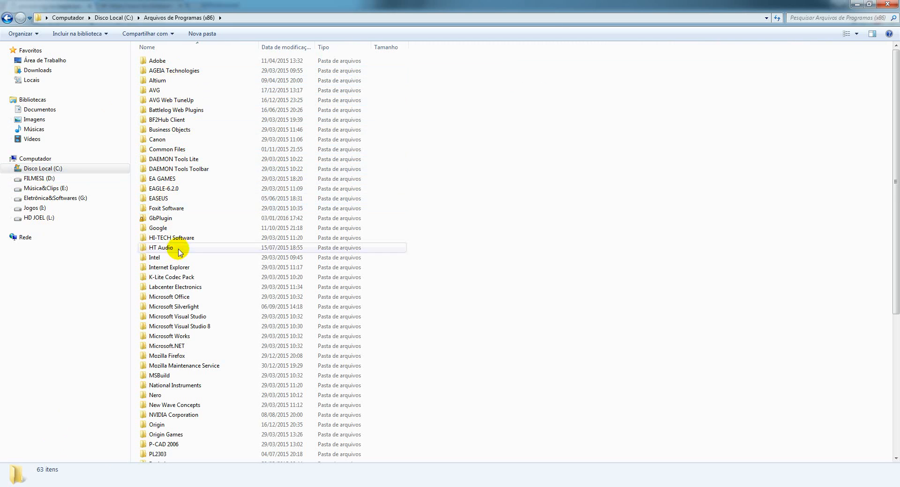
pyautogui.doubleClick(167, 189)
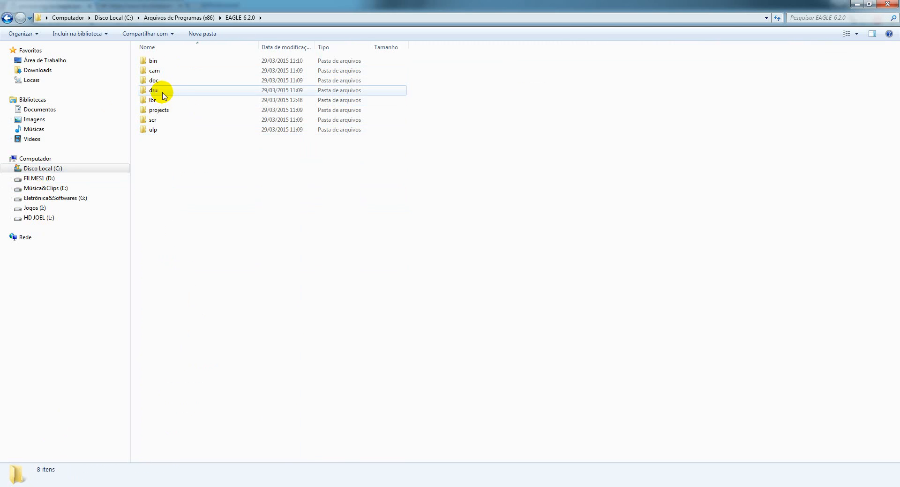
pyautogui.doubleClick(158, 99)
# - Change the display of the lbr folder's files to the "Lista" view
pyautogui.rightClick(474, 156)
pyautogui.moveTo(542, 161)
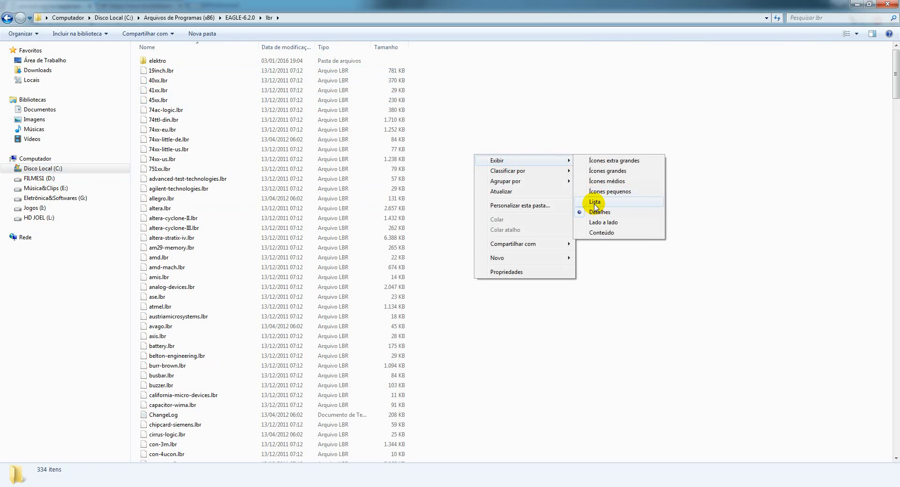
pyautogui.click(595, 204)
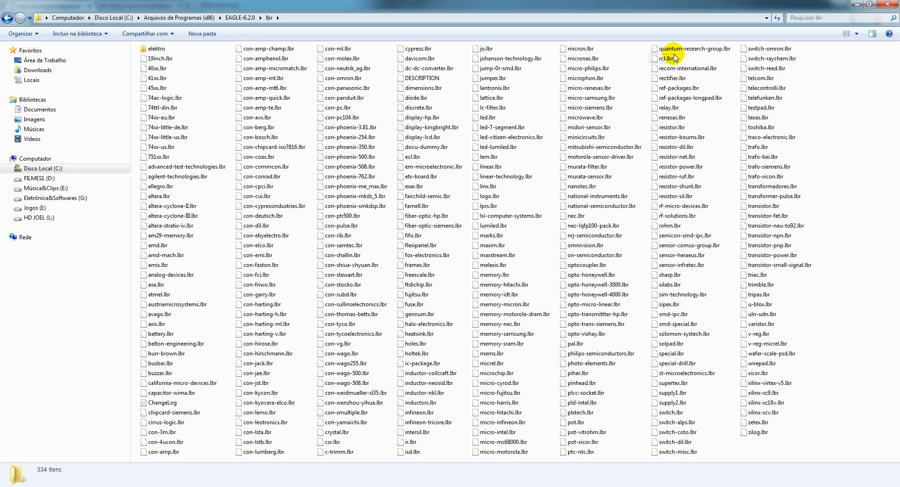
# - Sort the files of the lbr folder by modification date (Data de modificação)
pyautogui.rightClick(642, 105)
pyautogui.moveTo(665, 118)
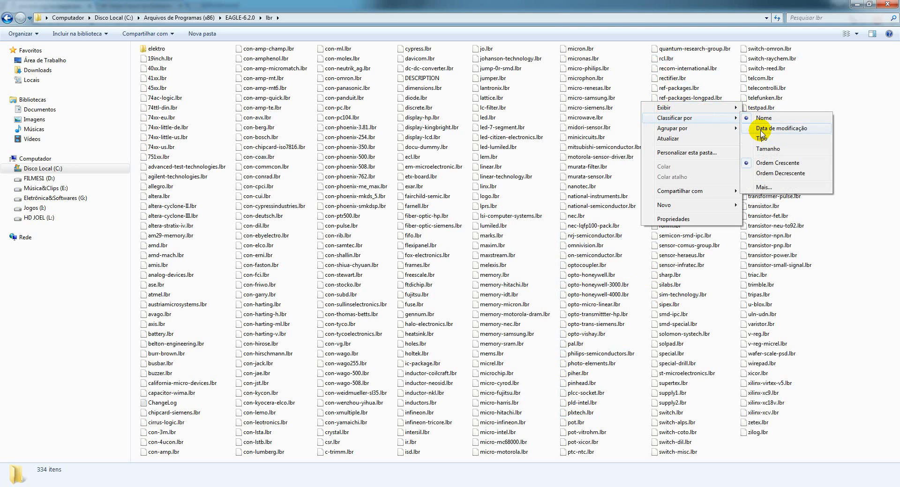
pyautogui.click(761, 131)
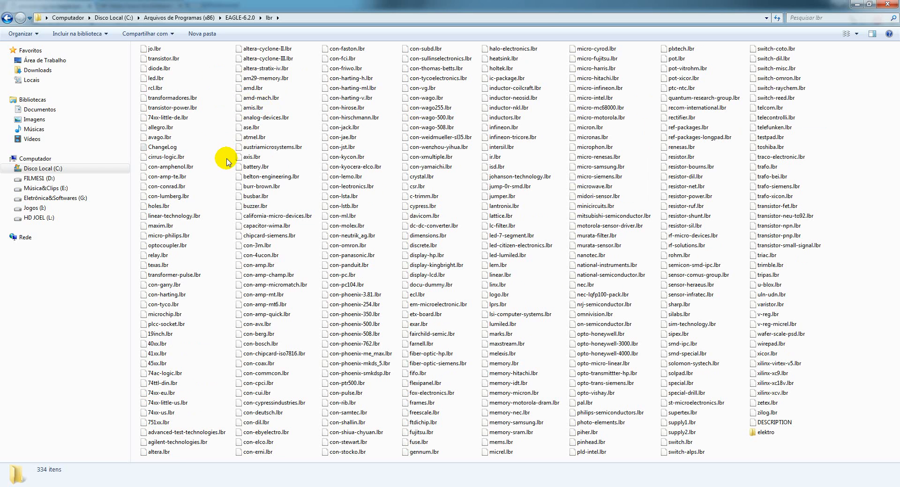
# - Switch to Chrome and examine the package definitions in the XML listing of pavouk.lbr
pyautogui.click(94, 486)
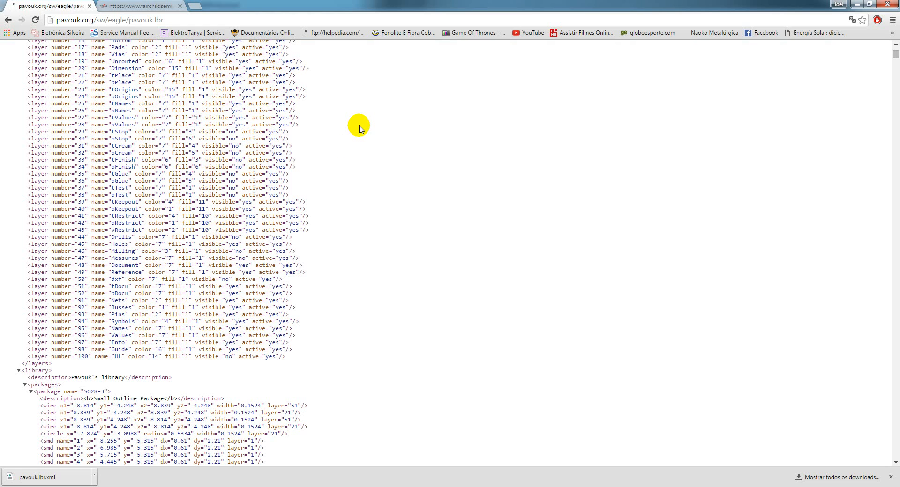
pyautogui.scroll(4, 329, 130)
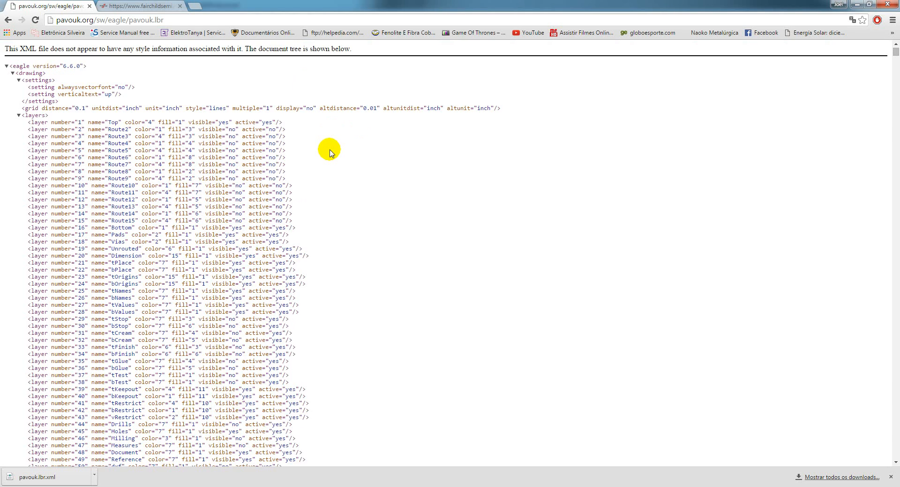
pyautogui.hotkey('ctrl', 'a')
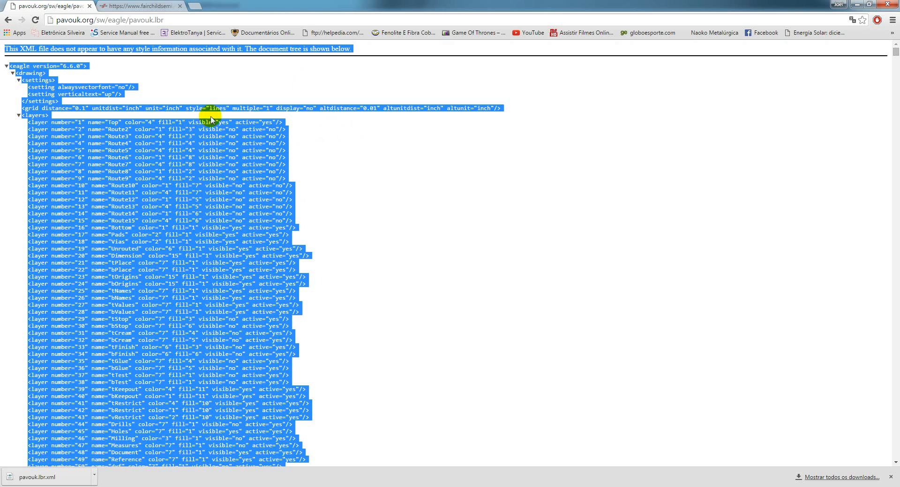
pyautogui.rightClick(181, 169)
pyautogui.click(298, 76)
pyautogui.click(10, 86)
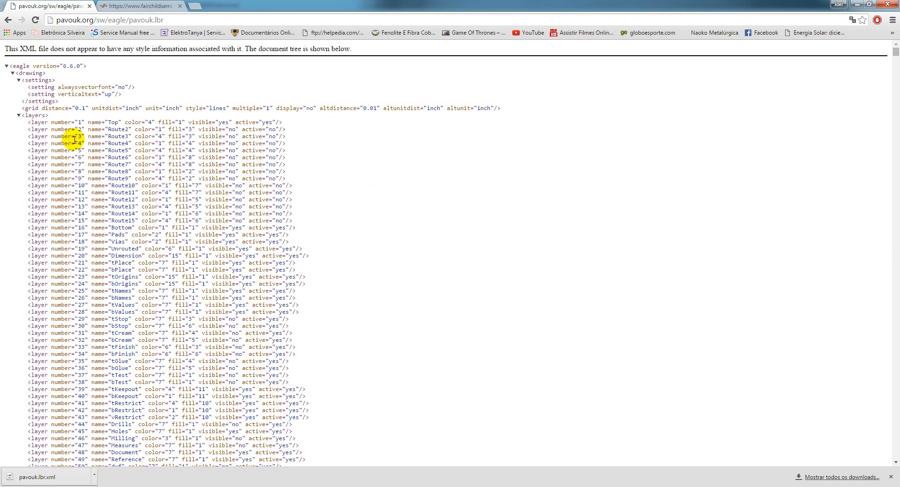
pyautogui.scroll(-20, 71, 140)
pyautogui.scroll(-20, 74, 140)
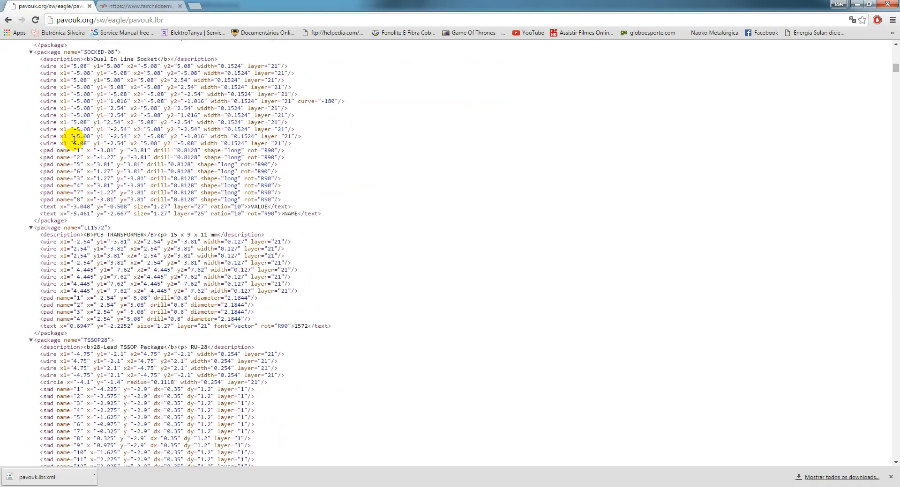
pyautogui.scroll(-20, 382, 231)
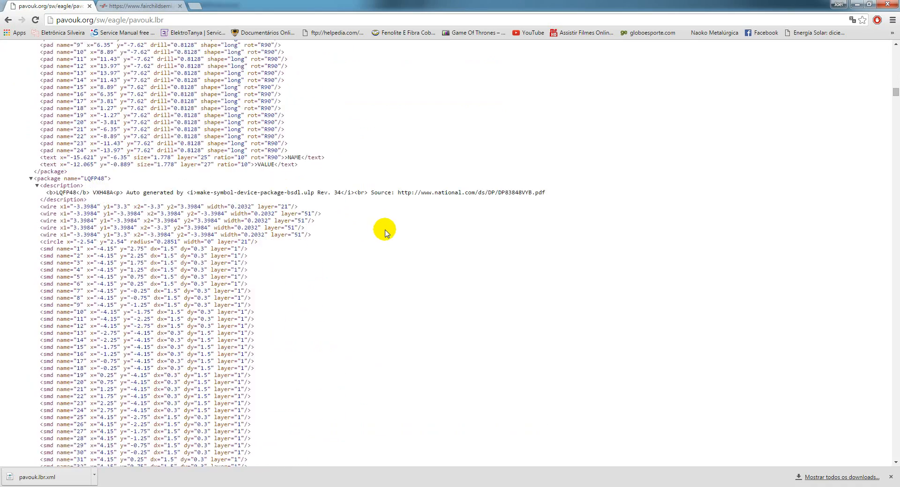
pyautogui.scroll(-20, 387, 233)
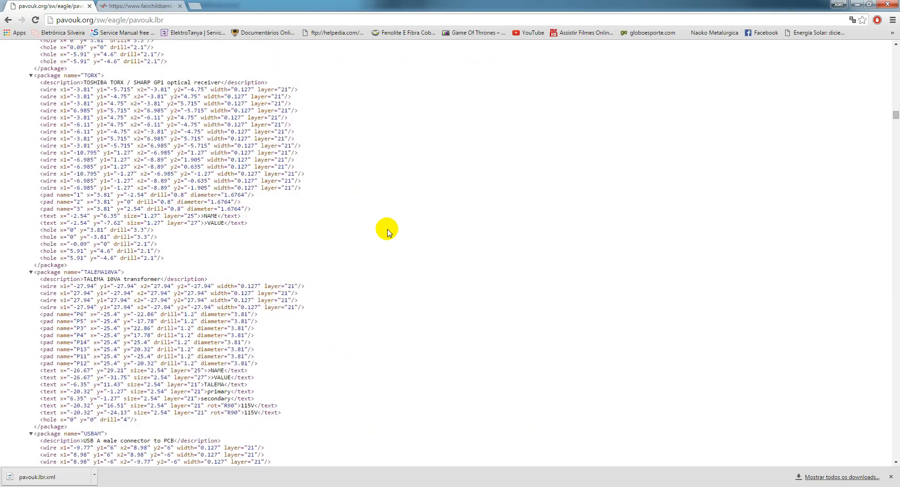
pyautogui.scroll(-5, 387, 232)
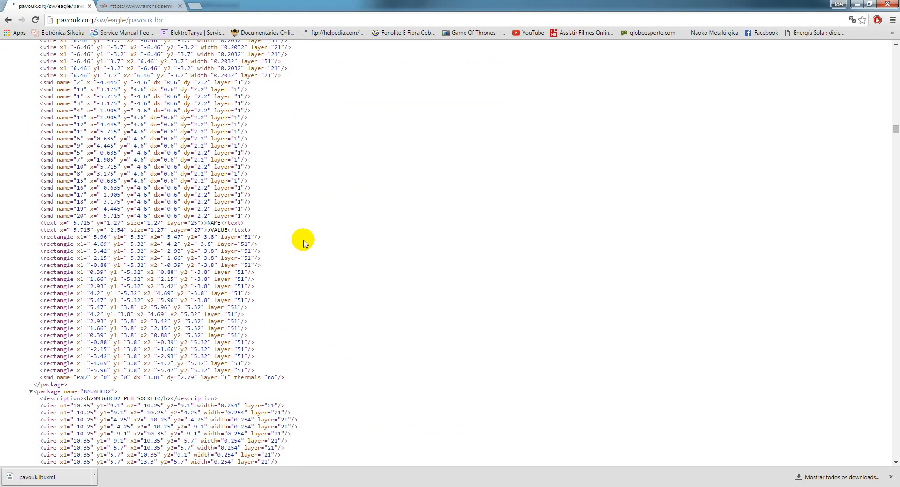
pyautogui.hotkey('ctrl', 'a')
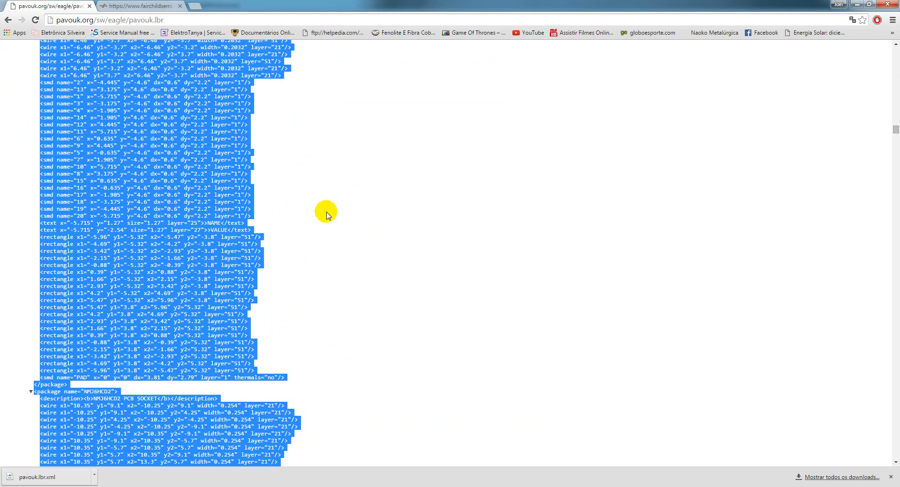
pyautogui.rightClick(189, 173)
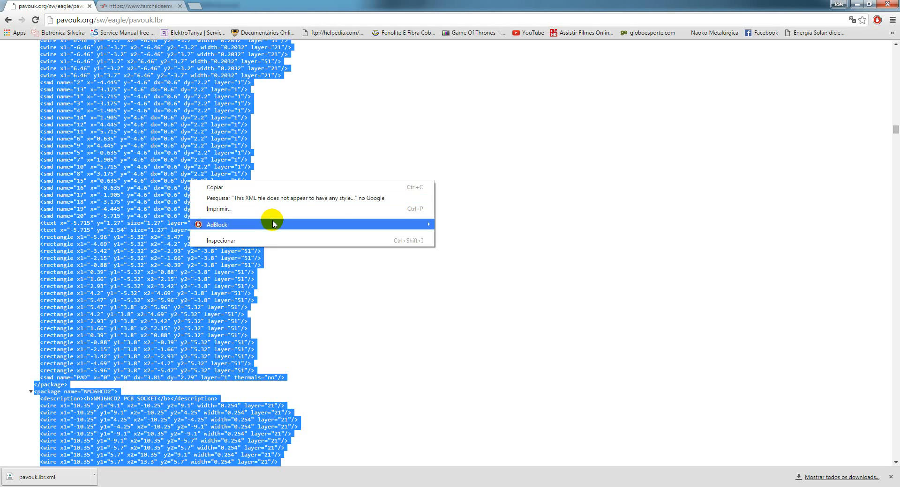
pyautogui.click(272, 171)
pyautogui.press('F5')
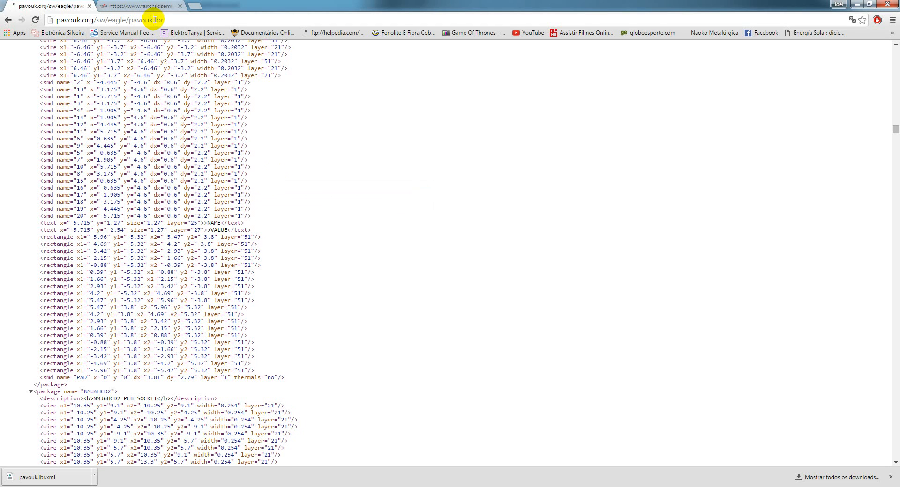
pyautogui.click(283, 137)
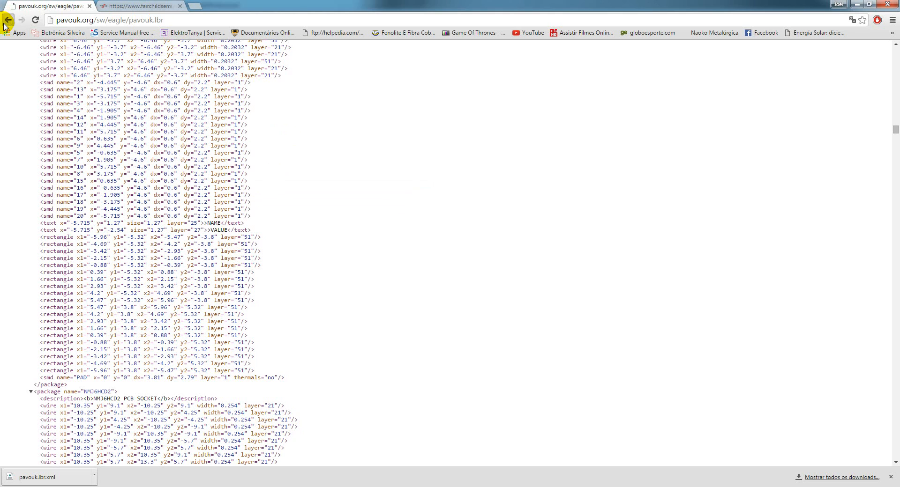
# - Return to the Google results for "to 264 eagle library", dismiss the downloads bar and open "Topic: EAGLE library | Vonger's Blog"
pyautogui.click(6, 20)
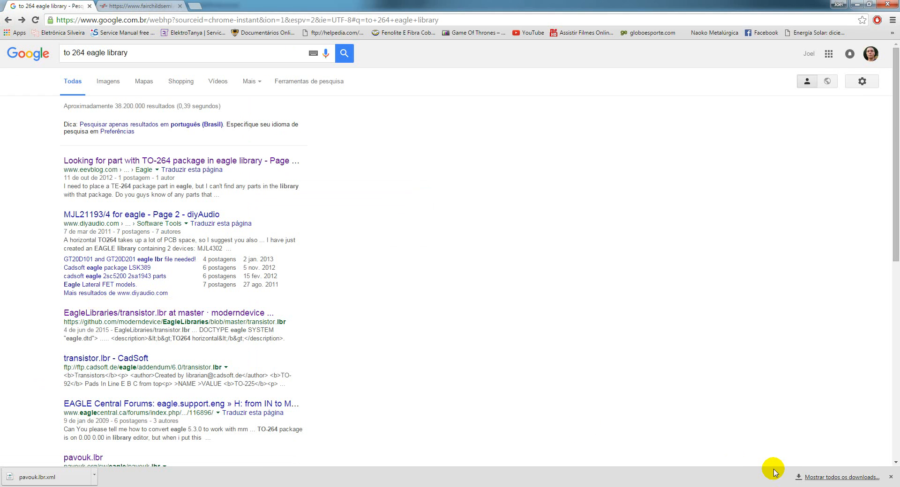
pyautogui.click(890, 478)
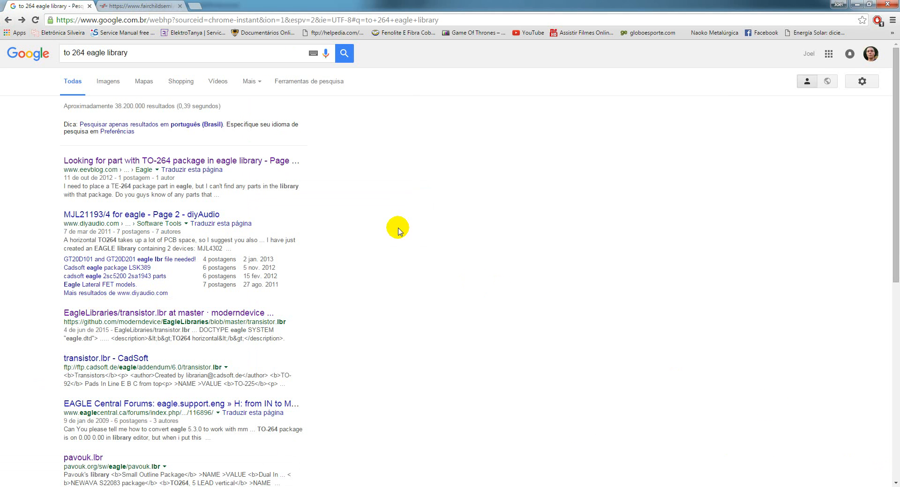
pyautogui.scroll(-6, 353, 260)
pyautogui.scroll(-1, 352, 262)
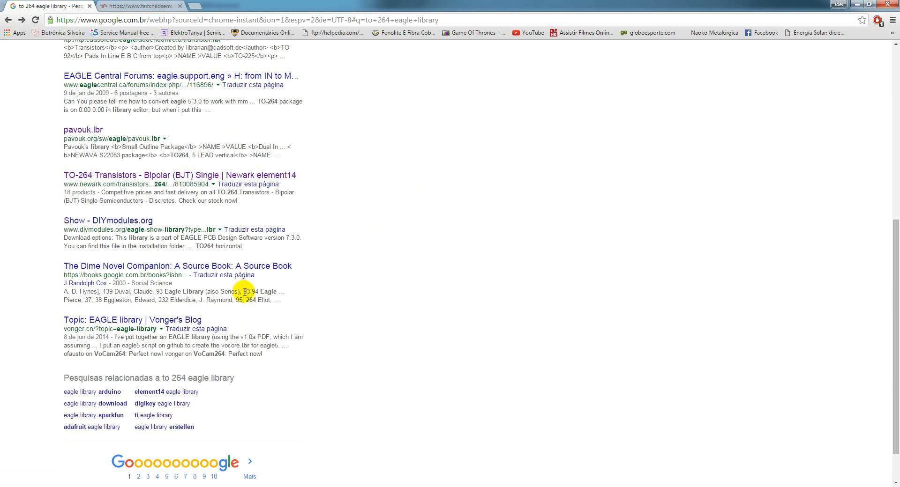
pyautogui.click(178, 320)
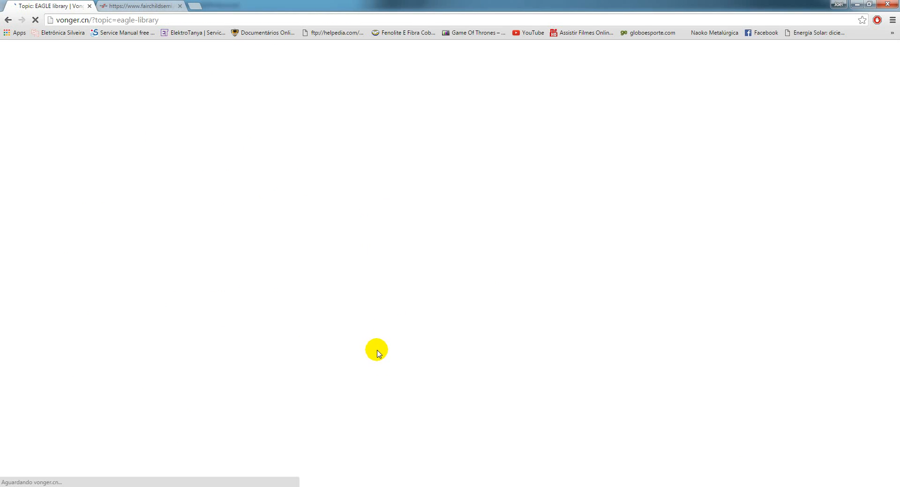
# - Close the Fairchild tab, read the EAGLE library forum topic and open the first post's link to the vocore-evk library folder on GitHub
pyautogui.click(180, 6)
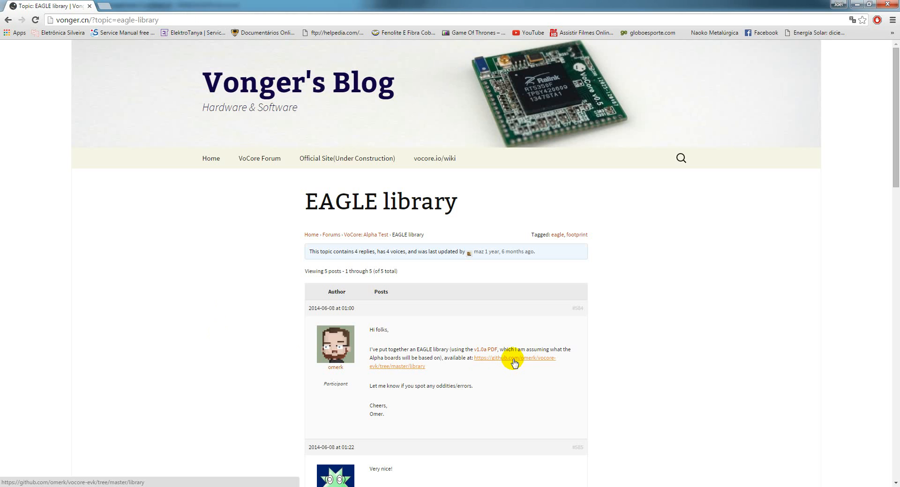
pyautogui.scroll(-2, 514, 362)
pyautogui.scroll(-4, 513, 361)
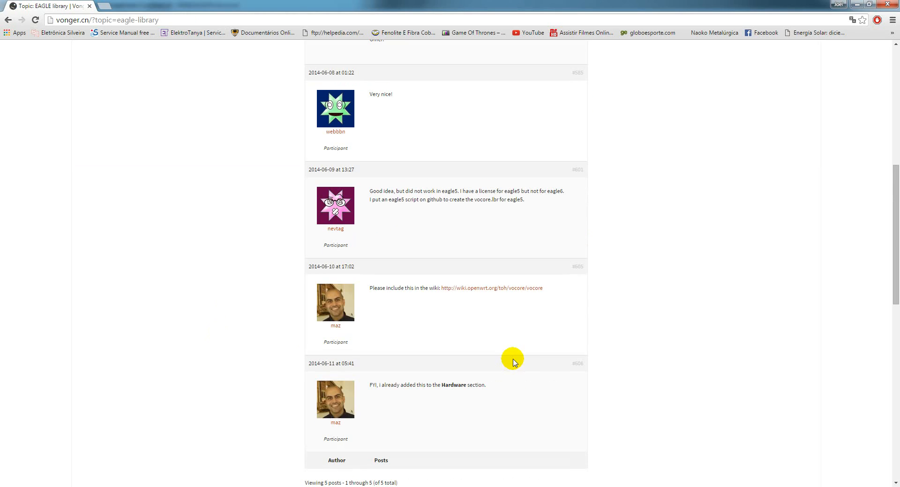
pyautogui.scroll(4, 512, 345)
pyautogui.click(511, 171)
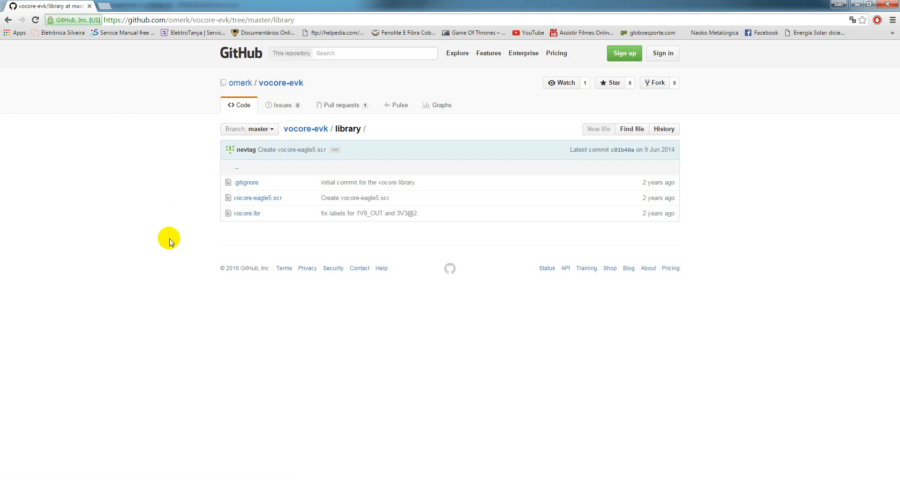
# - Close the browser and the lbr folder window, and examine the libraries in EAGLE's ADD dialog, from the transistor libraries back to pot
pyautogui.click(886, 6)
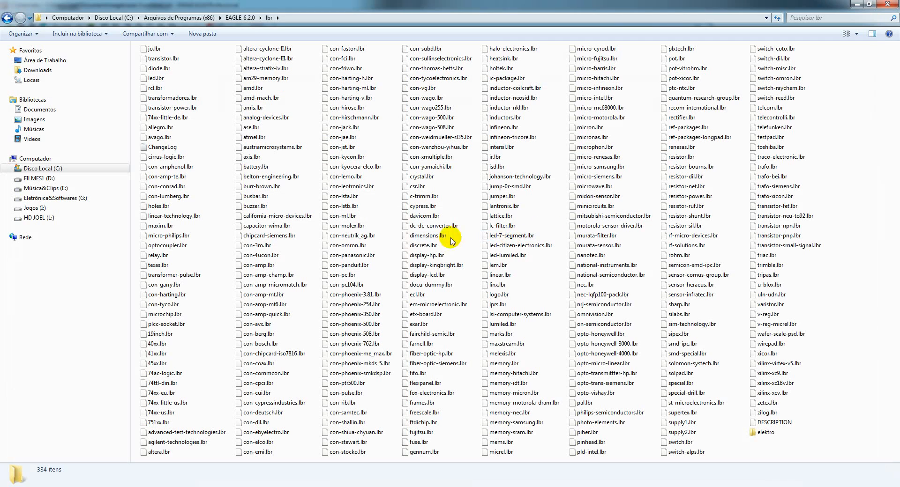
pyautogui.click(880, 6)
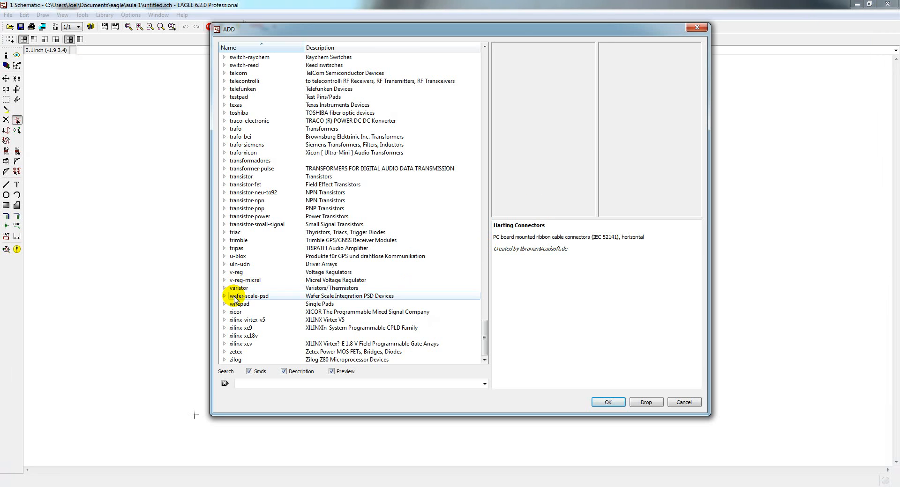
pyautogui.click(239, 304)
pyautogui.click(255, 208)
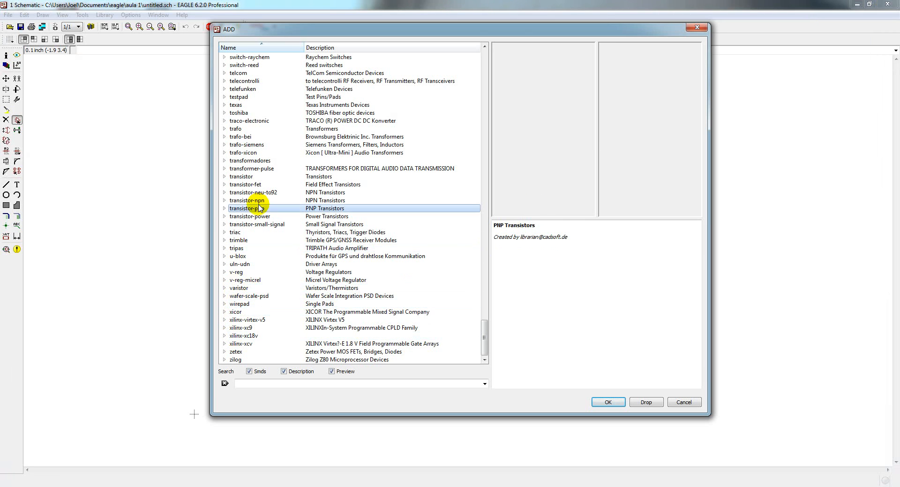
pyautogui.scroll(9, 243, 249)
pyautogui.scroll(8, 259, 250)
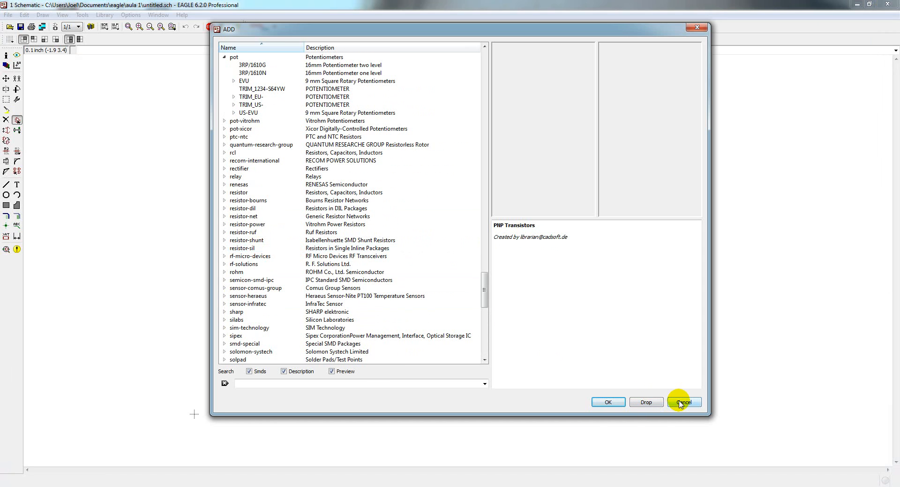
pyautogui.scroll(3, 342, 179)
pyautogui.scroll(-4, 364, 215)
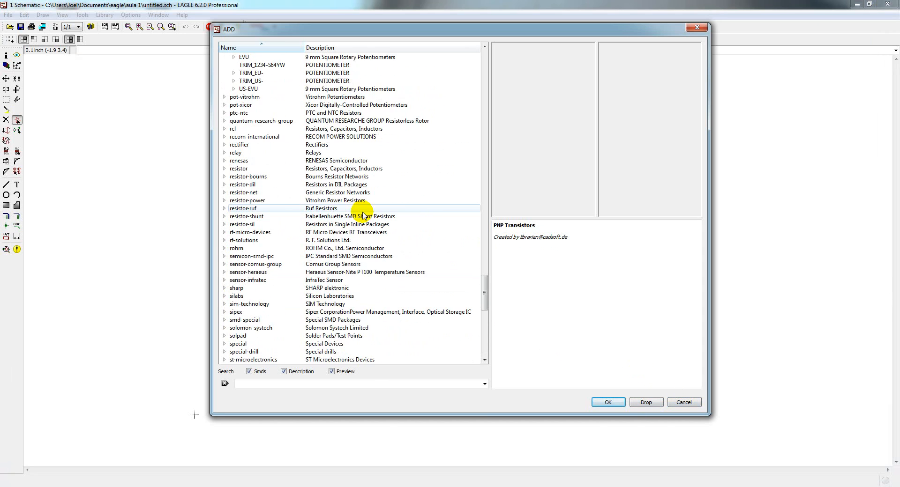
pyautogui.scroll(11, 364, 215)
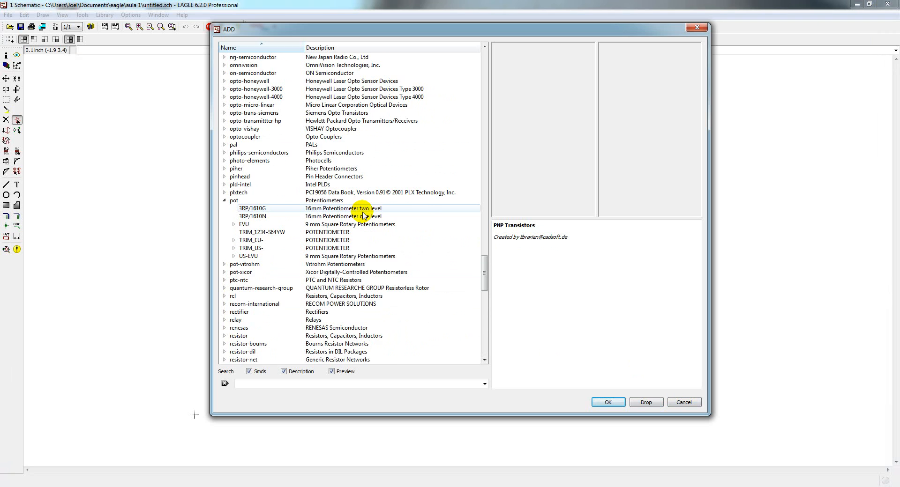
pyautogui.scroll(-2, 364, 216)
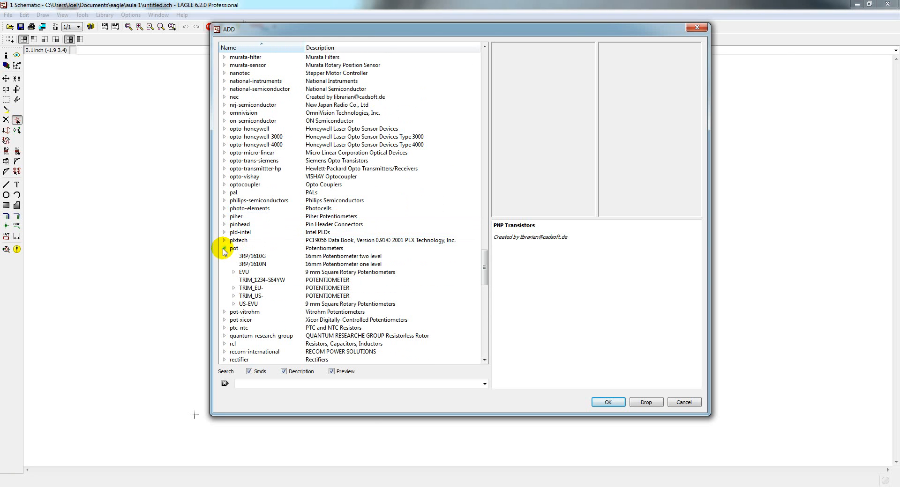